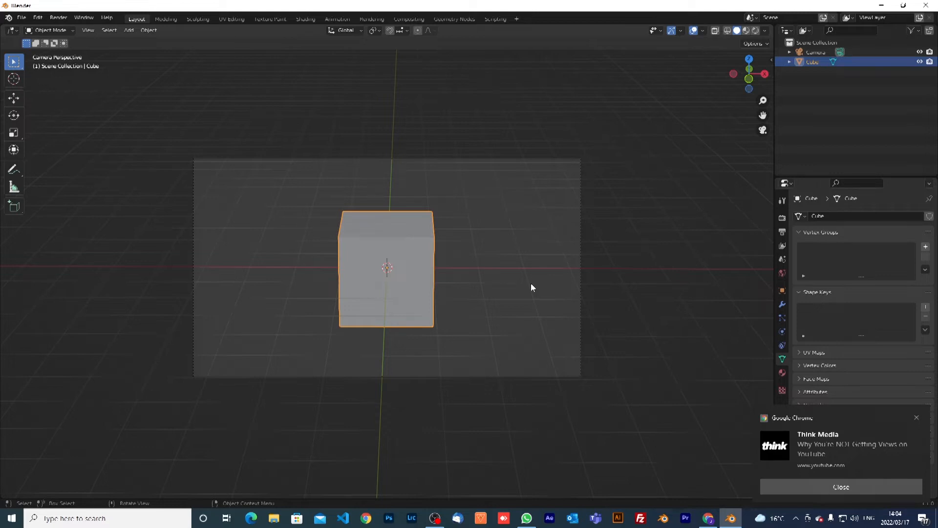
- Try deleting the default cube, undoing the deletion each time
key("x")
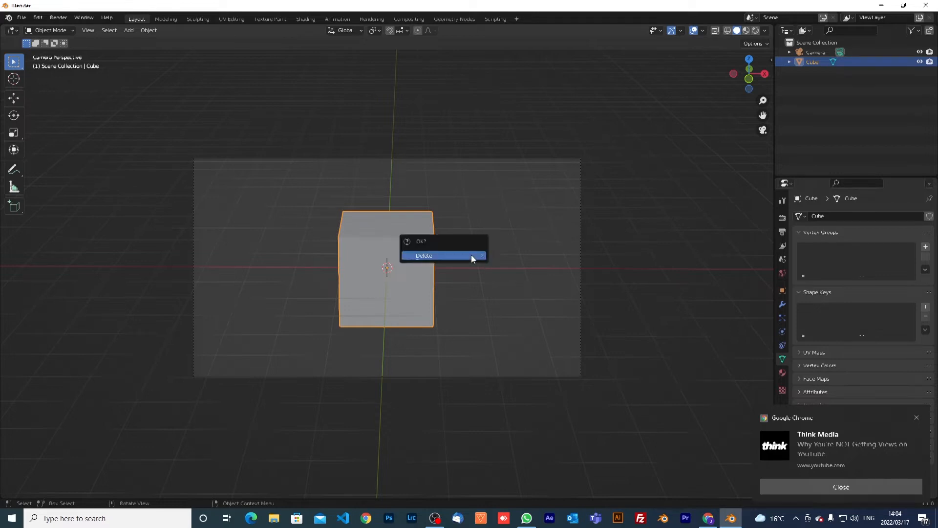
left_click(472, 256)
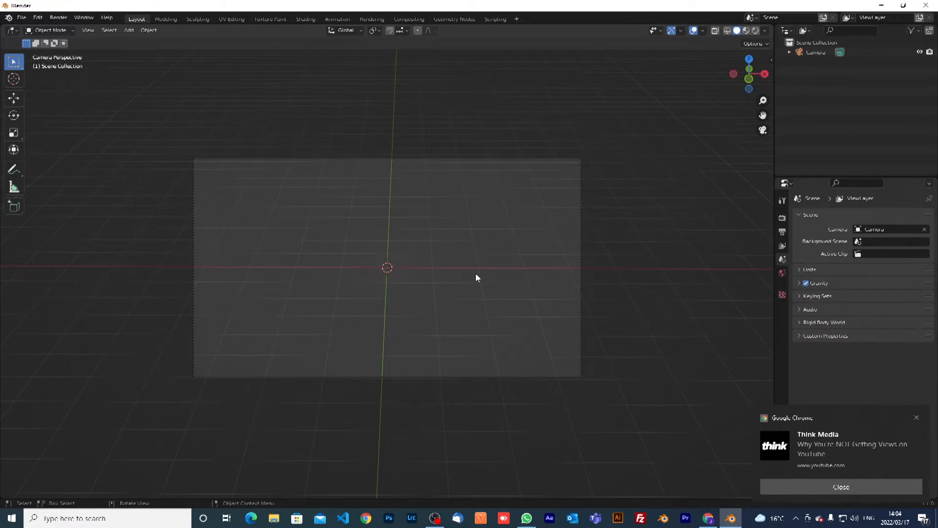
key("ctrl+z")
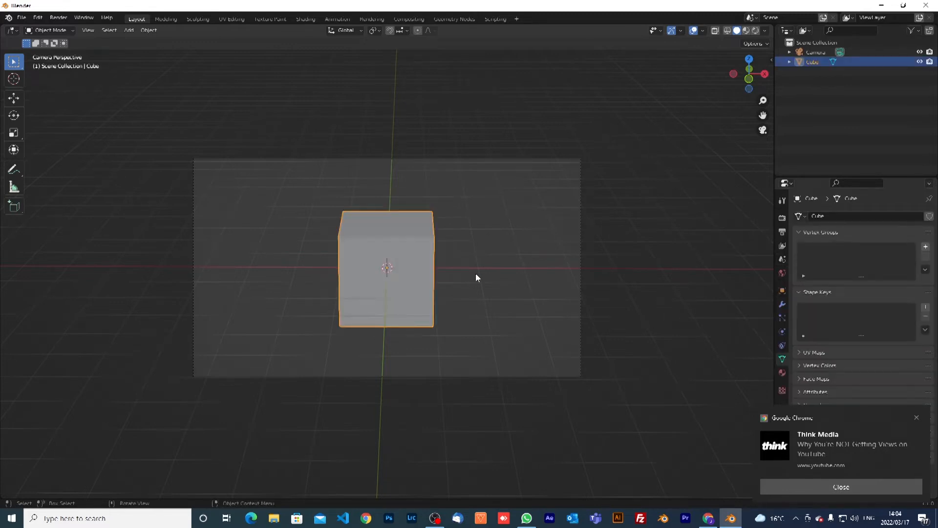
key("x")
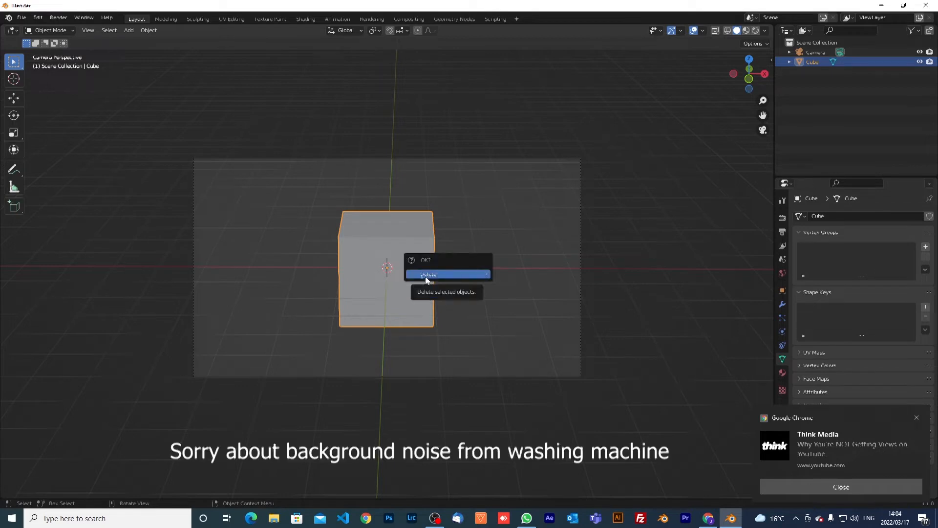
key("Return")
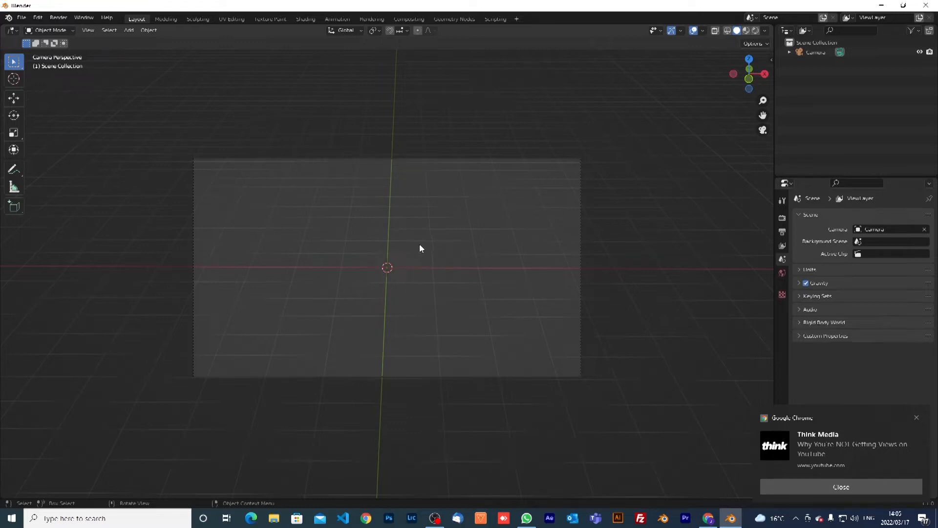
key("ctrl+z")
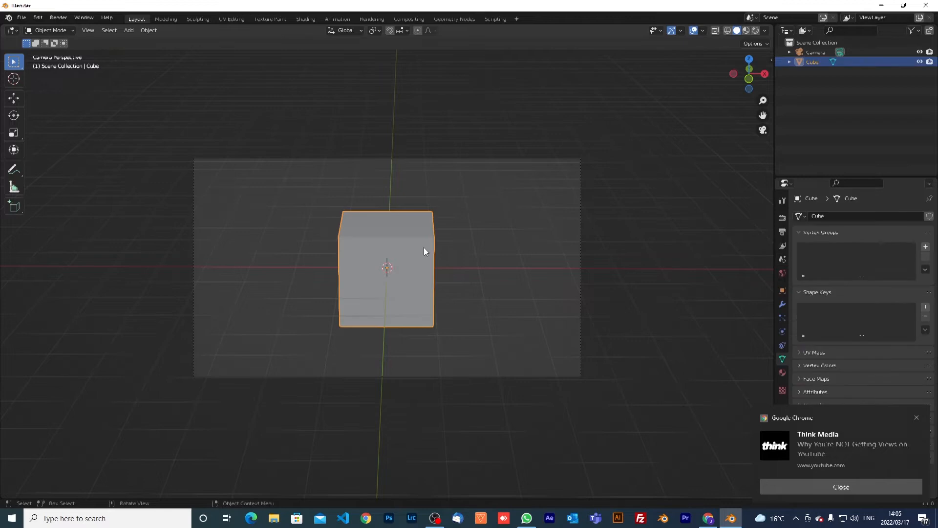
- Delete the default cube and switch the empty scene to the front orthographic view
key("x")
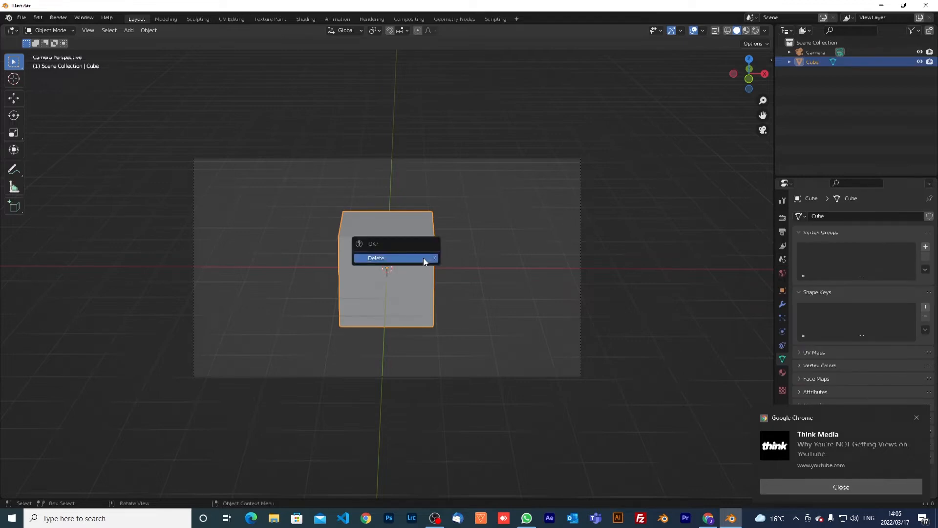
left_click(423, 262)
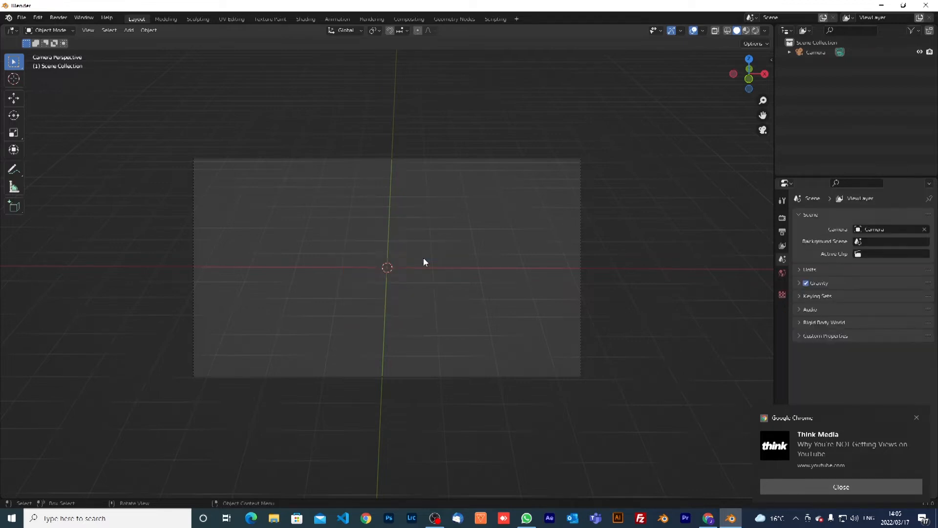
scroll(450, 255, "down", 4)
middle_click_drag(450, 255, 403, 260)
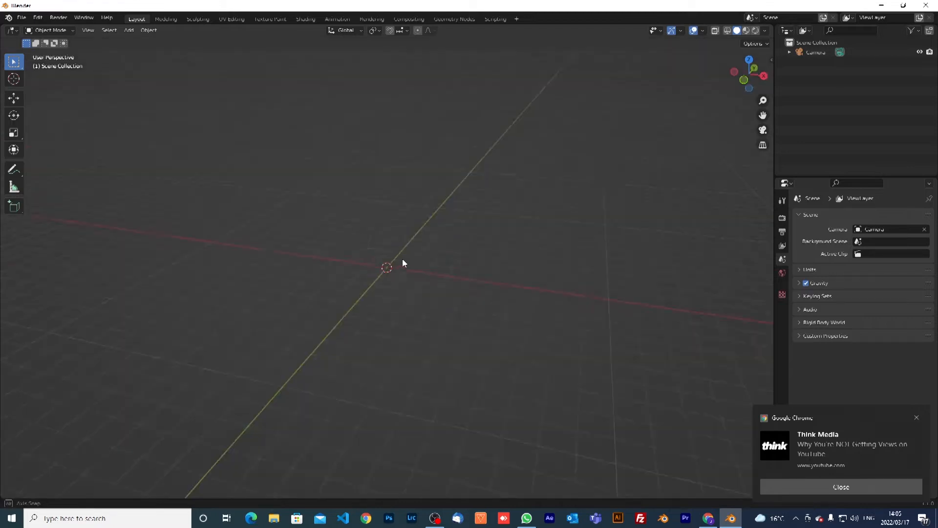
key("KP_1")
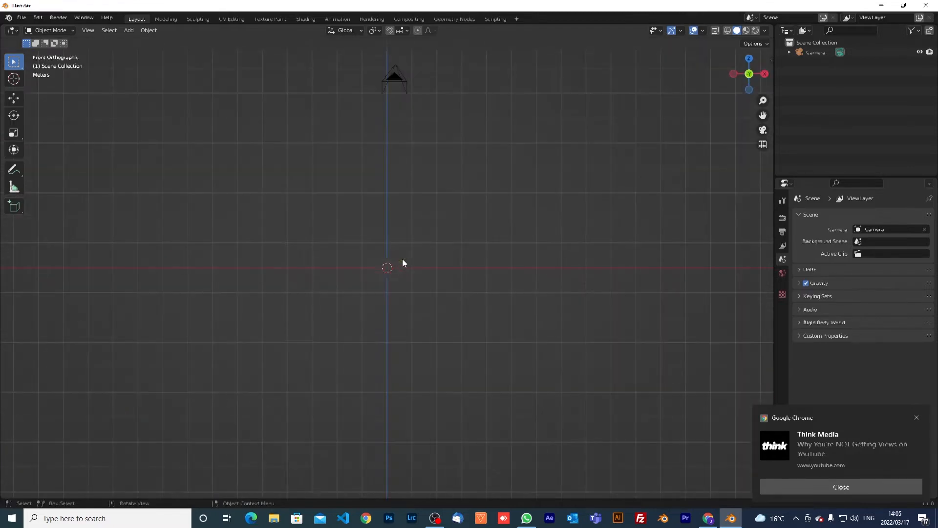
- Switch the viewport to rendered shading and add a new cube mesh at the 3D cursor
left_click(755, 35)
middle_click_drag(462, 138, 472, 173)
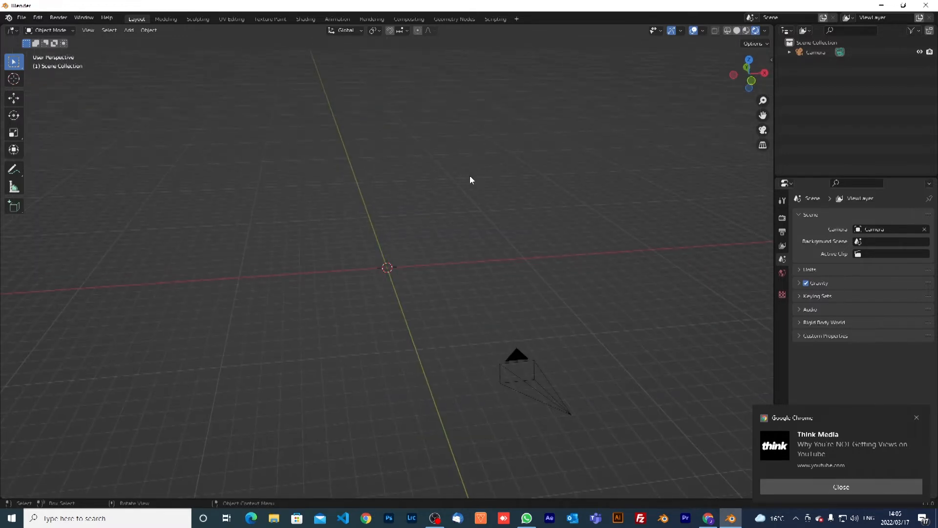
key("shift+a")
mouse_move(470, 176)
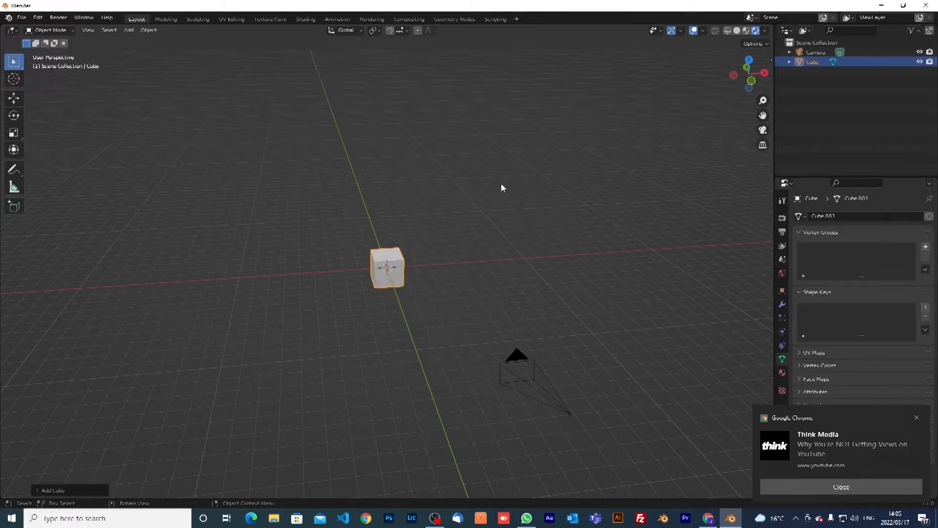
scroll(445, 236, "up", 6)
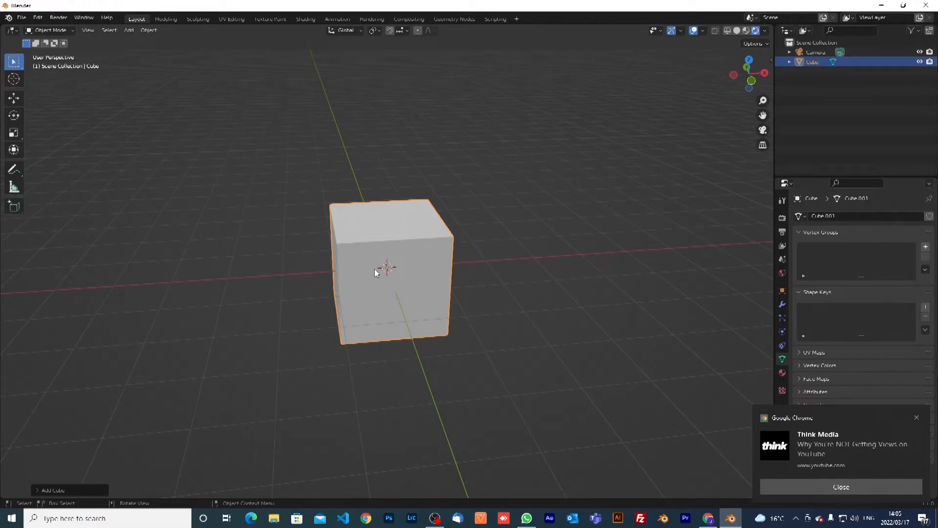
scroll(374, 270, "up", 1)
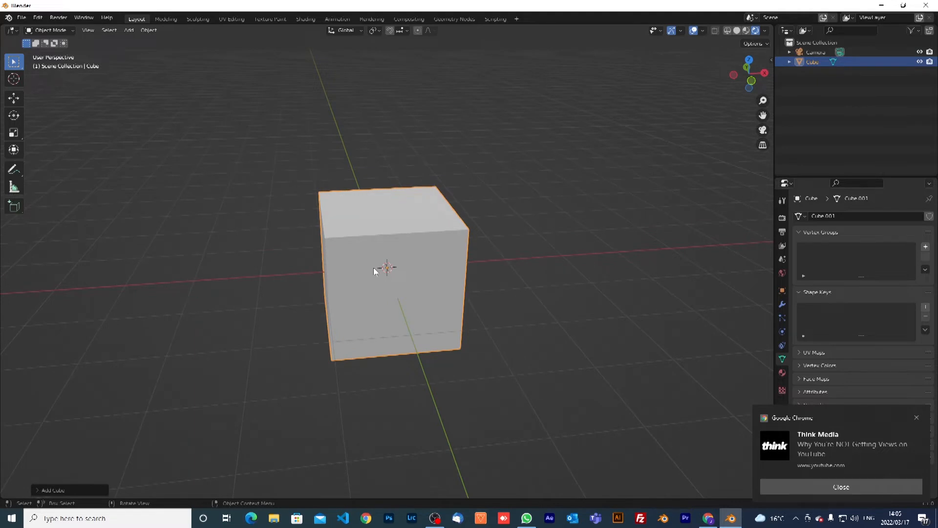
- Dismiss the browser notification and return the viewport to solid shading with the cube selected
left_click(917, 418)
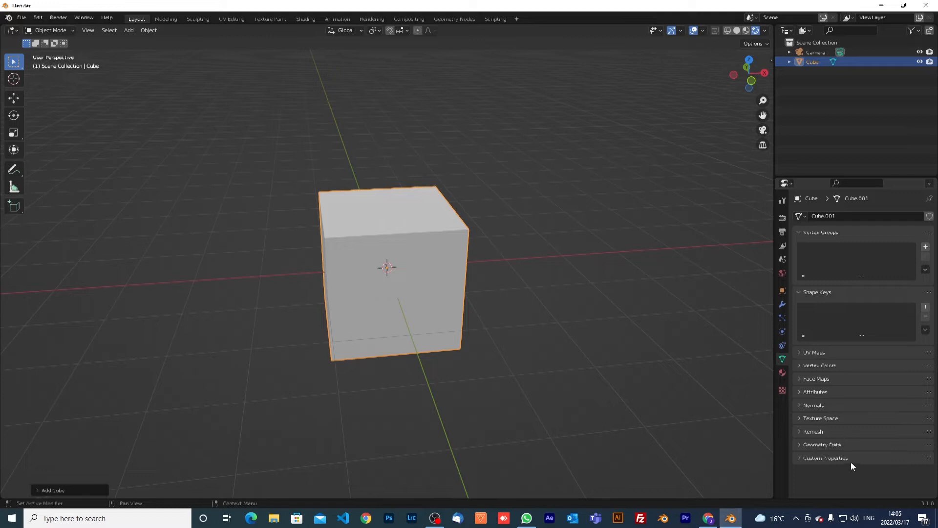
left_click(755, 32)
left_click(442, 175)
left_click(436, 192)
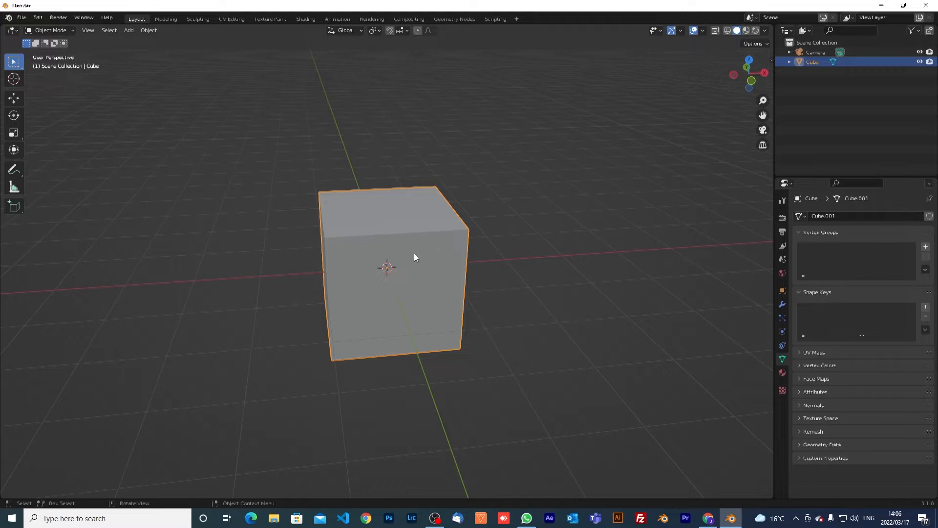
scroll(413, 253, "up", 2)
scroll(412, 253, "down", 1)
middle_click_drag(445, 252, 432, 245)
scroll(403, 254, "up", 1)
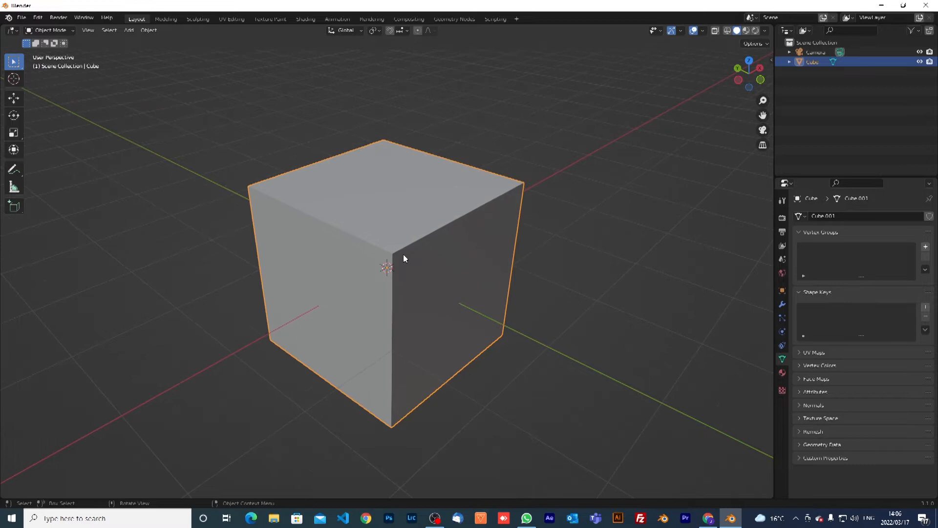
scroll(404, 254, "down", 2)
middle_click_drag(396, 266, 425, 262)
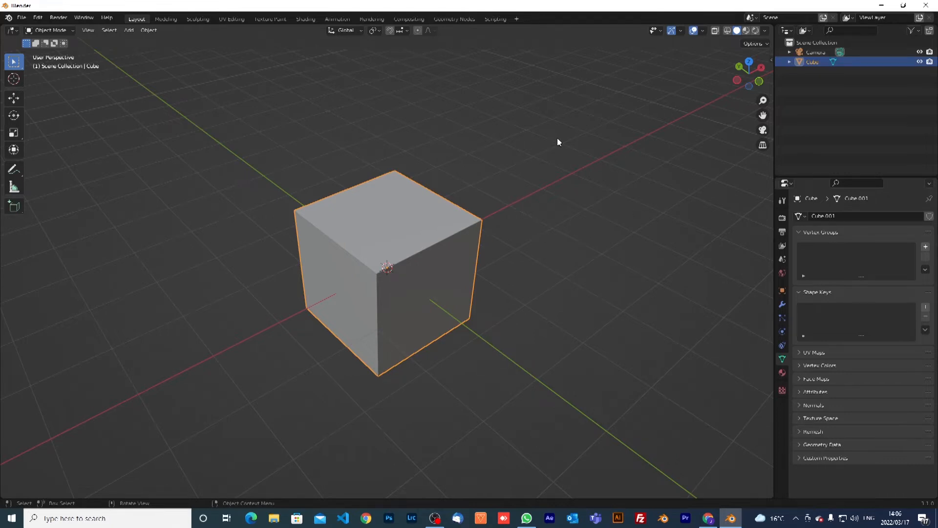
- Show the Screencast Keys settings in the viewport sidebar and enable the key display, leaving Shadow off
left_click(771, 59)
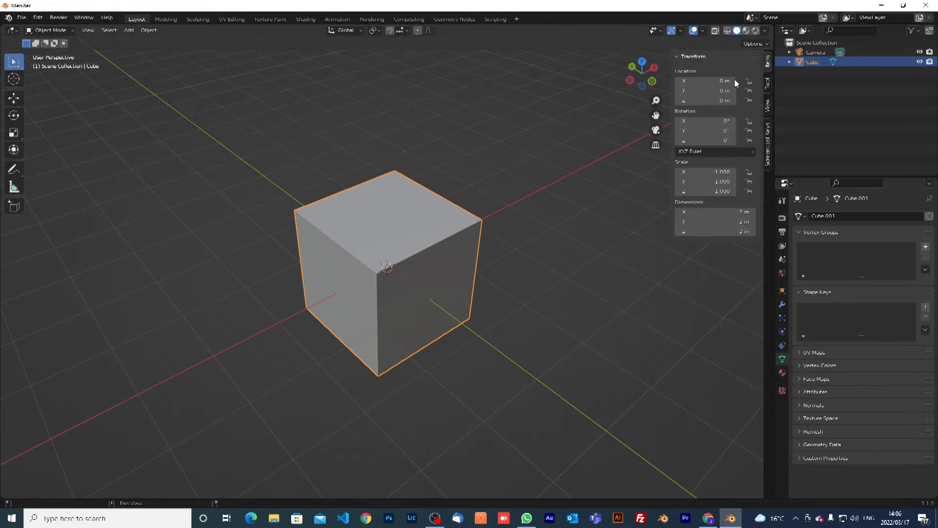
left_click(768, 144)
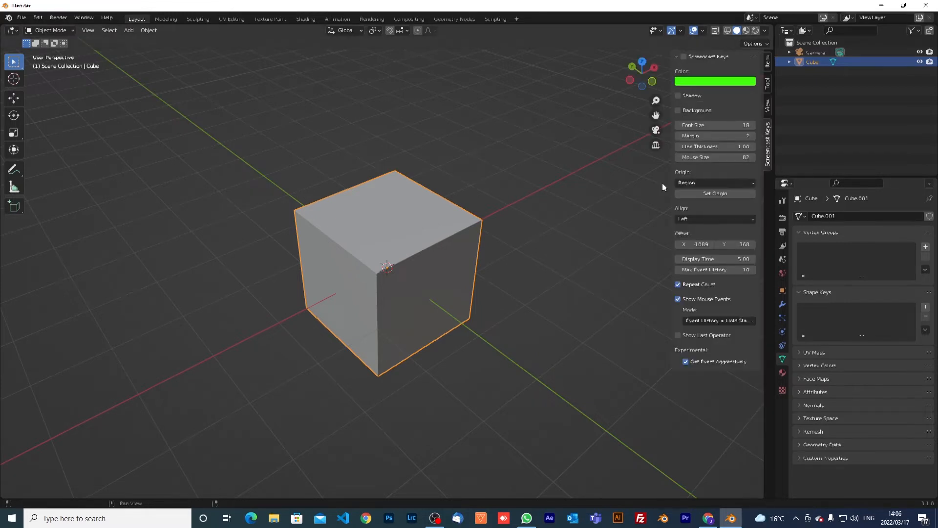
left_click(681, 96)
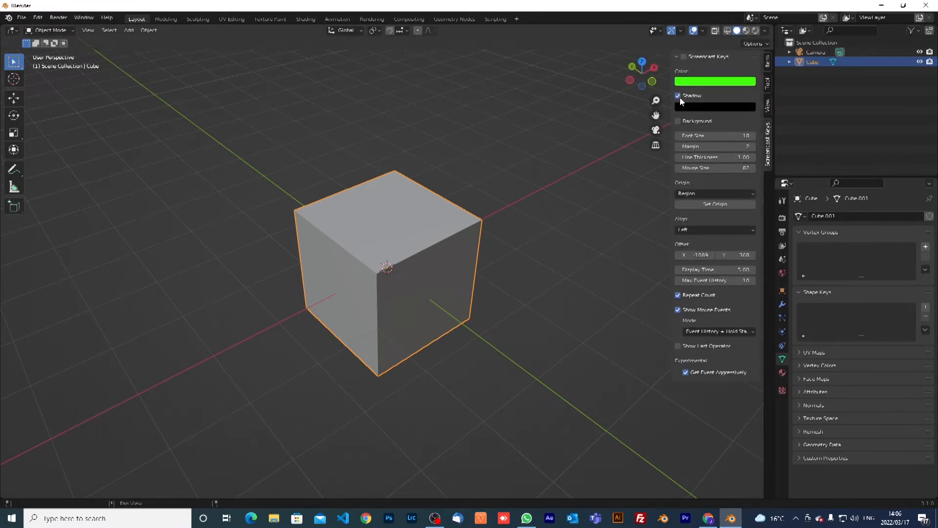
left_click(679, 94)
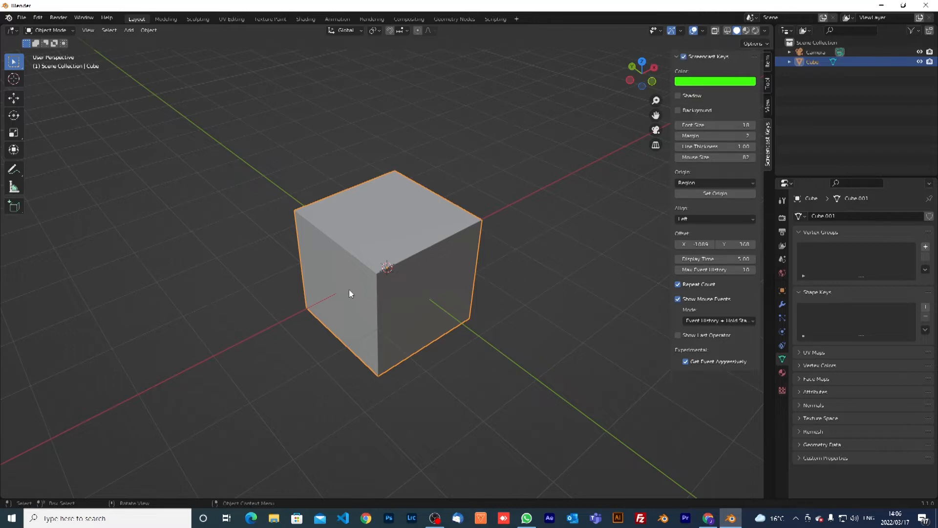
left_click(444, 377)
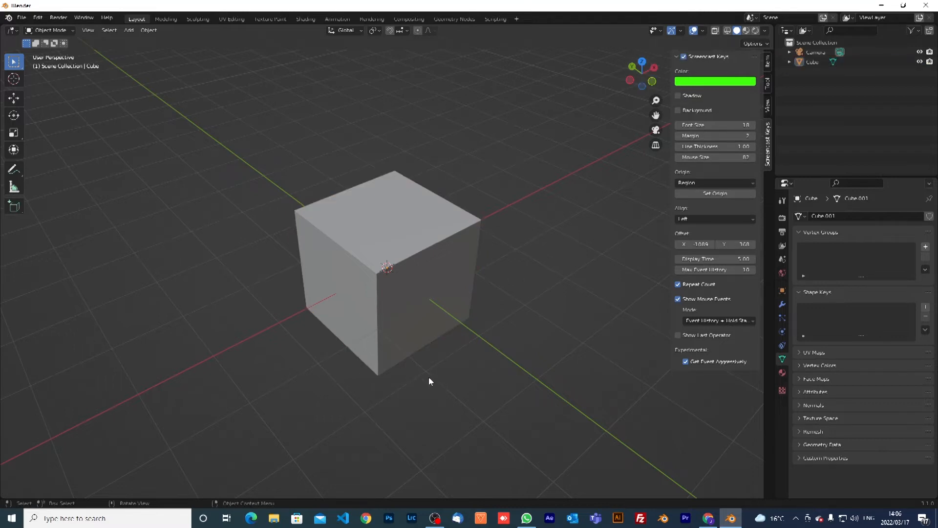
scroll(429, 377, "down", 3)
scroll(429, 377, "up", 2)
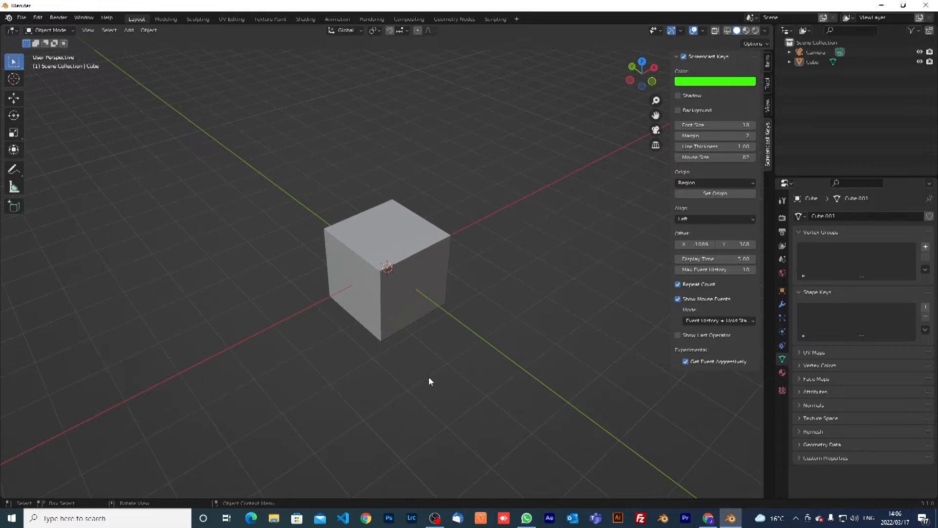
- Set the Screencast Keys origin to the sidebar region and offset the display to X -1215, Y 62
left_click(719, 195)
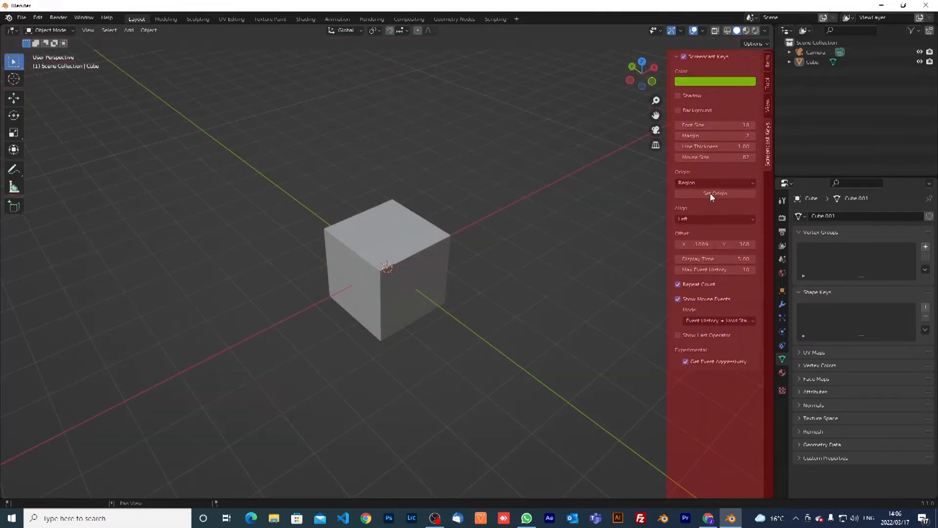
left_click(710, 193)
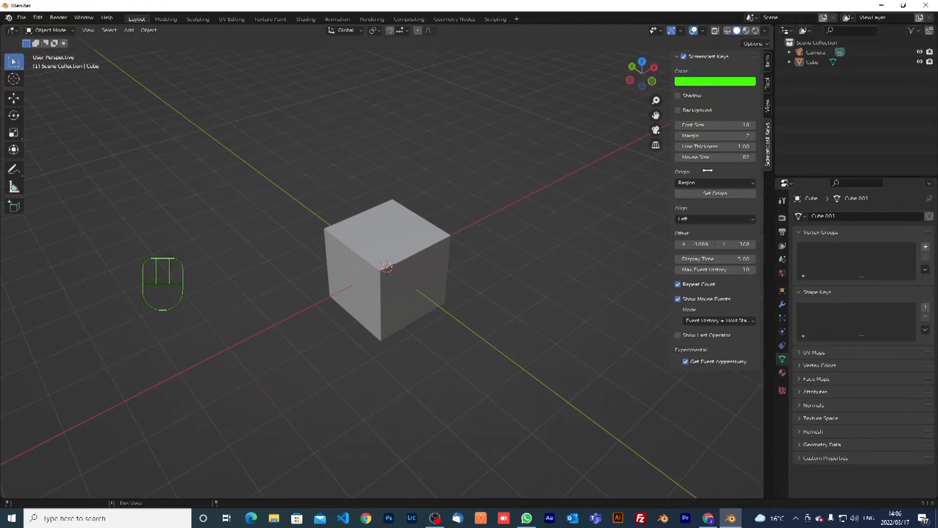
mouse_move(699, 245)
left_mouse_down()
mouse_move(733, 244)
mouse_move(700, 244)
left_mouse_up()
left_click(615, 250)
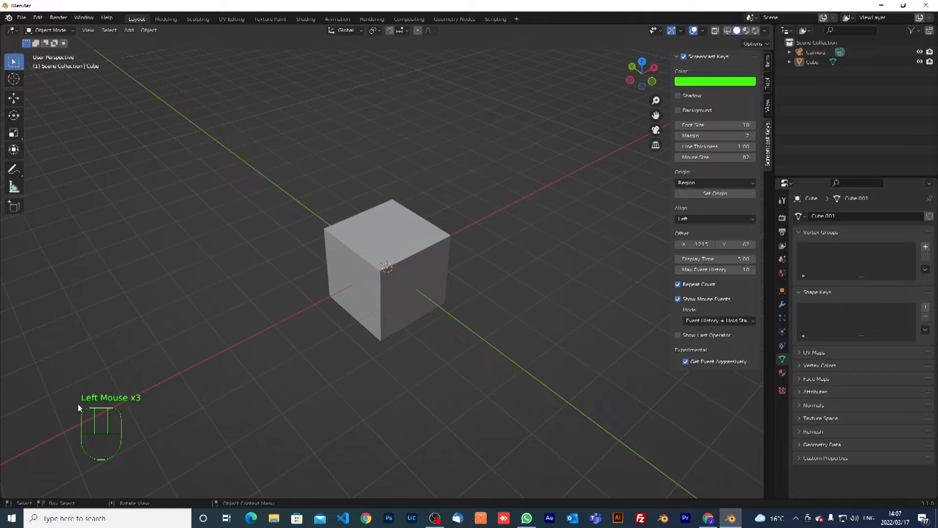
- Narrow the viewport sidebar to just its vertical tab strip while keeping it open for the key display
left_click_drag(671, 68, 770, 67)
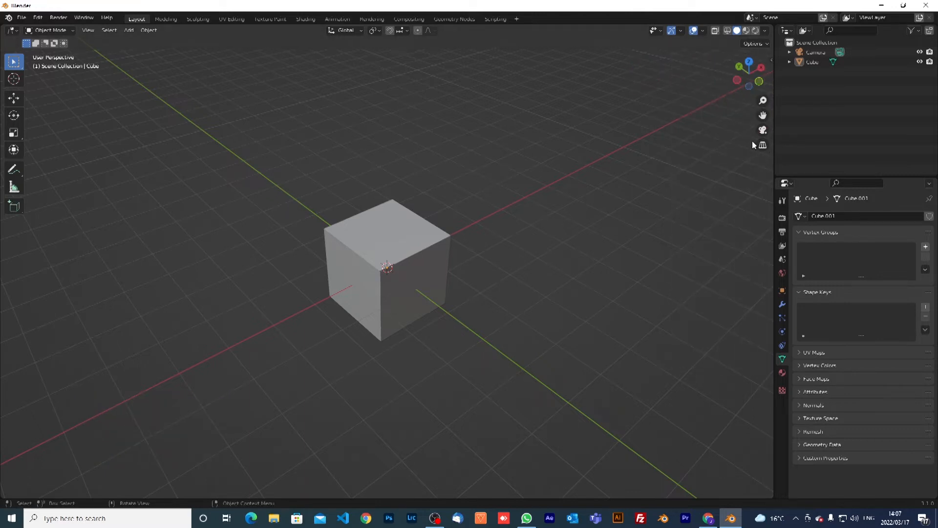
left_click(772, 60)
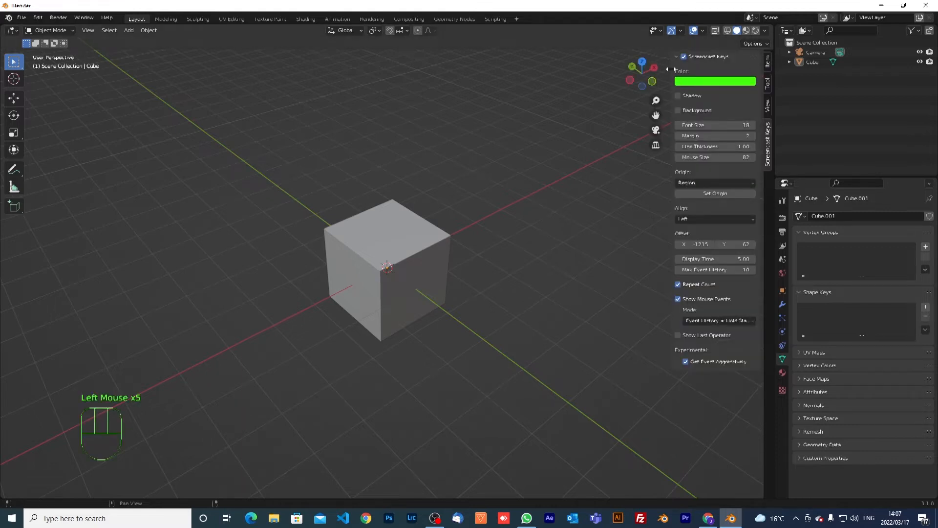
left_click_drag(672, 69, 757, 304)
left_click(760, 71)
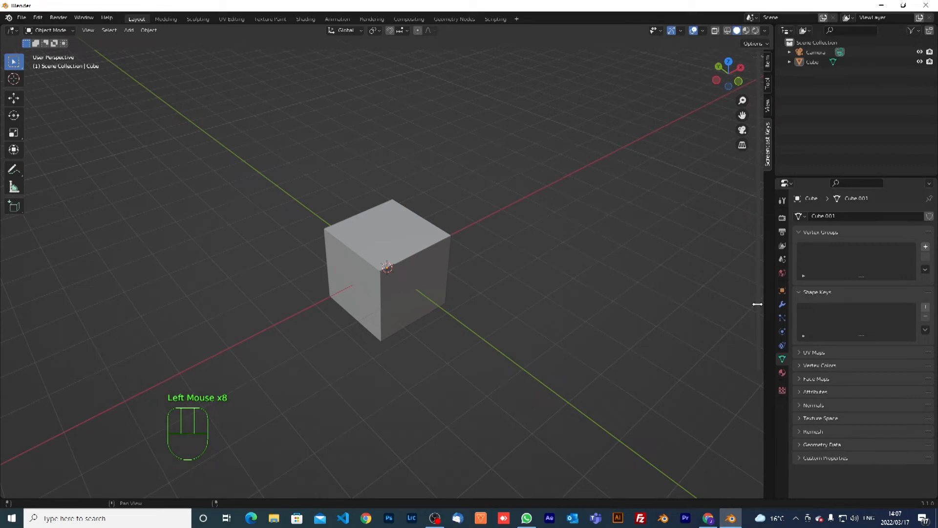
left_click(642, 323)
scroll(300, 424, "up", 1)
scroll(301, 422, "down", 1)
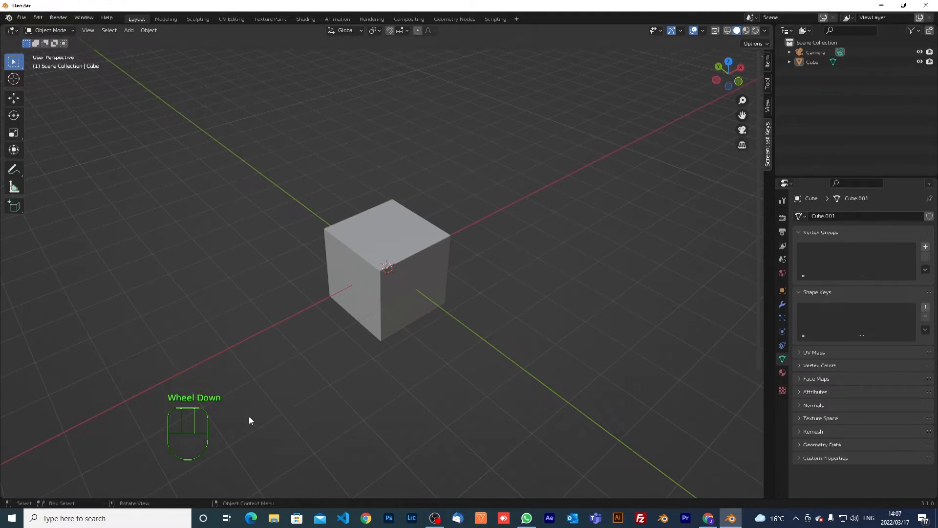
mouse_move(757, 164)
left_mouse_down()
mouse_move(709, 165)
mouse_move(757, 166)
left_mouse_up()
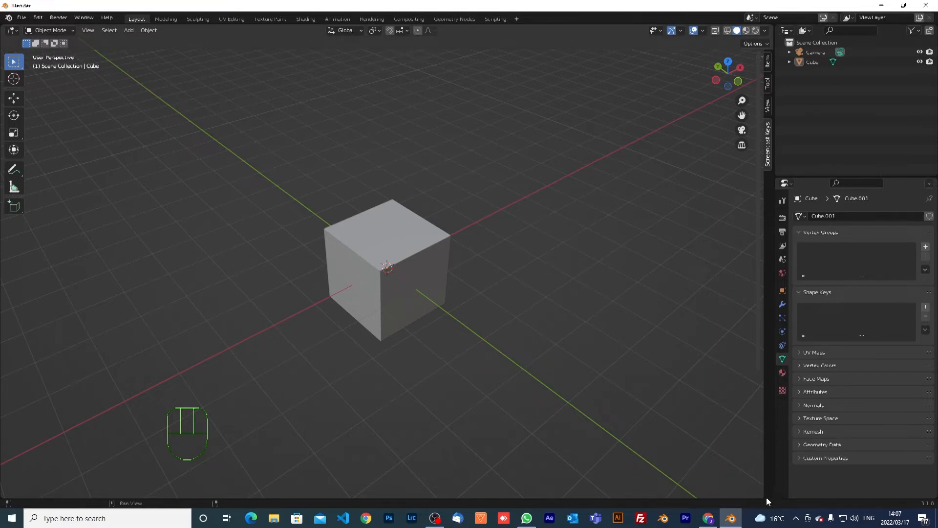
- Split the 3D viewport into upper and lower areas, and divide the lower area into two side-by-side viewports
left_click_drag(774, 497, 746, 251)
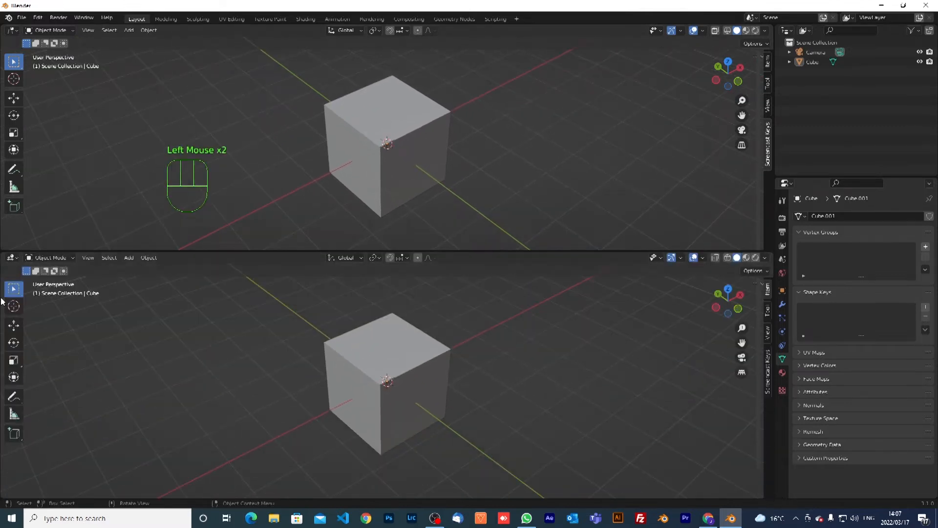
left_click_drag(4, 253, 409, 263)
scroll(219, 184, "up", 1)
scroll(219, 183, "down", 1)
scroll(219, 183, "down", 2)
scroll(219, 183, "up", 2)
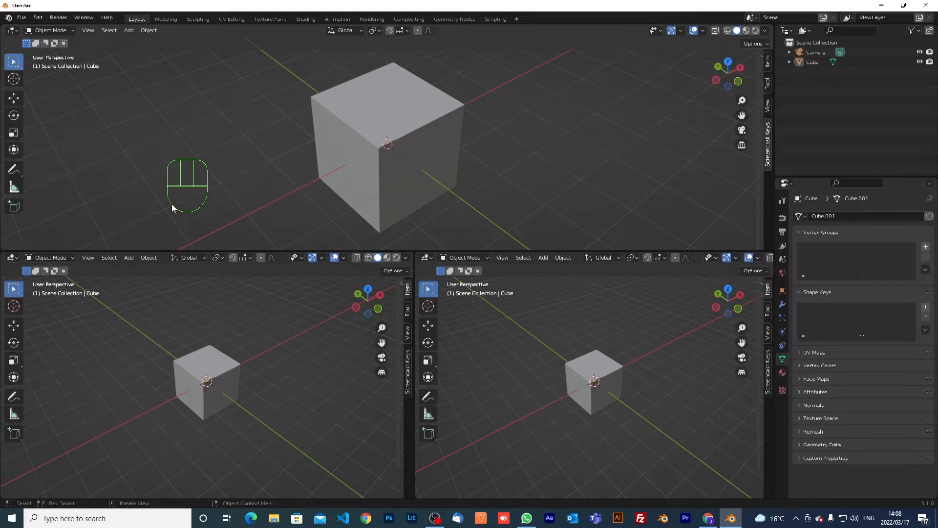
- Join the two lower viewports into one and move the divider below the upper viewport further down
left_click_drag(452, 250, 420, 300)
left_click(430, 297)
left_click(436, 304)
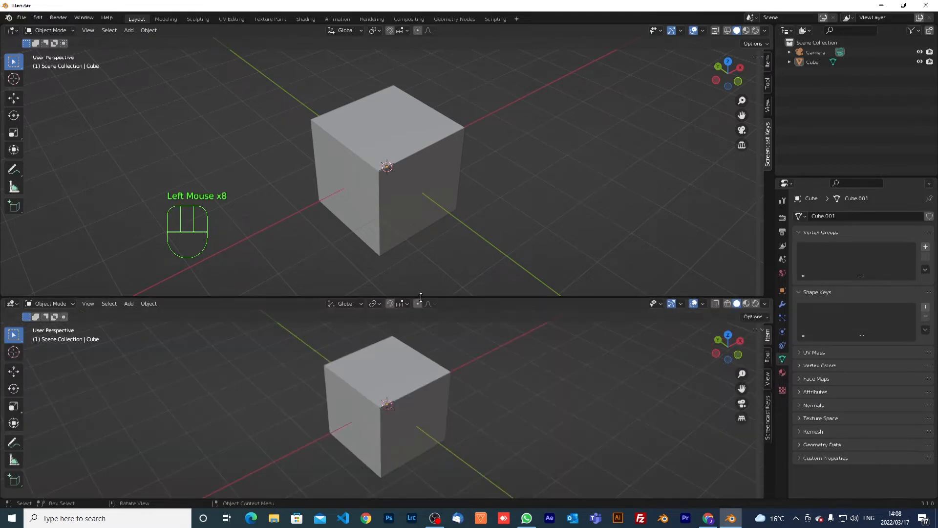
- Join the upper and lower 3D viewports into a single viewport
left_click_drag(770, 299, 762, 307)
left_click(761, 307)
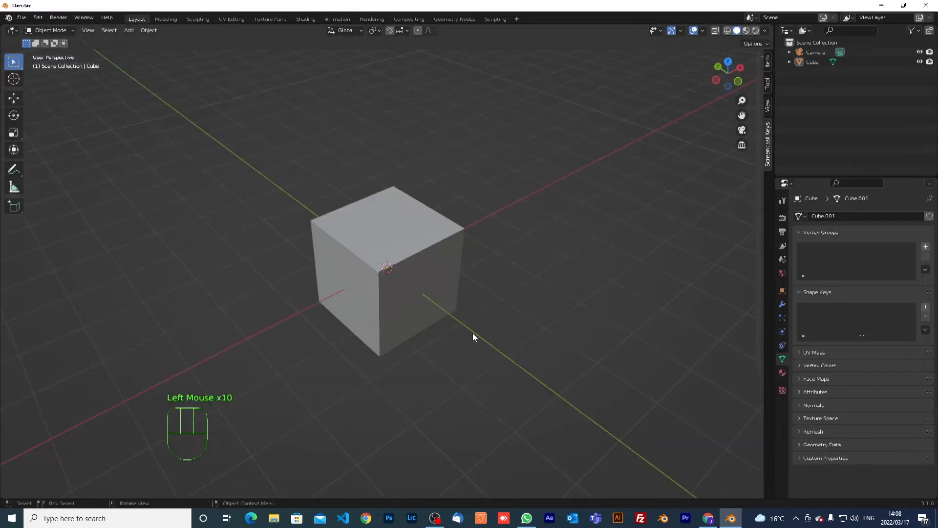
- Delete the cube from the scene
scroll(473, 331, "up", 2)
left_click(401, 338)
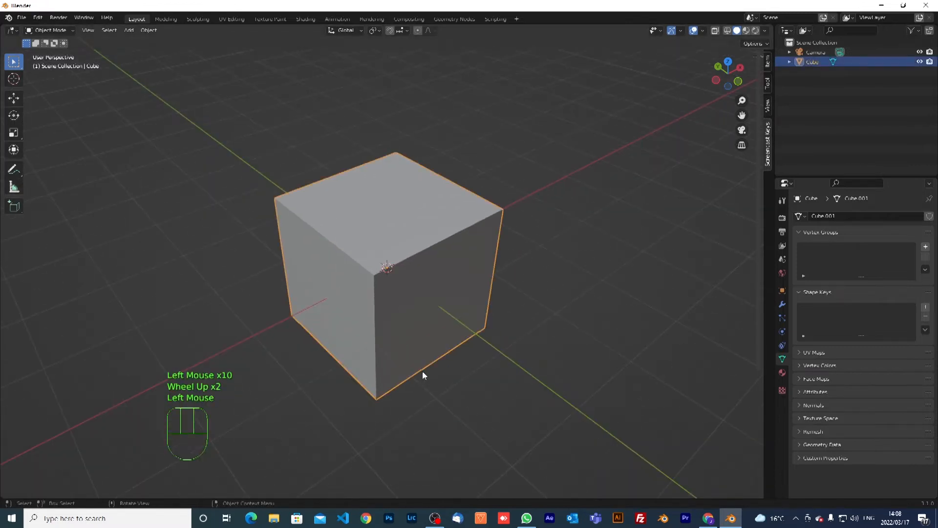
key("x")
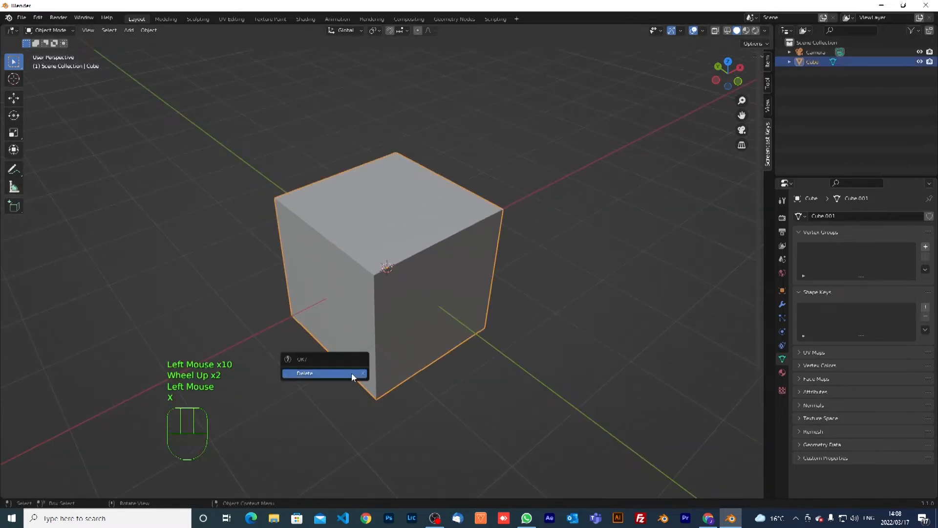
left_click(318, 370)
scroll(438, 339, "down", 3)
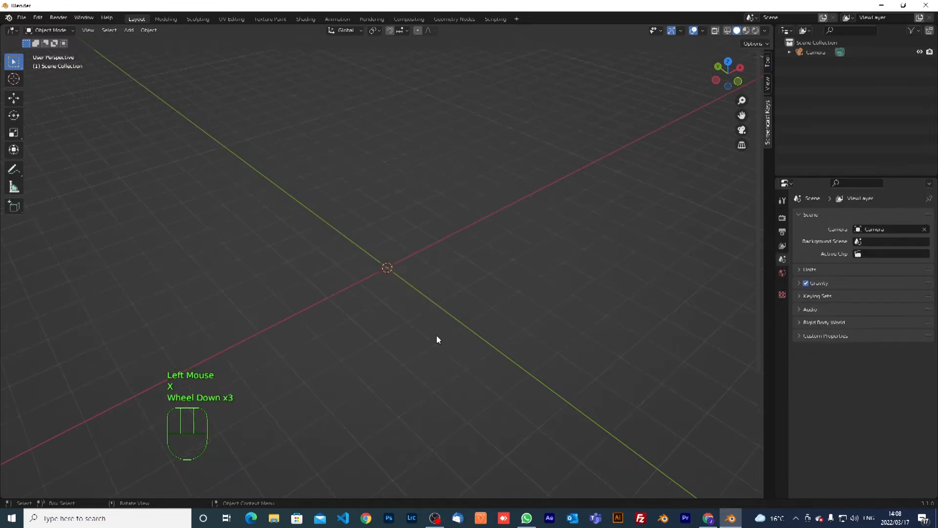
scroll(437, 339, "up", 2)
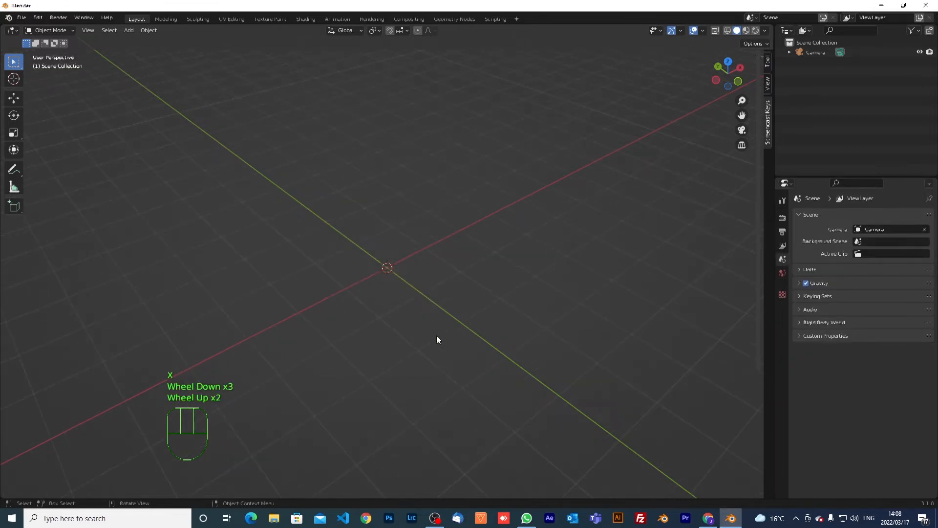
- Add an Image empty at the origin while in front orthographic view, and show it from the top view
key("KP_1")
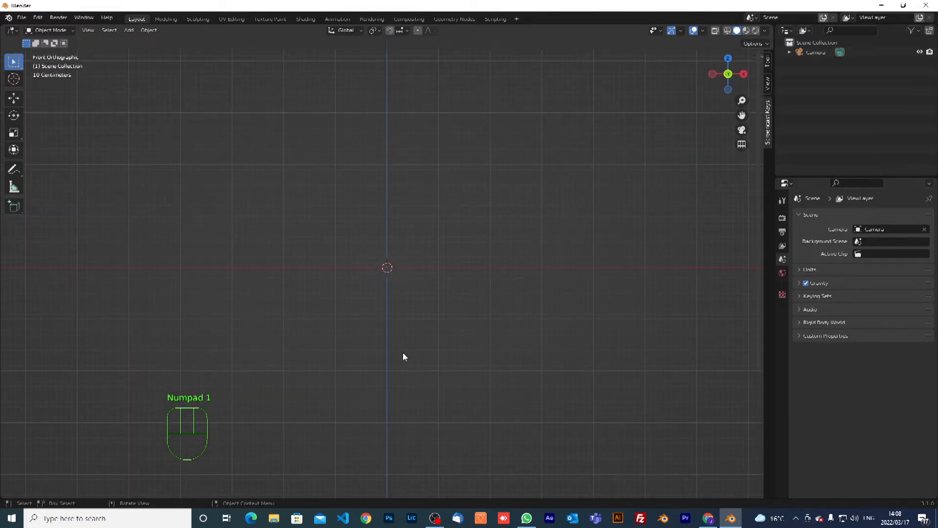
key("shift+a")
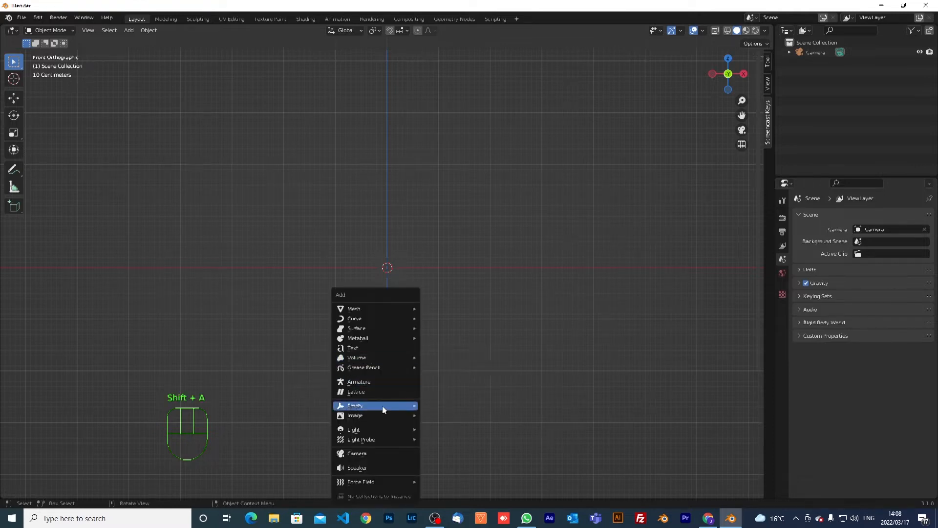
mouse_move(381, 407)
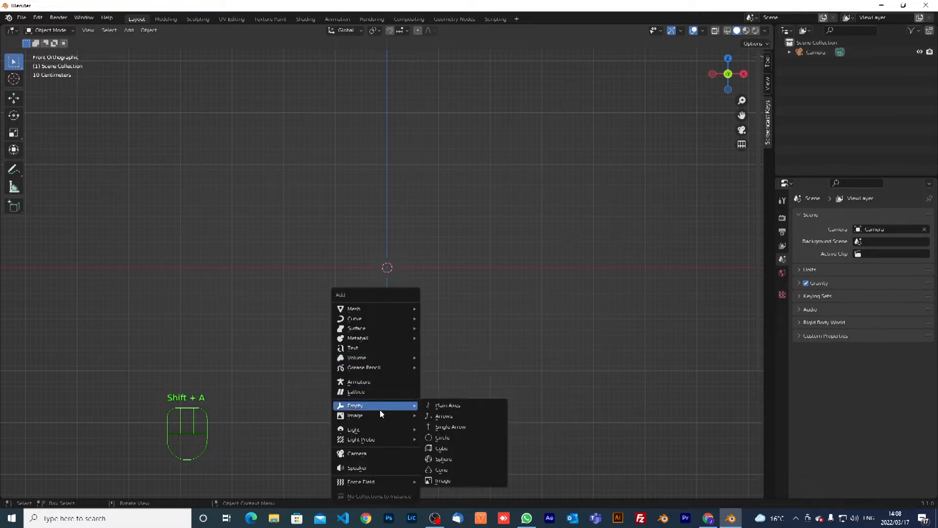
left_click(432, 480)
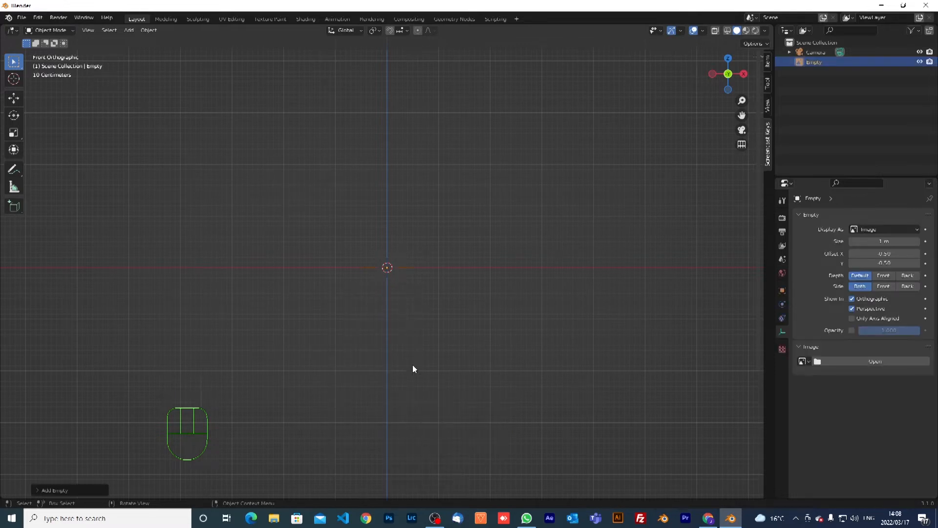
key("KP_7")
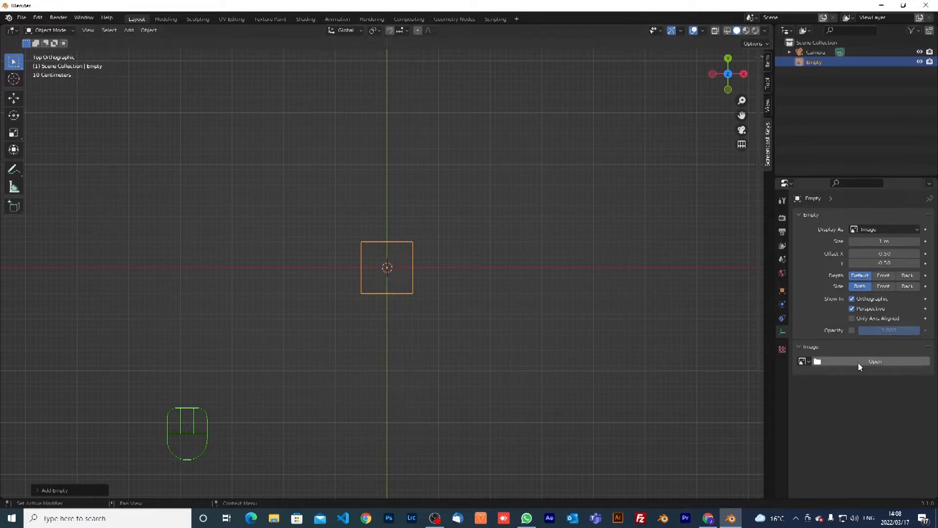
- Load the Care Naturals poster JPG from the Desktop's Tutorials folder into the image empty
left_click(876, 361)
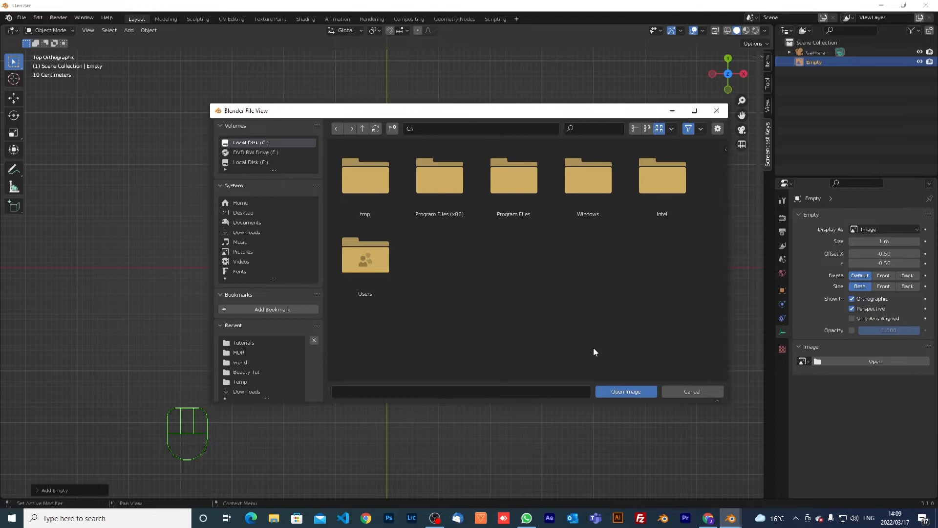
left_click(240, 214)
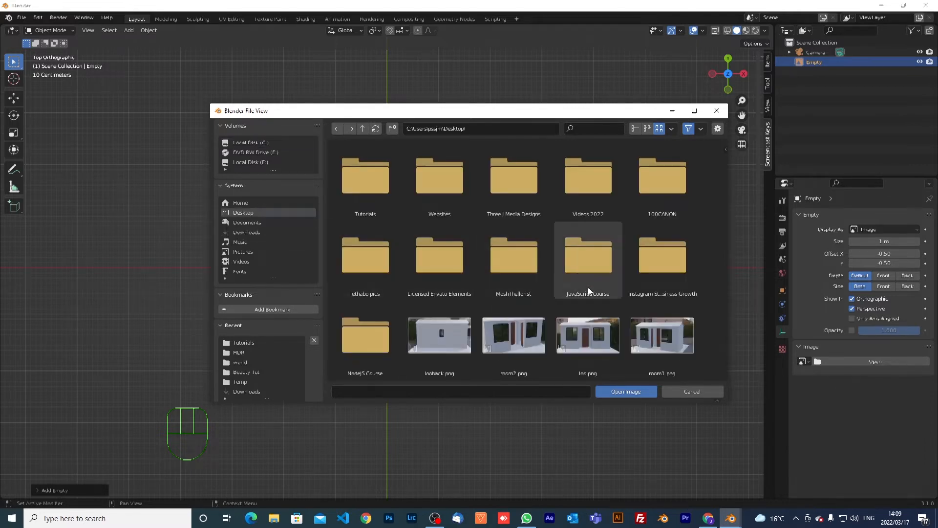
scroll(517, 351, "down", 3)
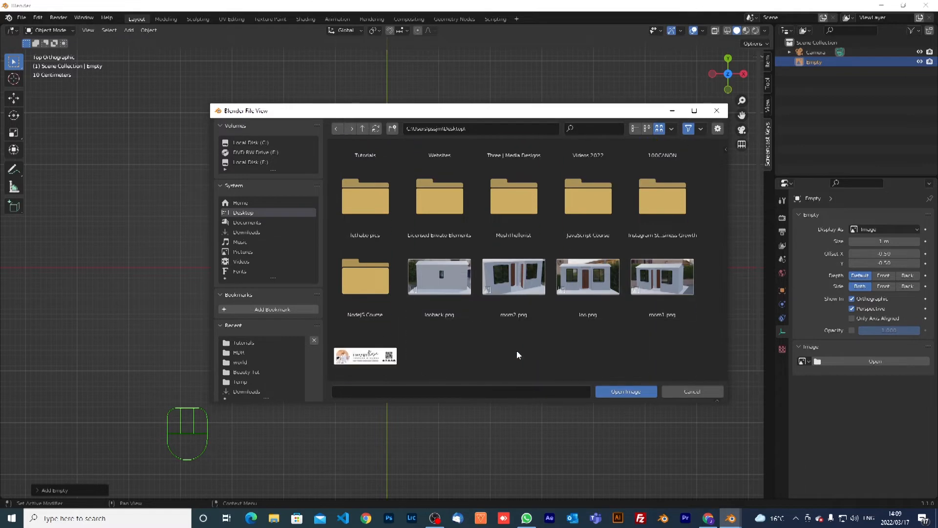
scroll(517, 350, "up", 3)
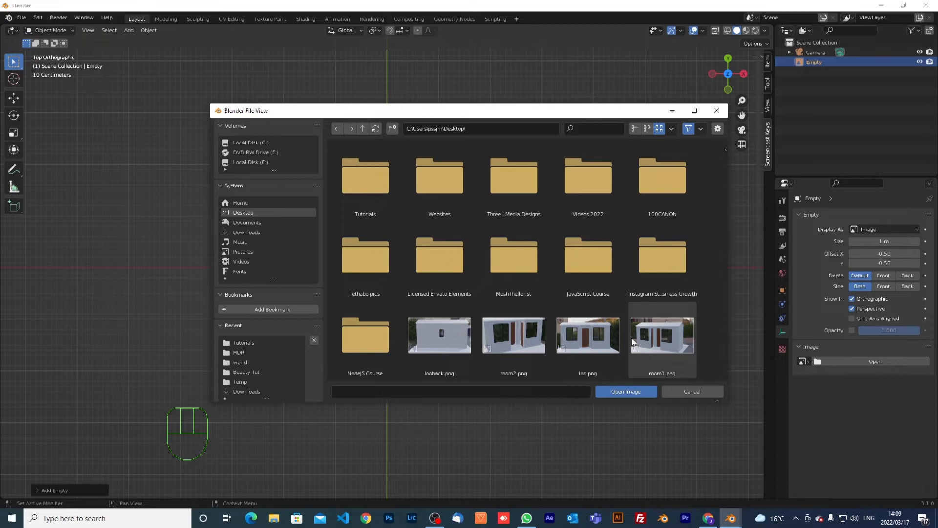
double_click(366, 204)
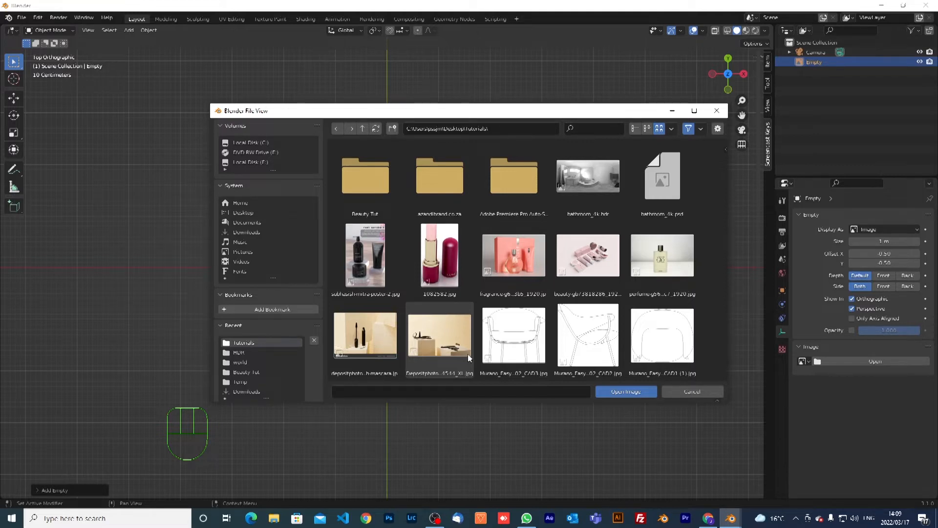
left_click(384, 272)
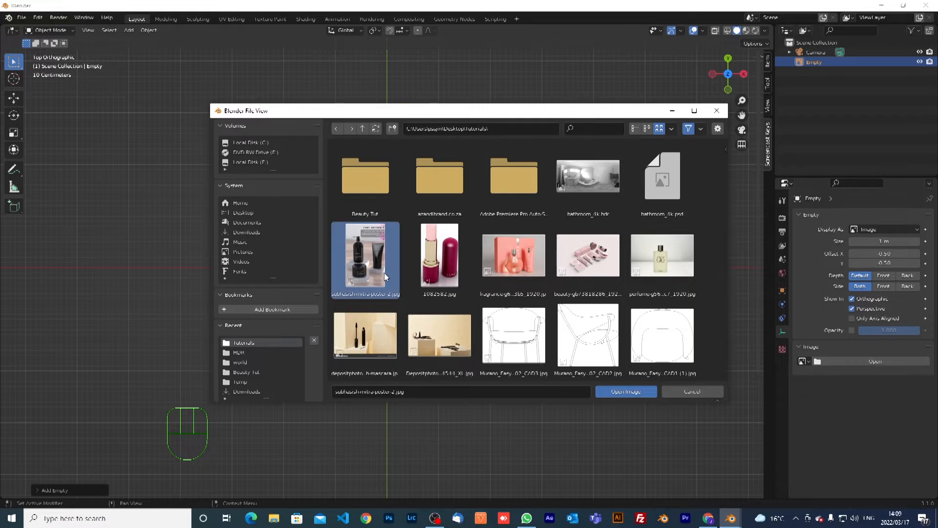
left_click(623, 391)
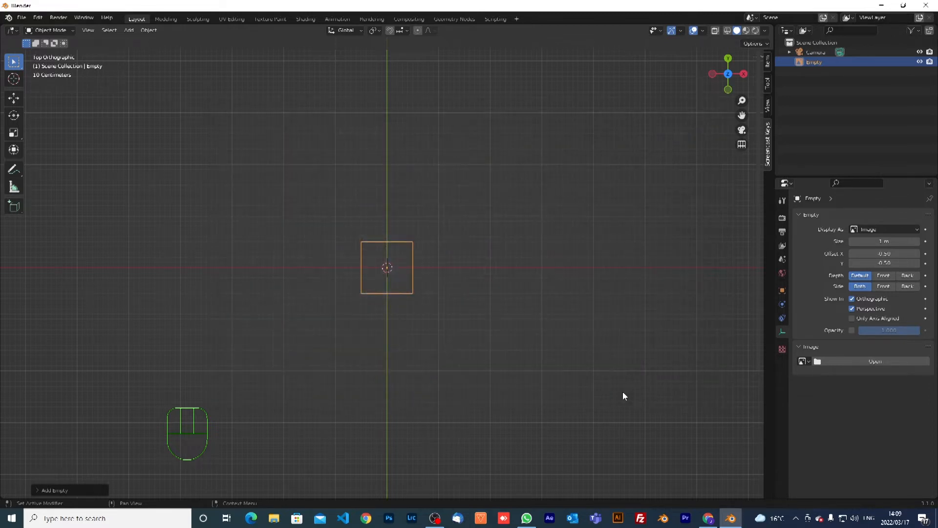
scroll(398, 293, "up", 3)
scroll(398, 293, "up", 2)
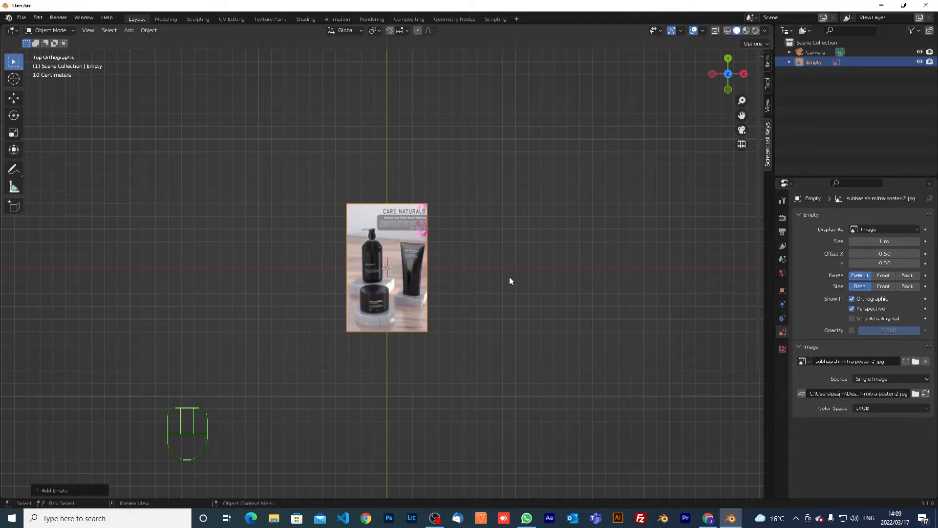
- Set the viewport to the front orthographic view, showing the poster edge-on
key("KP_7")
key("KP_1")
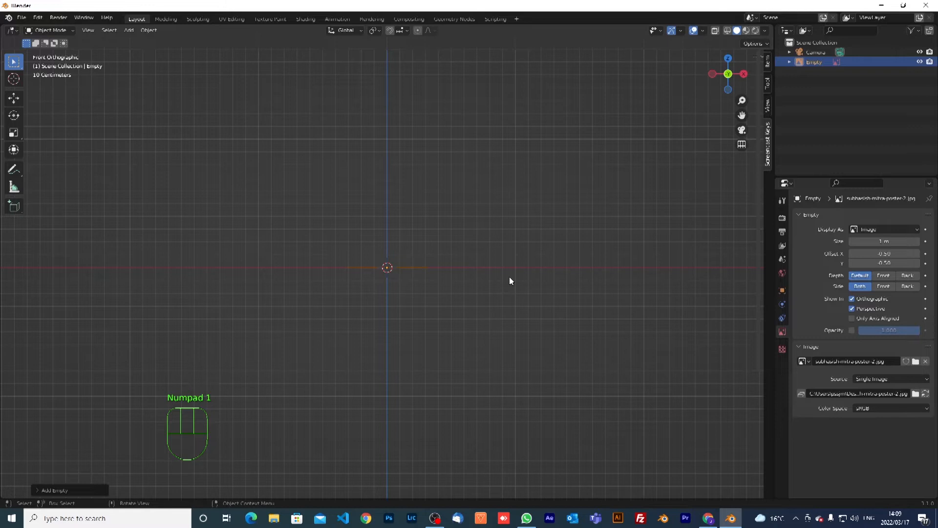
scroll(507, 276, "up", 2)
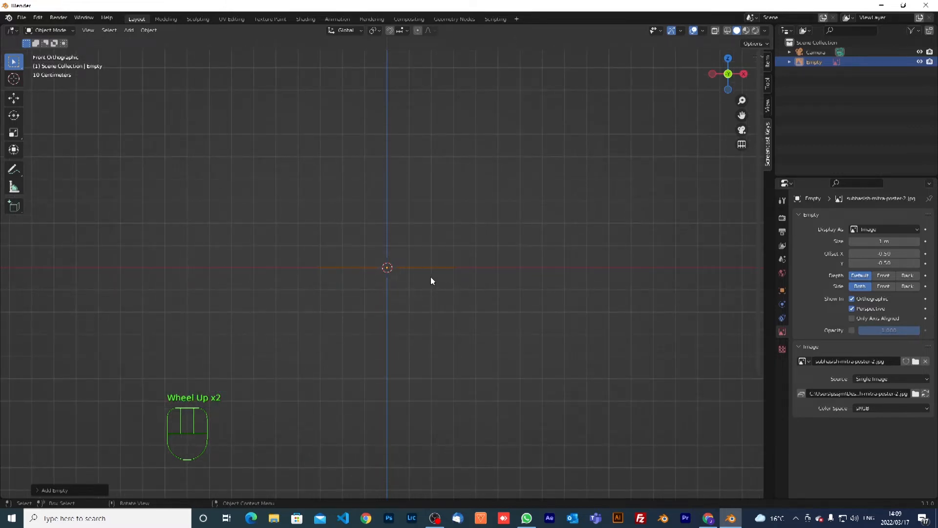
key("r")
key("y")
key("KP_9")
key("KP_0")
right_click(429, 290)
scroll(433, 294, "up", 1)
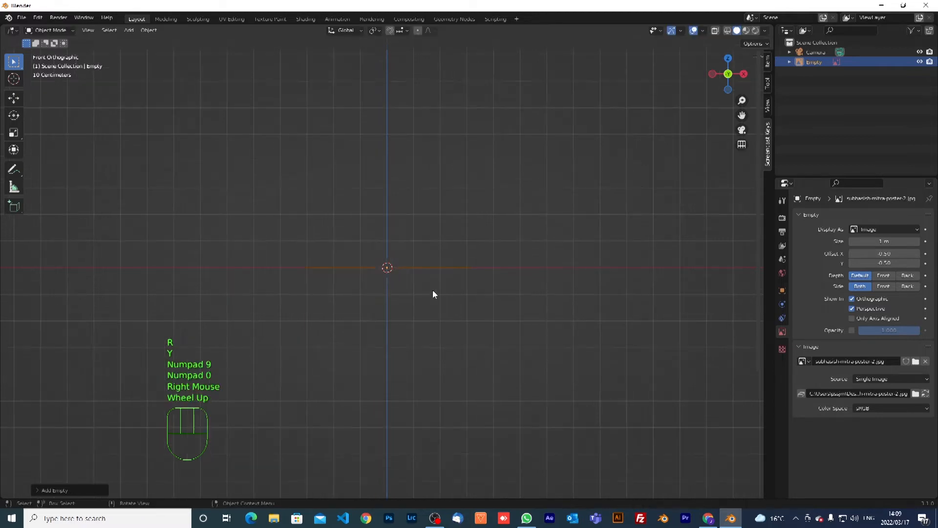
key("r")
key("x")
key("KP_9")
key("KP_0")
key("KP_2")
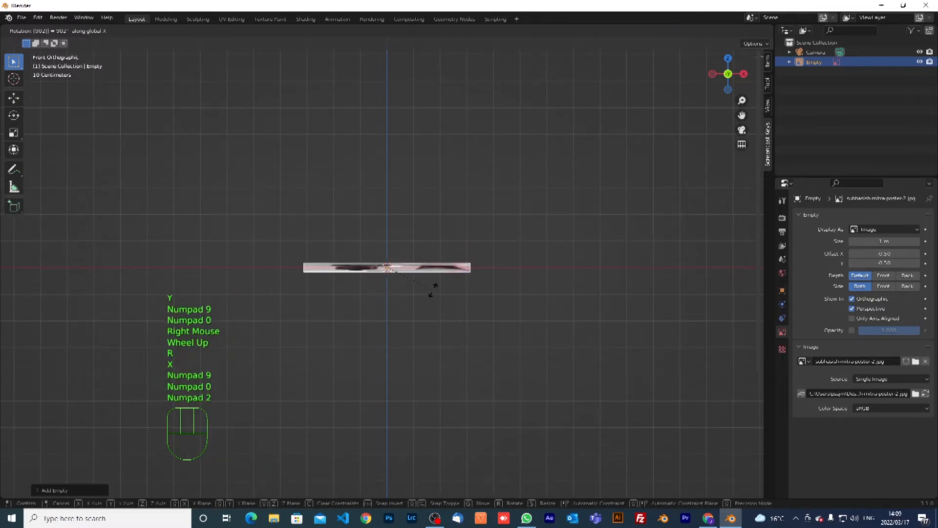
scroll(433, 291, "up", 1)
right_click(433, 293)
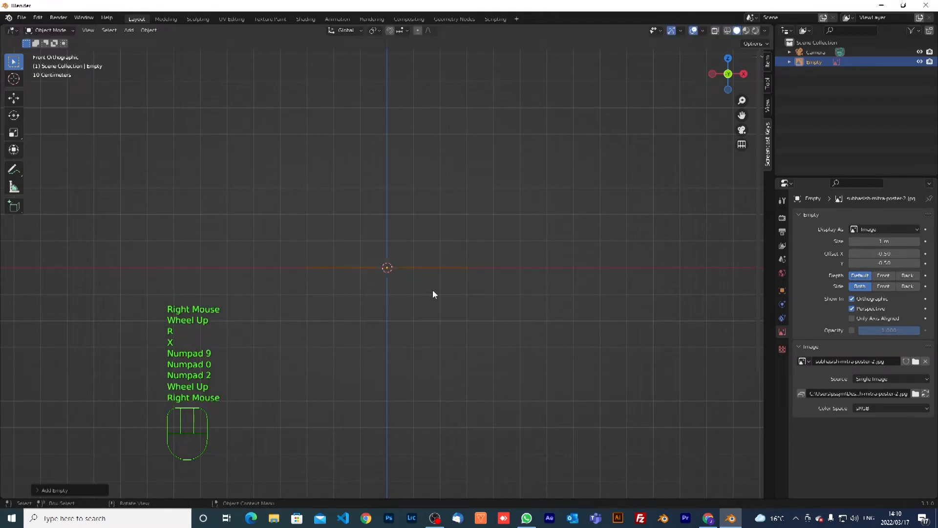
- Rotate the poster image empty 90 degrees around the global X axis so it stands upright
key("r")
key("x")
key("KP_9")
key("KP_0")
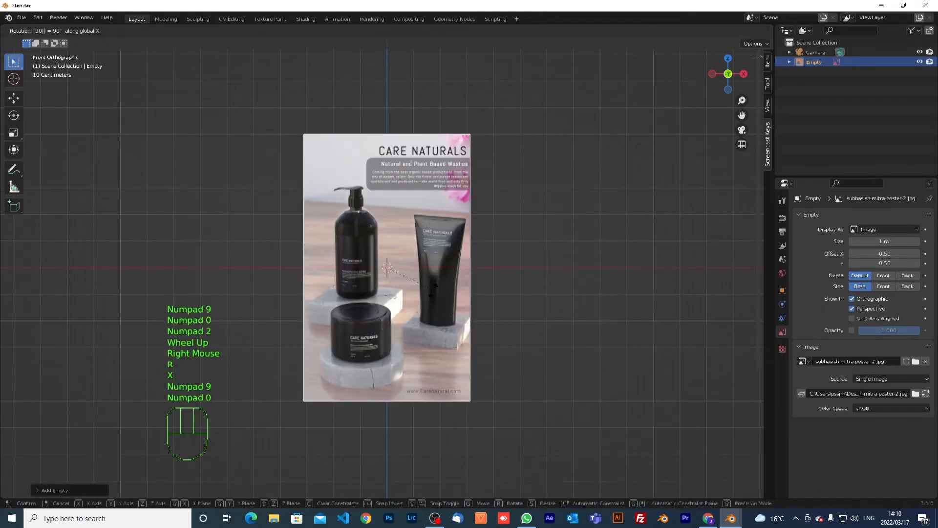
key("KP_Enter")
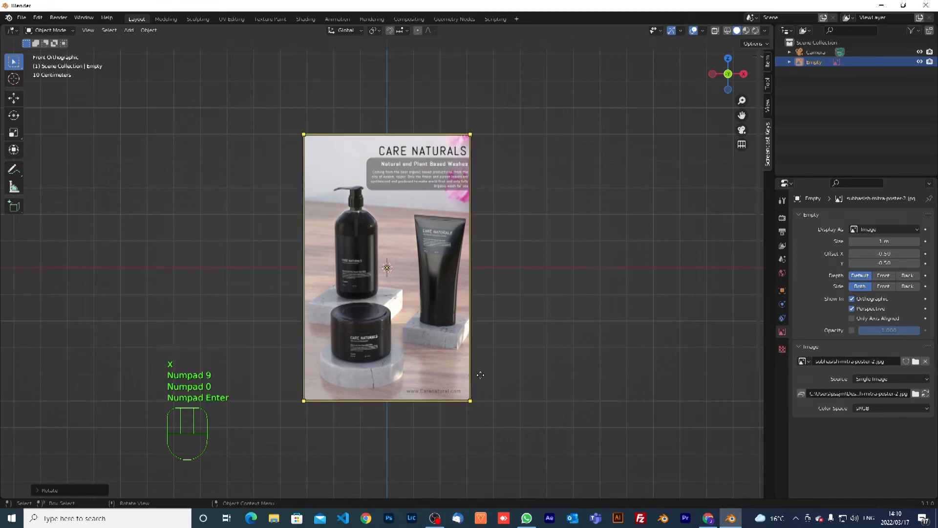
- Move the poster up about 0.36 m along Z and about 0.086 m along X, placing the jar's base at the origin
scroll(520, 278, "down", 2)
scroll(521, 278, "down", 1)
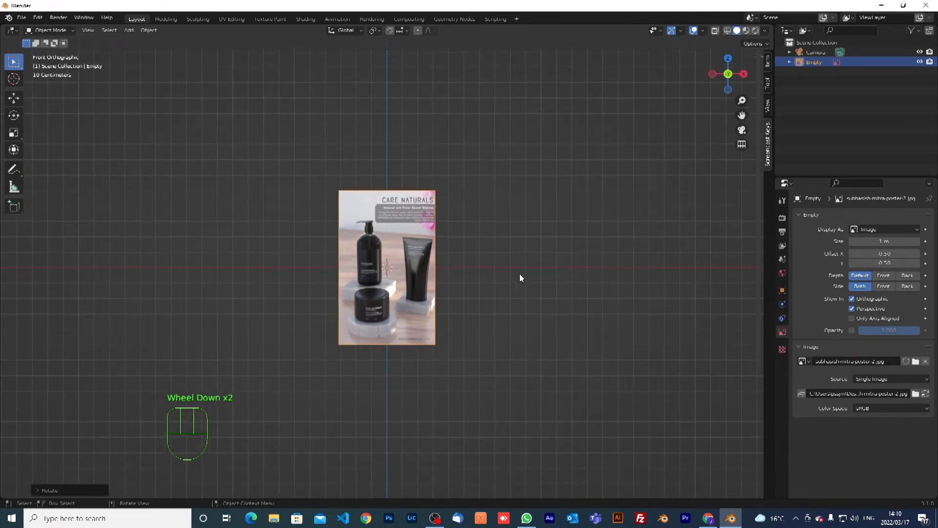
scroll(521, 278, "up", 1)
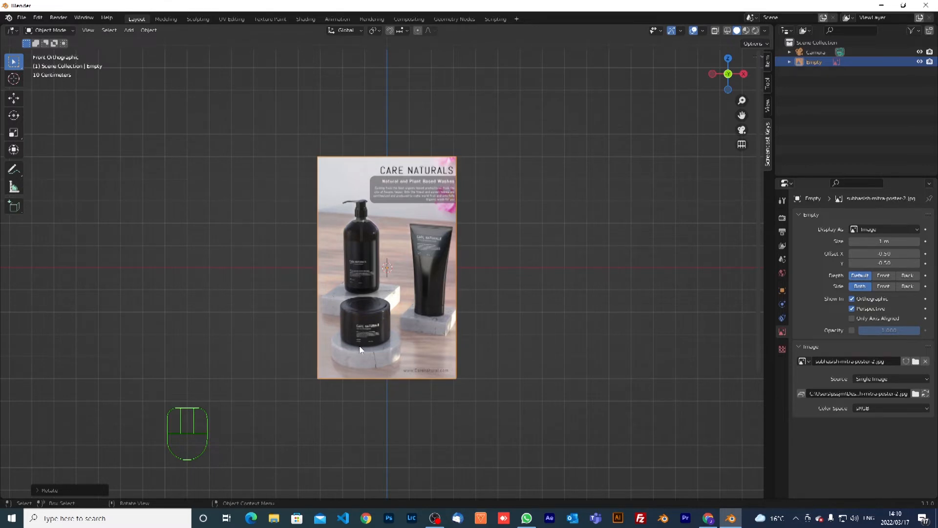
left_click(392, 325)
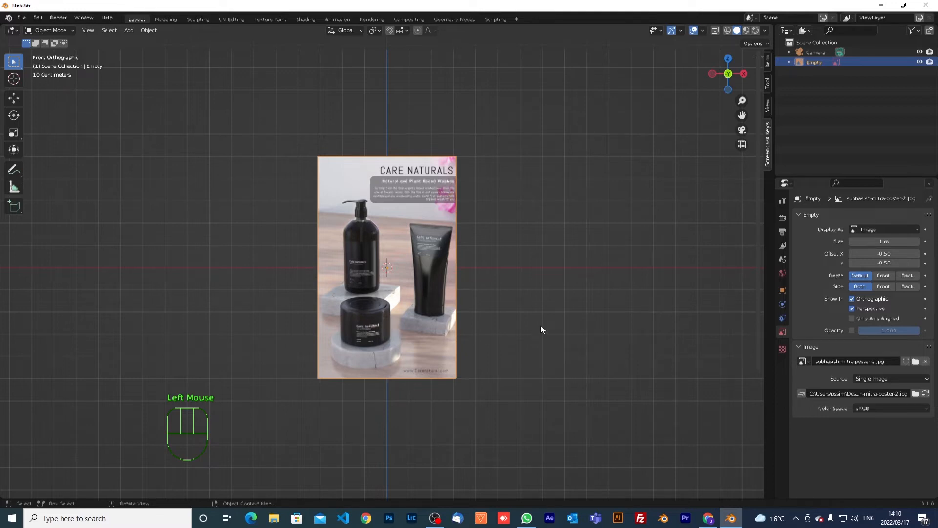
key("g")
key("z")
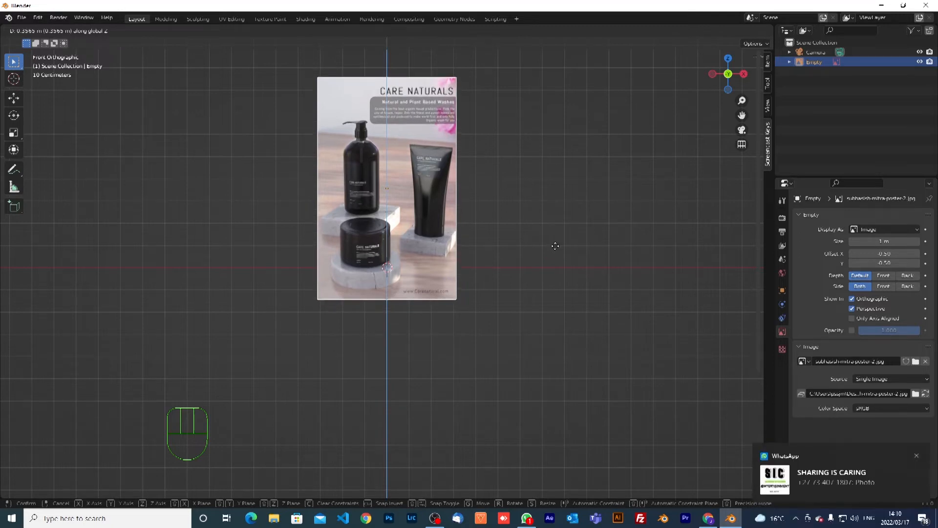
left_click(555, 245)
key("g")
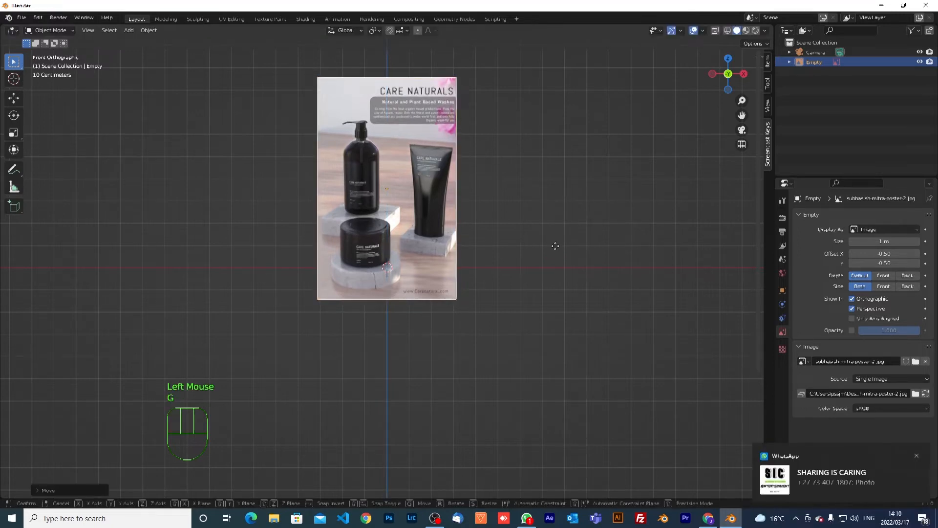
key("x")
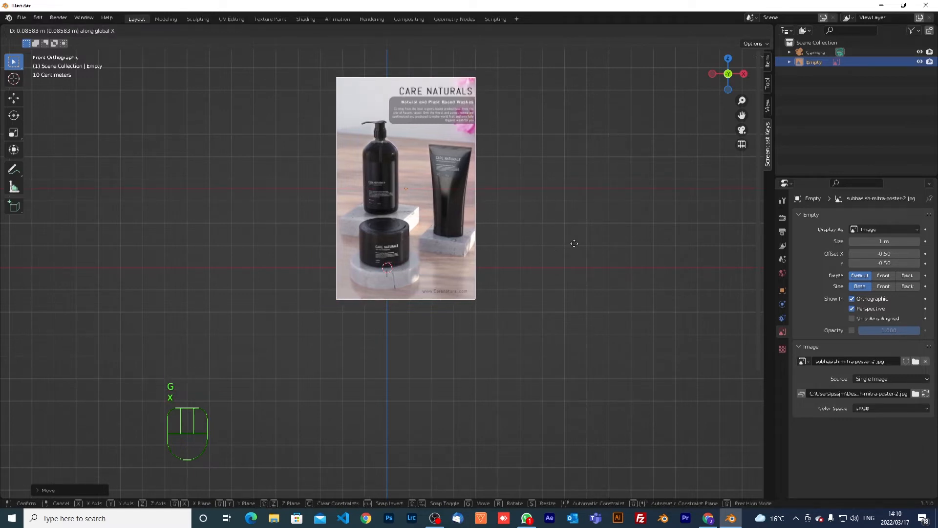
left_click(575, 246)
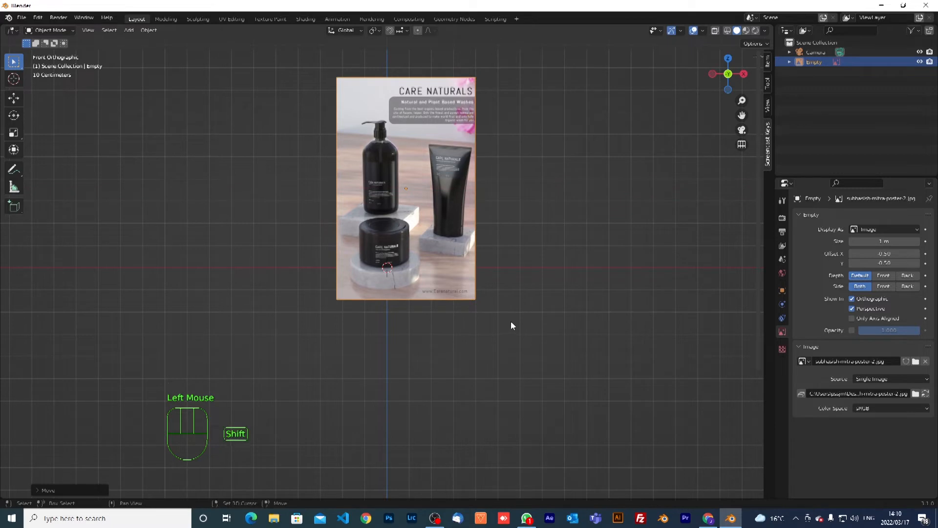
- Add a mesh circle at the origin by the jar's base and scale it down to about one tenth of its size
key("shift+a")
mouse_move(511, 321)
mouse_move(499, 224)
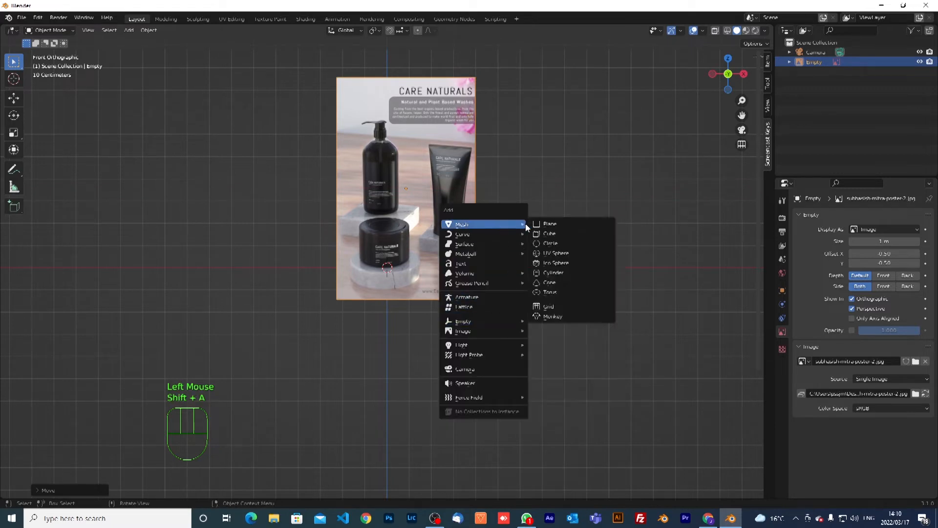
left_click(547, 244)
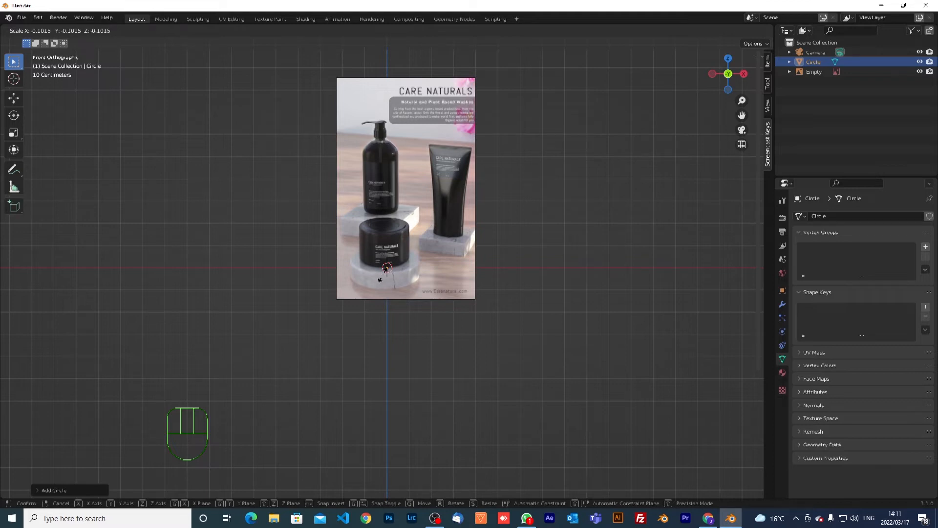
left_click(382, 279)
left_click(382, 279)
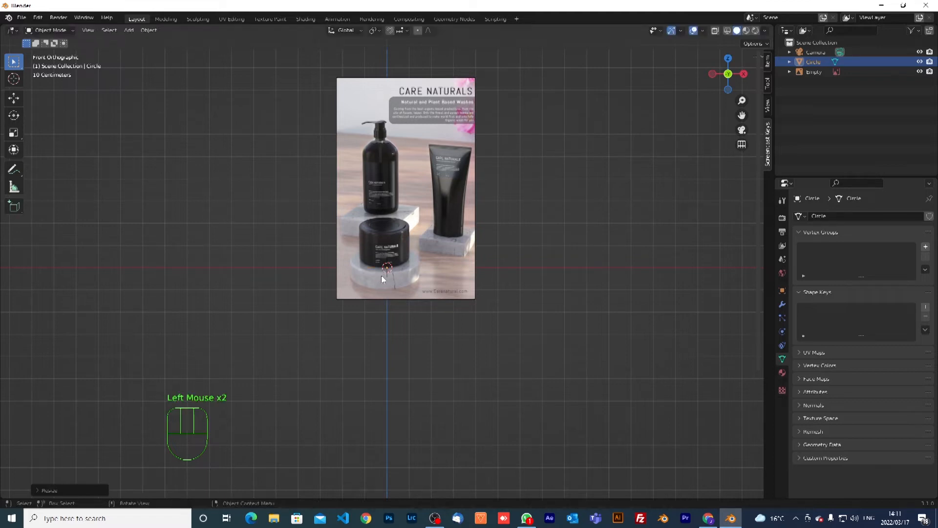
- Shift the poster image about 0.013 m along the X axis to centre the jar on the vertical axis
left_click(39, 488)
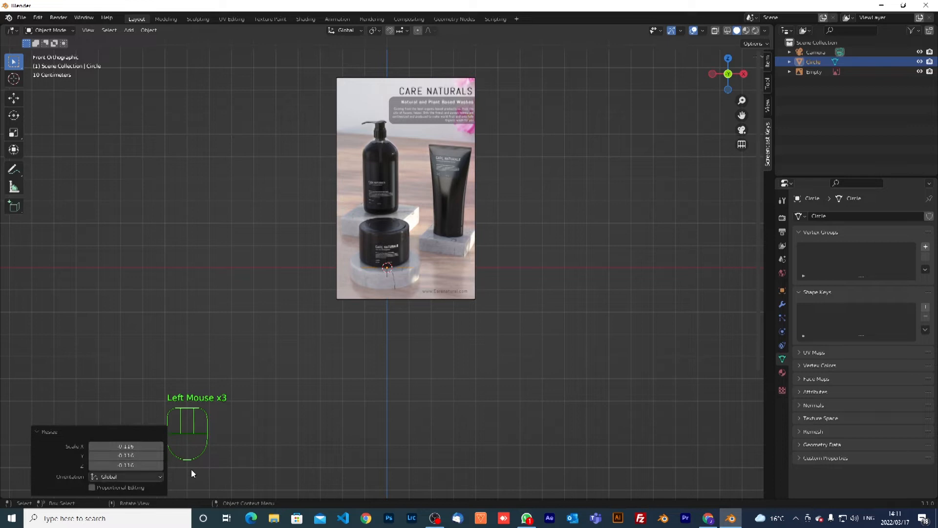
key("Tab")
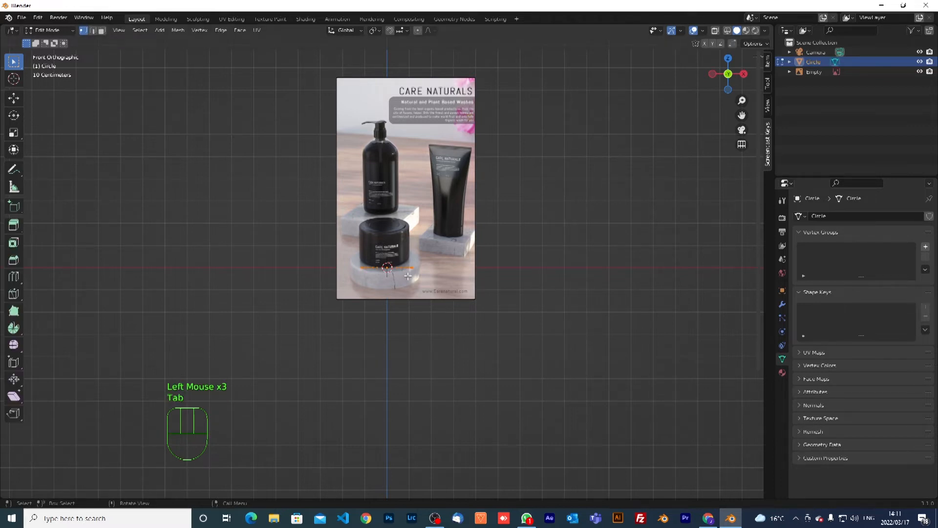
scroll(408, 276, "up", 3)
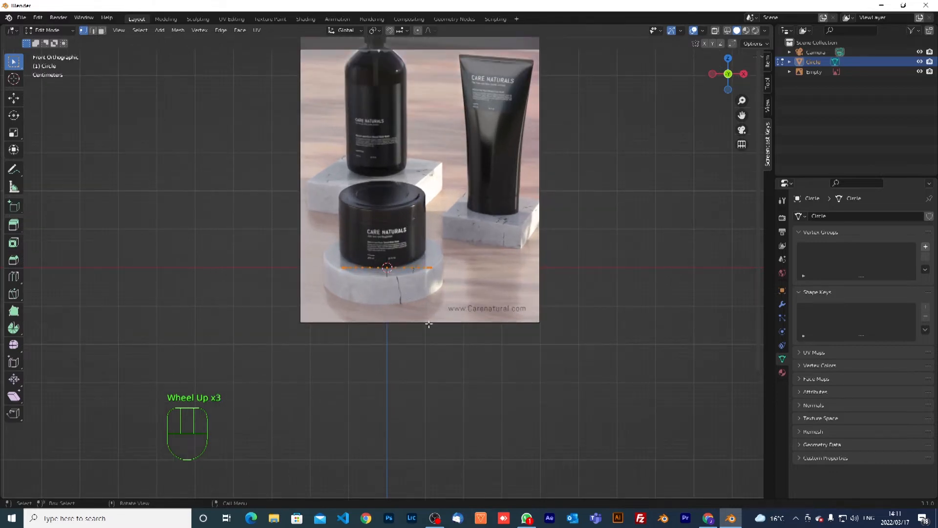
key("Tab")
left_click(423, 282)
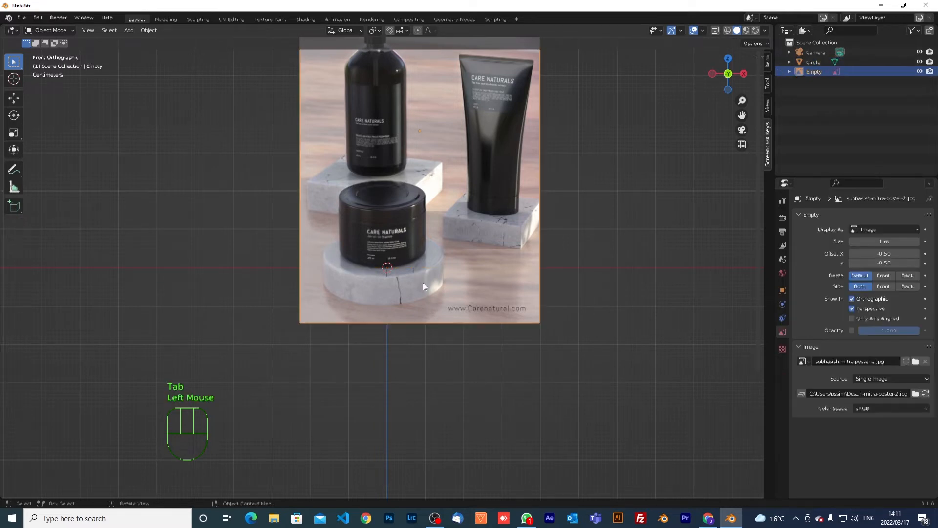
key("g")
key("x")
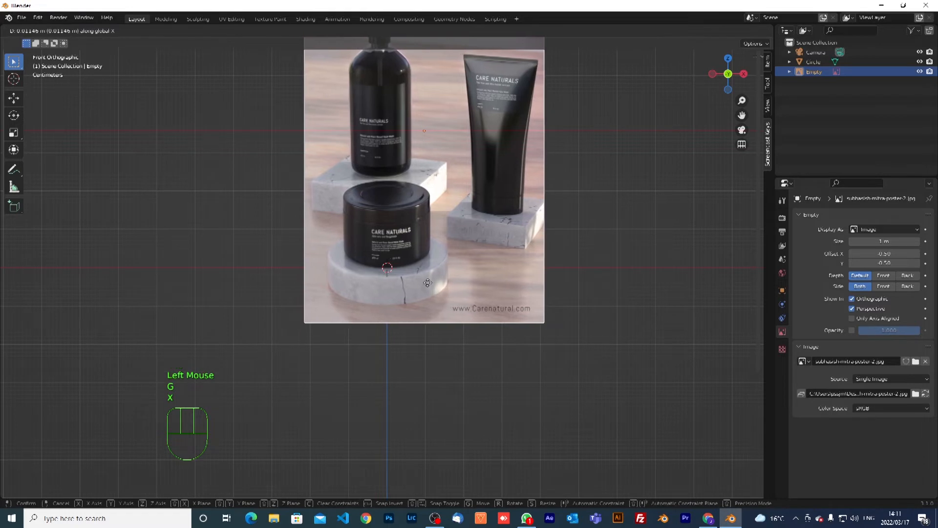
left_click(427, 283)
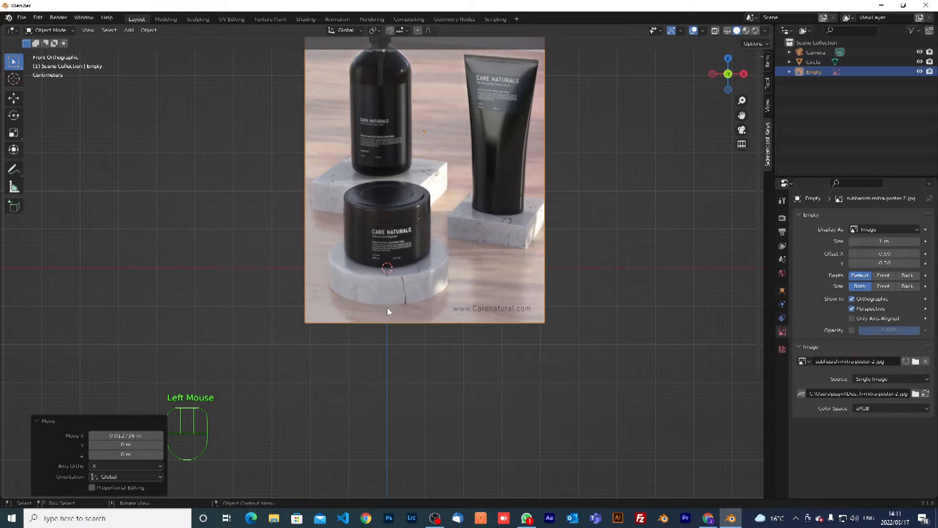
- Subdivide all edges of the mesh circle once in Edit Mode
left_click(412, 270)
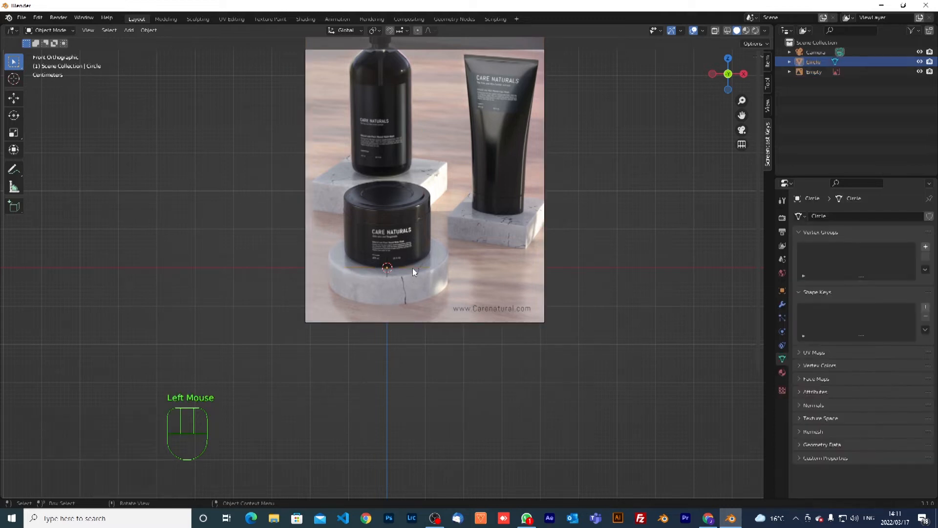
key("Tab")
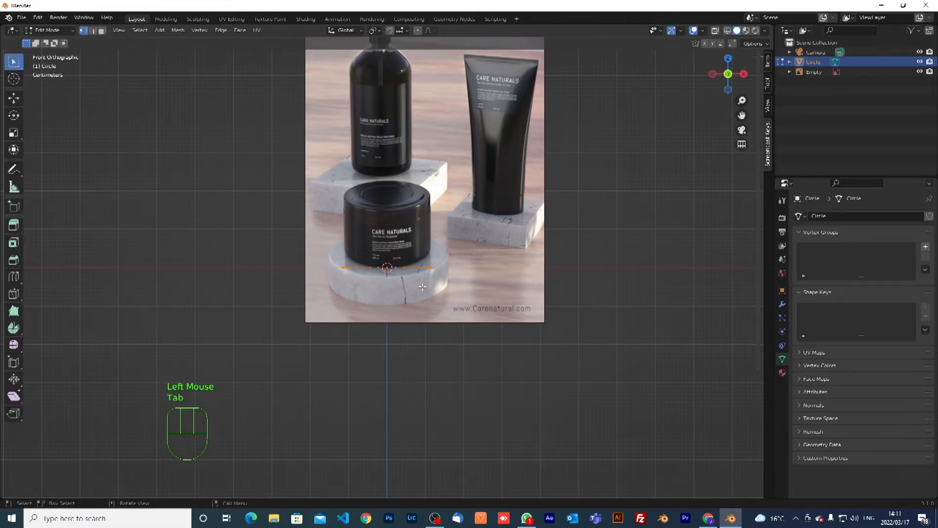
scroll(422, 287, "up", 4)
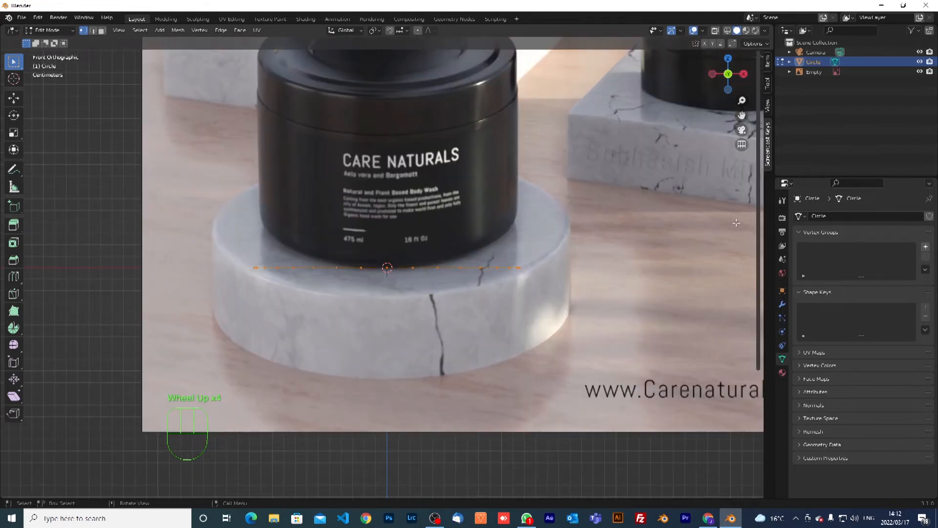
left_click_drag(759, 105, 715, 103)
right_click(724, 172)
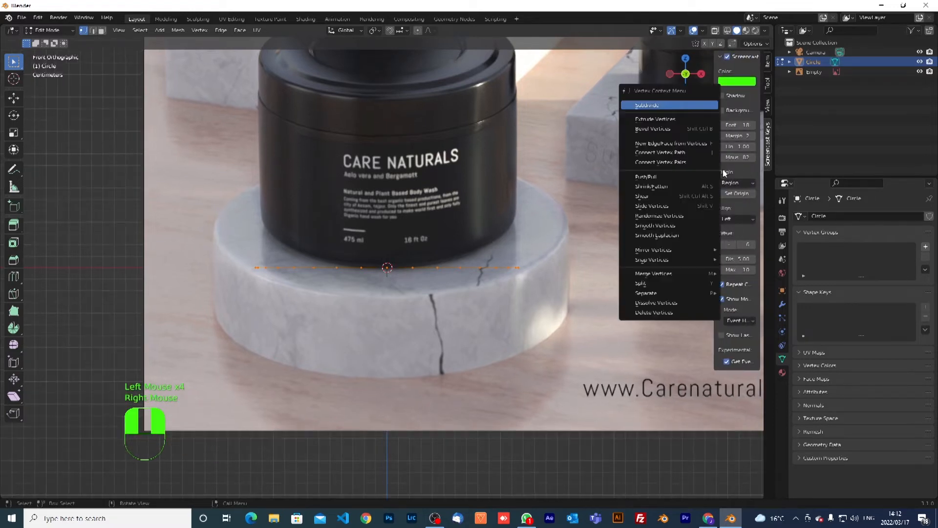
key("Return")
left_click_drag(713, 244, 671, 246)
left_click(683, 245)
left_click(650, 297)
left_click_drag(660, 127, 752, 147)
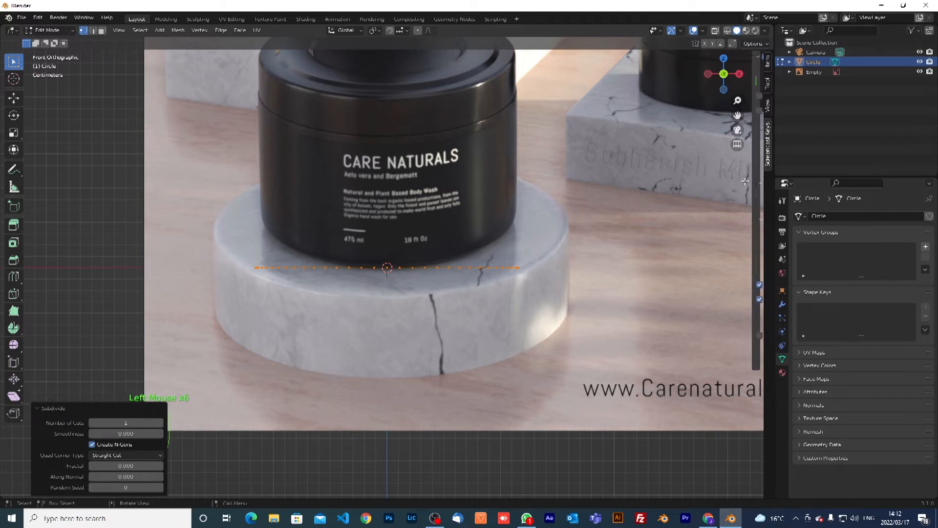
- Extrude the whole circle upward about 0.015 m along the Z axis
left_click(379, 248)
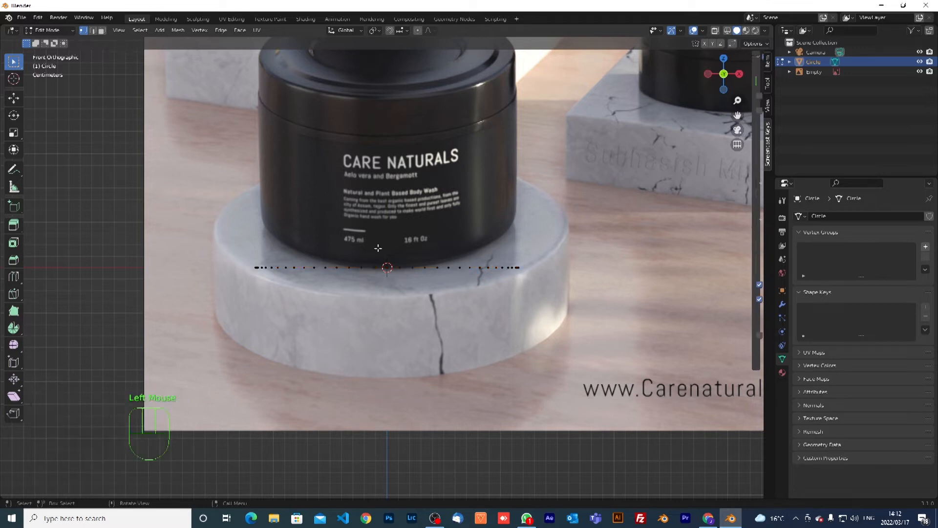
double_click(191, 253)
key("e")
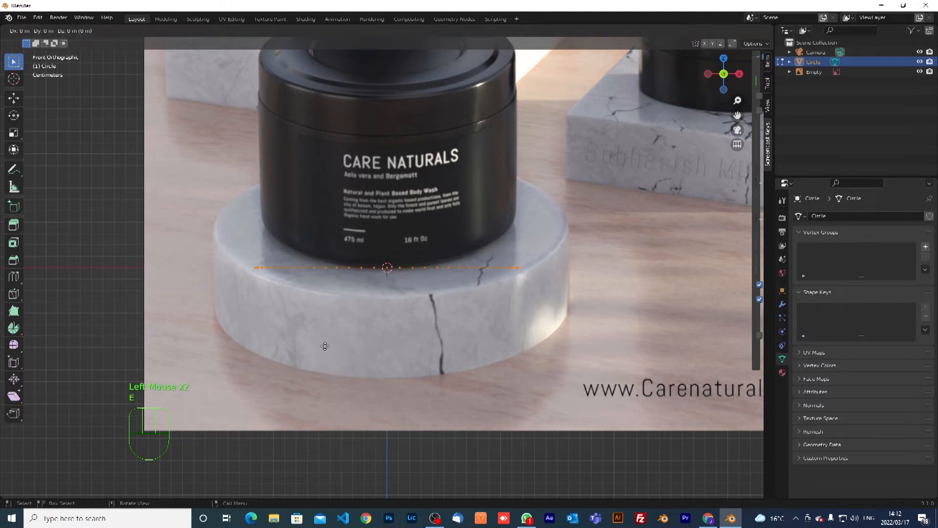
key("z")
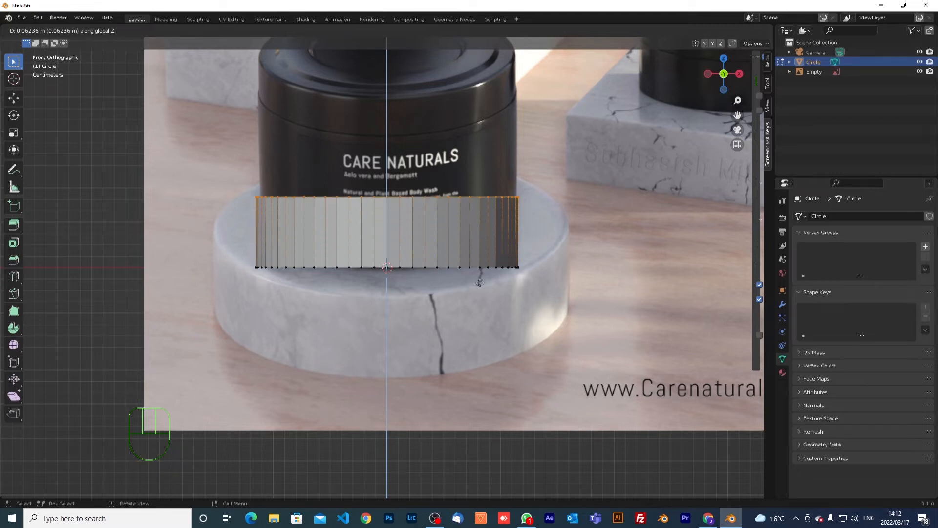
left_click(482, 329)
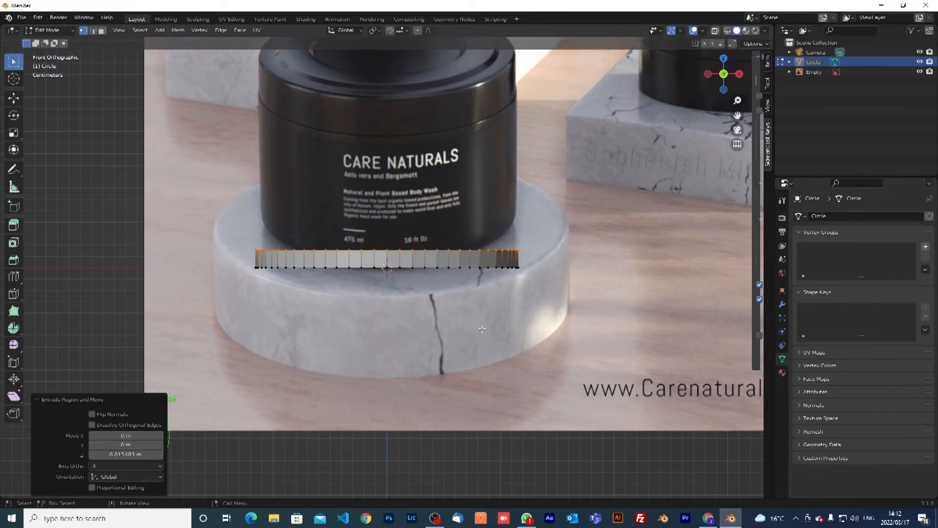
- Scale the band's bottom edge loop inward to about 0.96
left_click(466, 267, "alt")
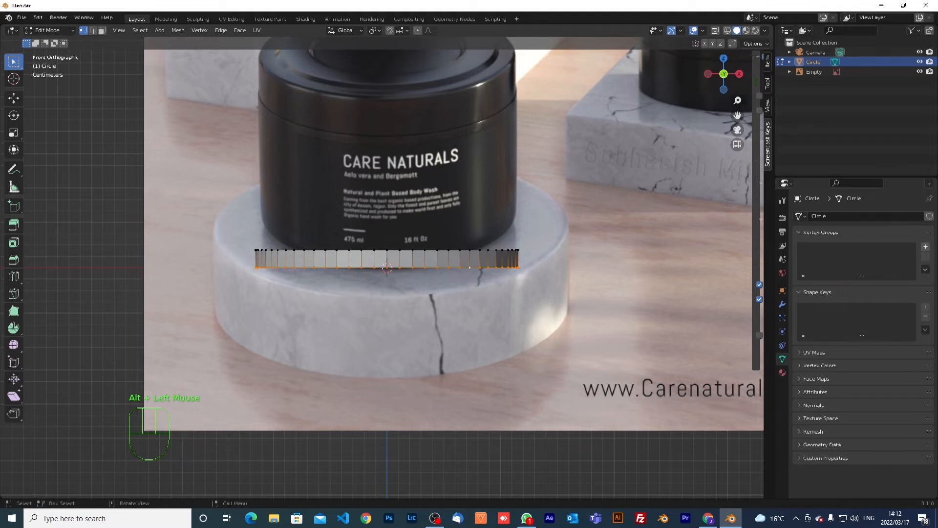
key("s")
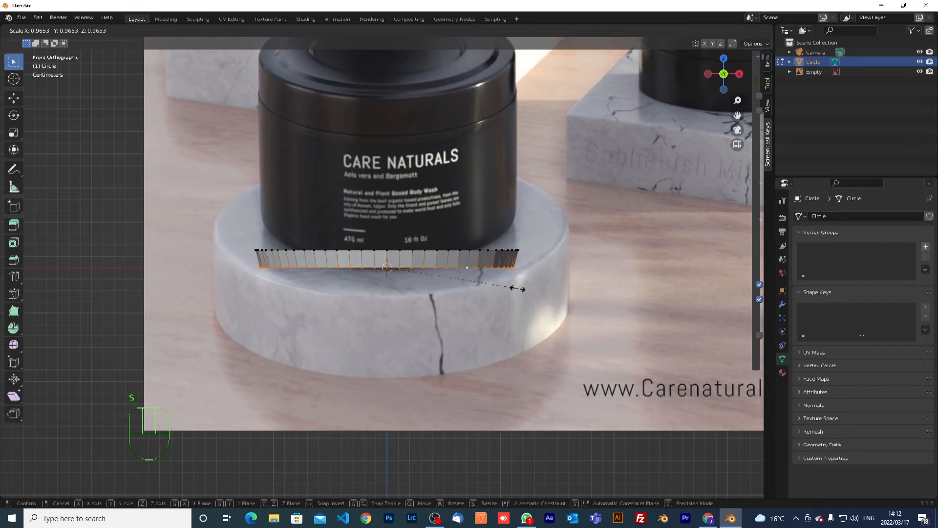
left_click(517, 288)
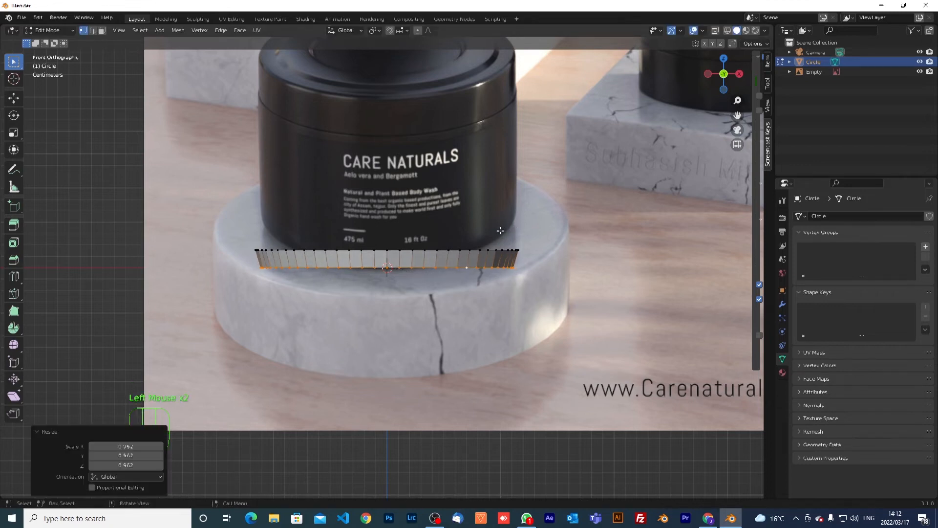
- Add one loop cut around the middle of the band and scale it out to about 1.009
key("ctrl+r")
left_click(497, 254)
key("s")
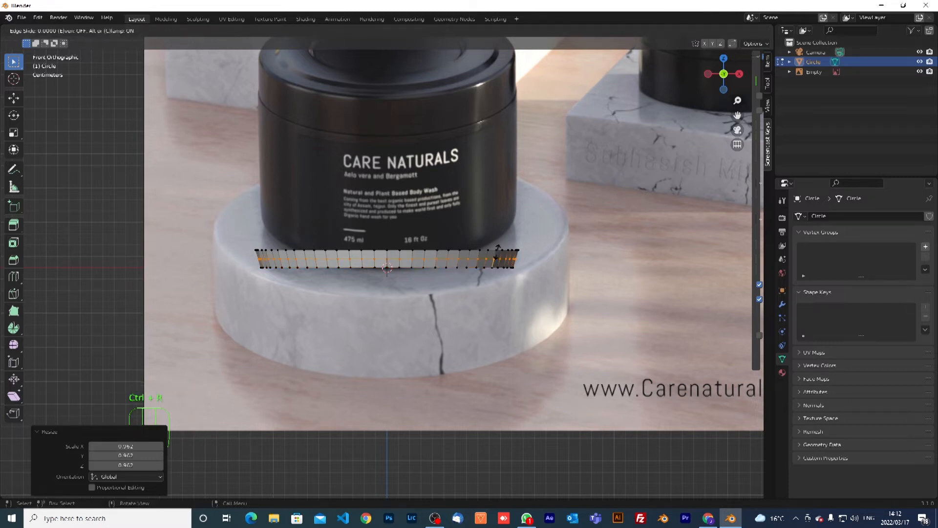
left_click(501, 256)
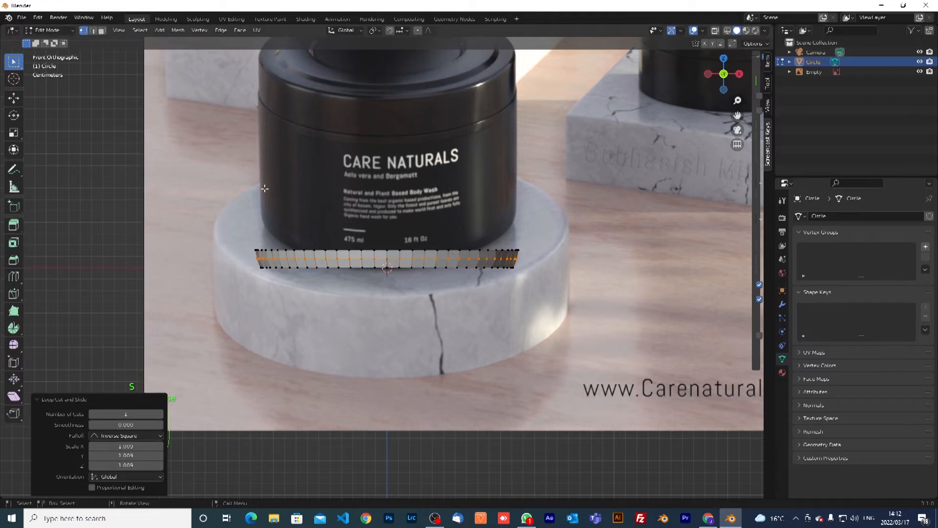
- Extrude the bottom edge loop inward twice, scaling to about 0.585 and 0.554, to form the jar's underside
left_click(299, 267)
left_click(299, 267, "alt")
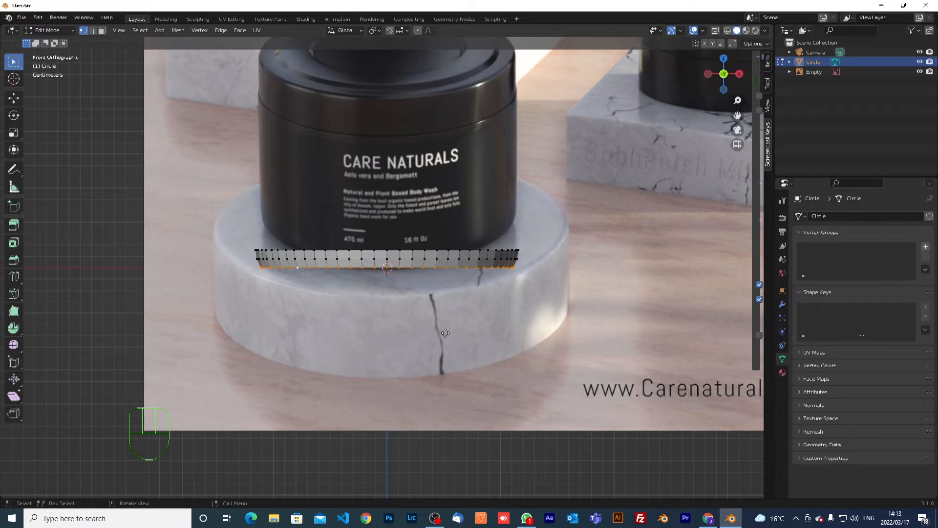
key("e")
key("s")
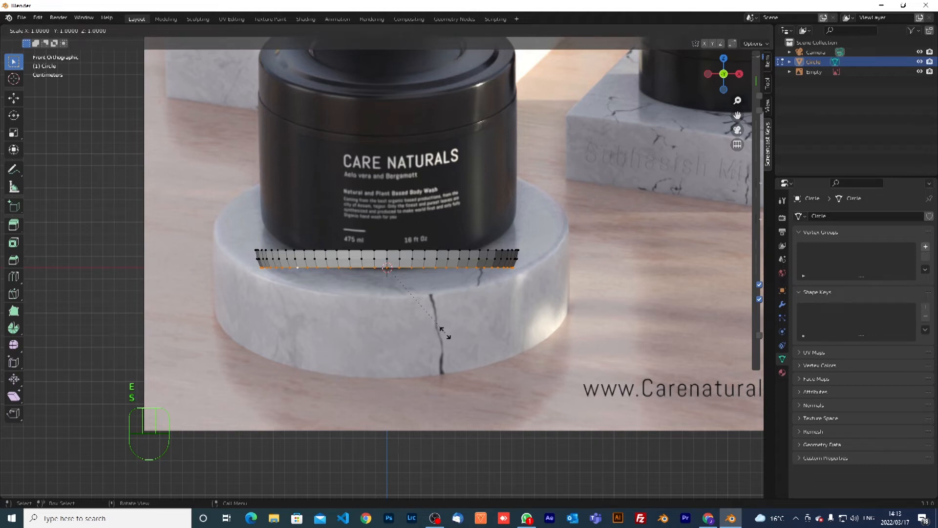
left_click(416, 308)
key("e")
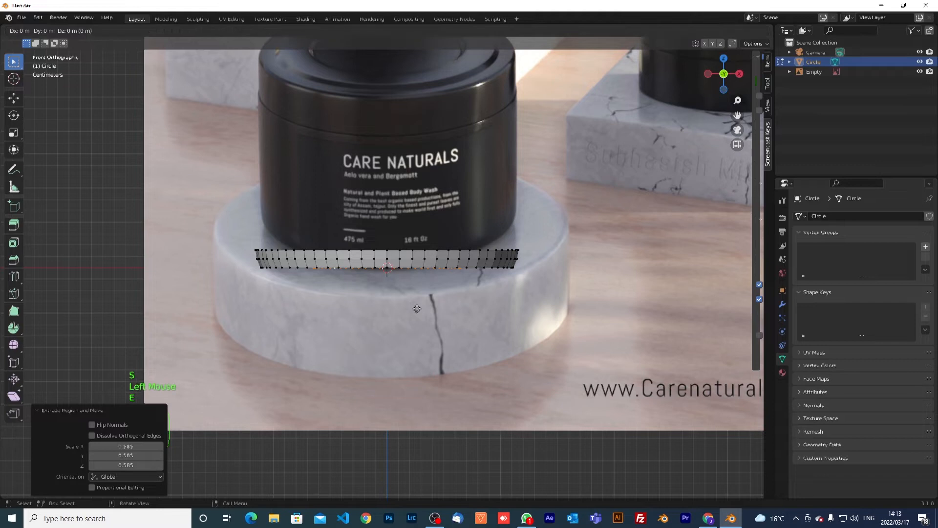
key("s")
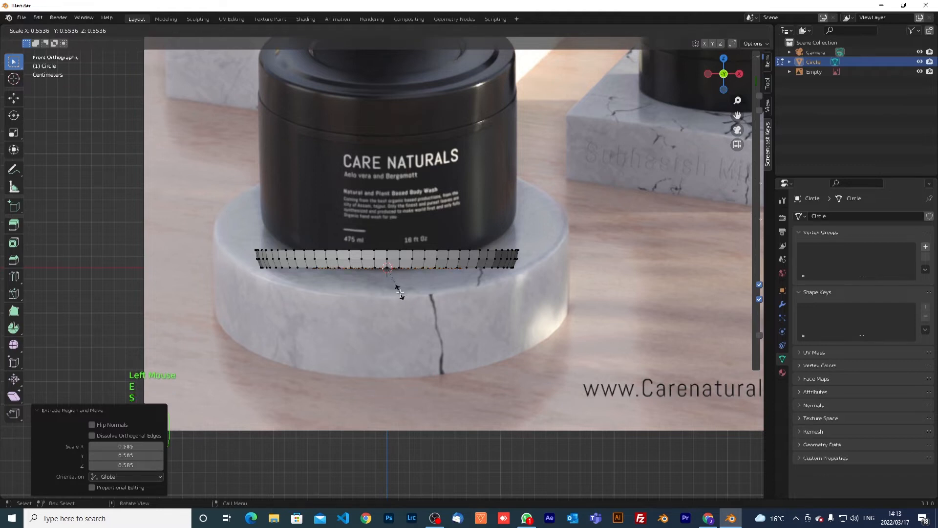
left_click(406, 292)
- Hide the poster reference image and view the circle mesh from an angle
middle_click_drag(407, 292, 414, 320)
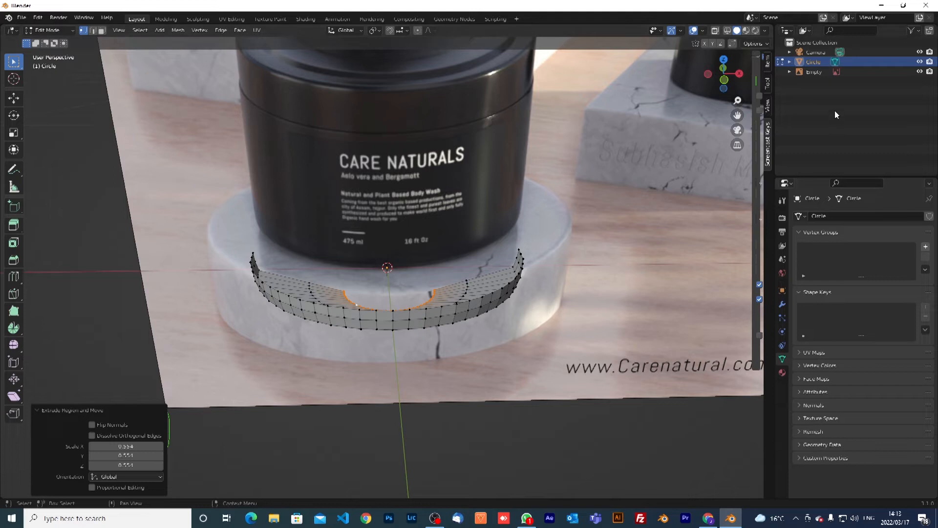
left_click(919, 62)
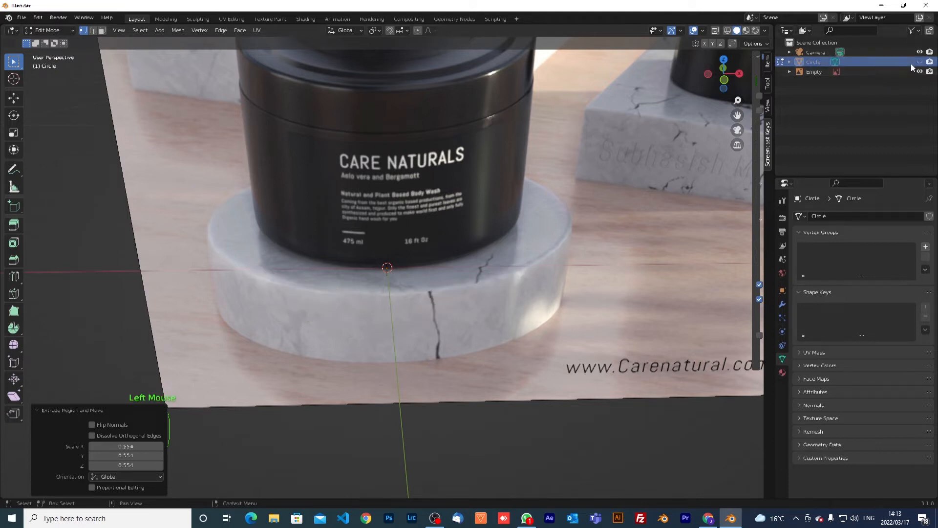
left_click(919, 62)
left_click(920, 71)
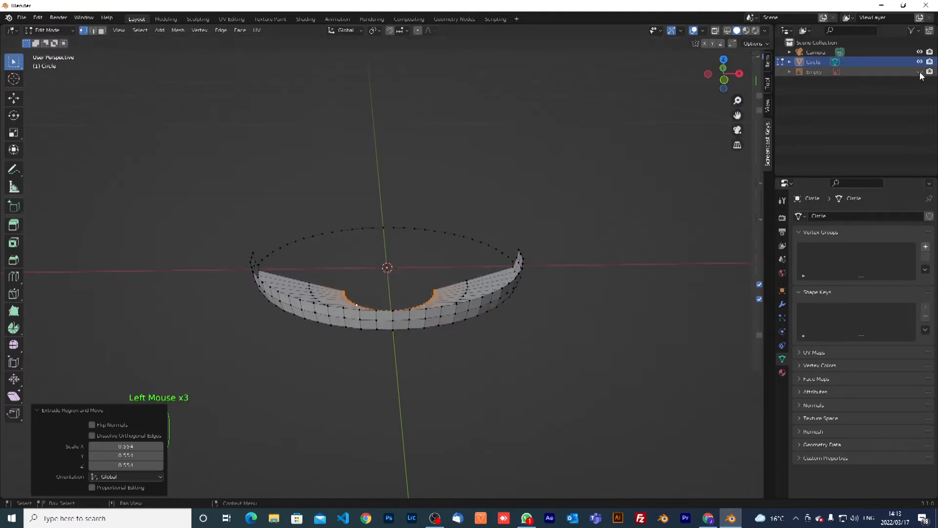
middle_click_drag(498, 313, 424, 327)
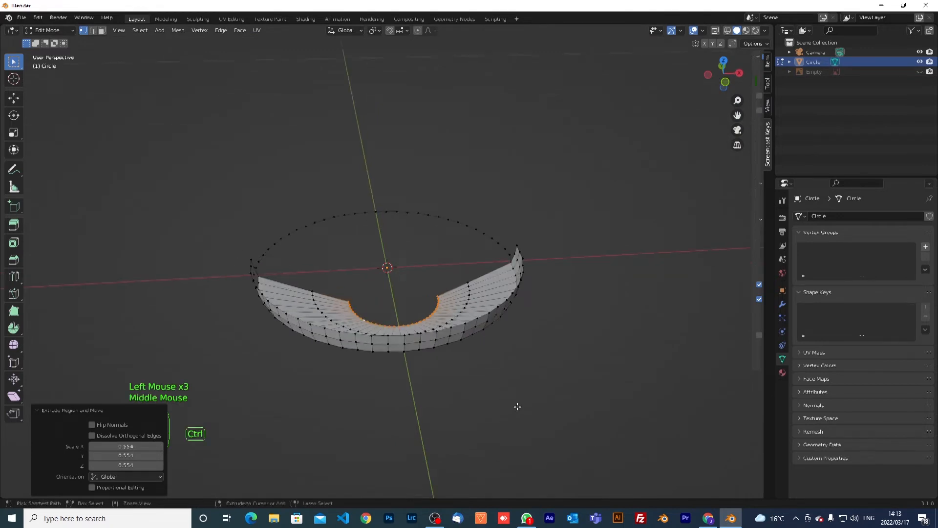
- Undo the inward extrusions, loop cut, scaling and upward extrusion back to the subdivided circle, with all its vertices selected
key("ctrl+z")
key("ctrl+z")
key("ctrl+z")
key("ctrl+z")
key("ctrl+z")
key("ctrl+z")
key("ctrl+z")
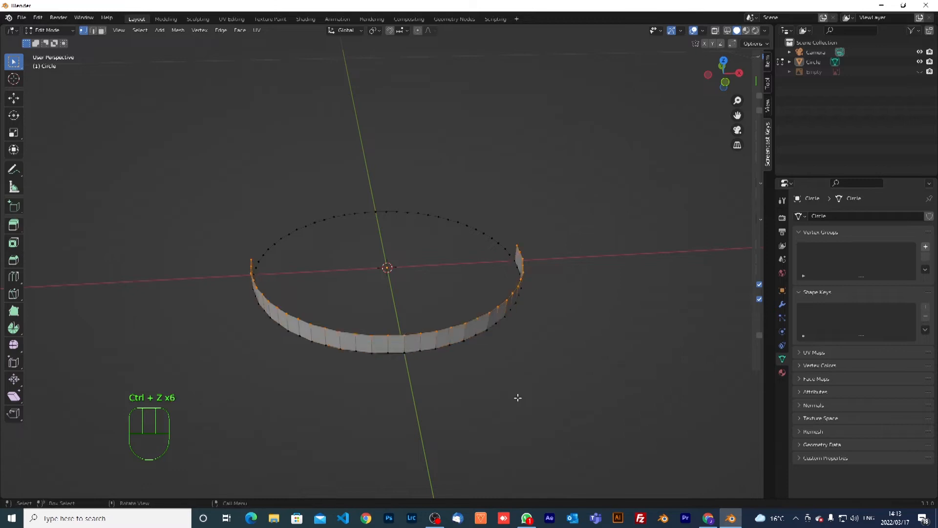
key("a")
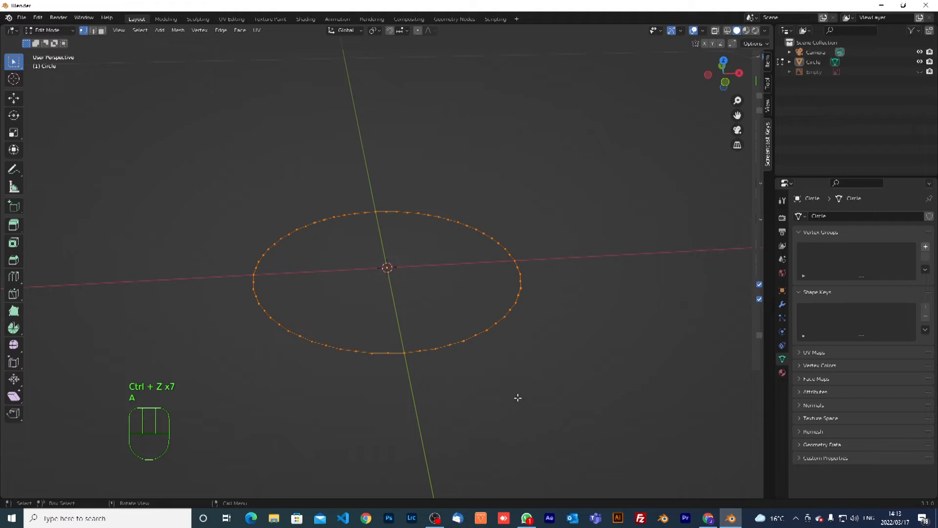
- Show the poster reference image again and return to the front orthographic view near the jar's base
left_click(922, 72)
left_click(920, 72)
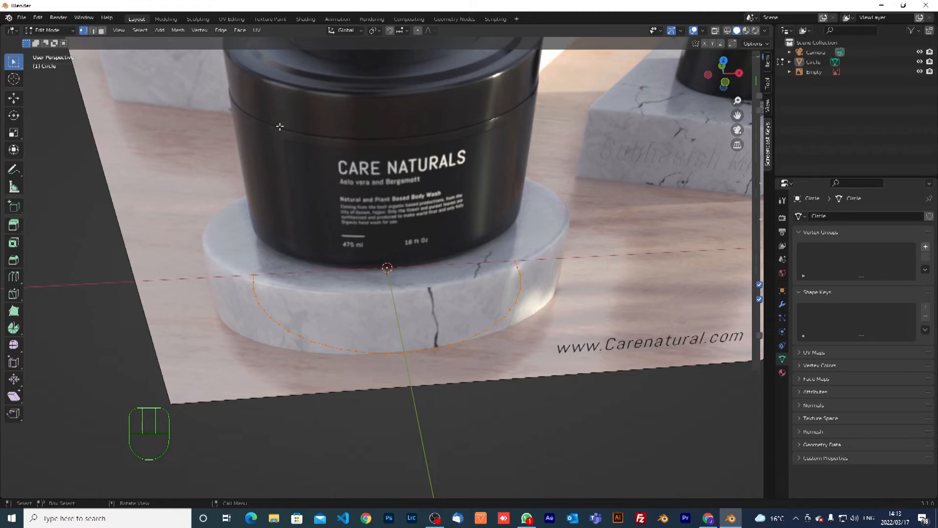
middle_click_drag(573, 277, 510, 272)
scroll(510, 272, "up", 1)
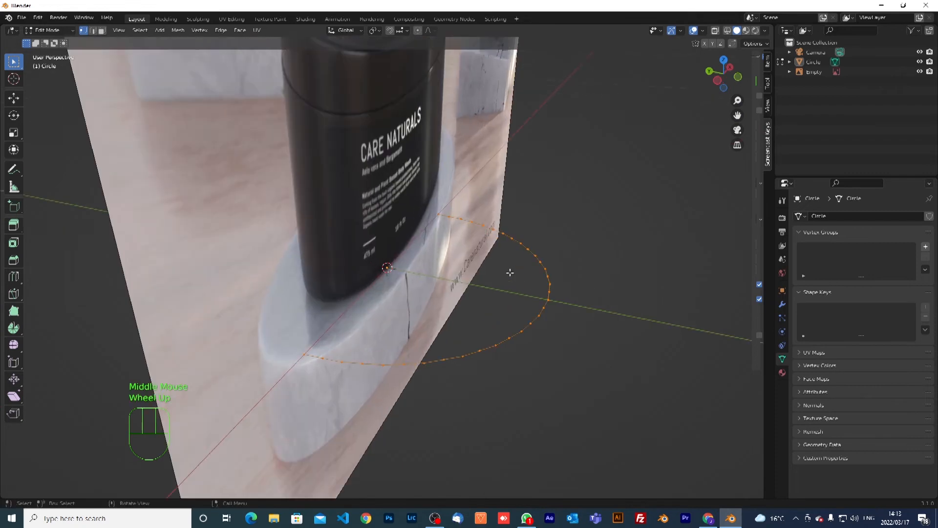
key("KP_1")
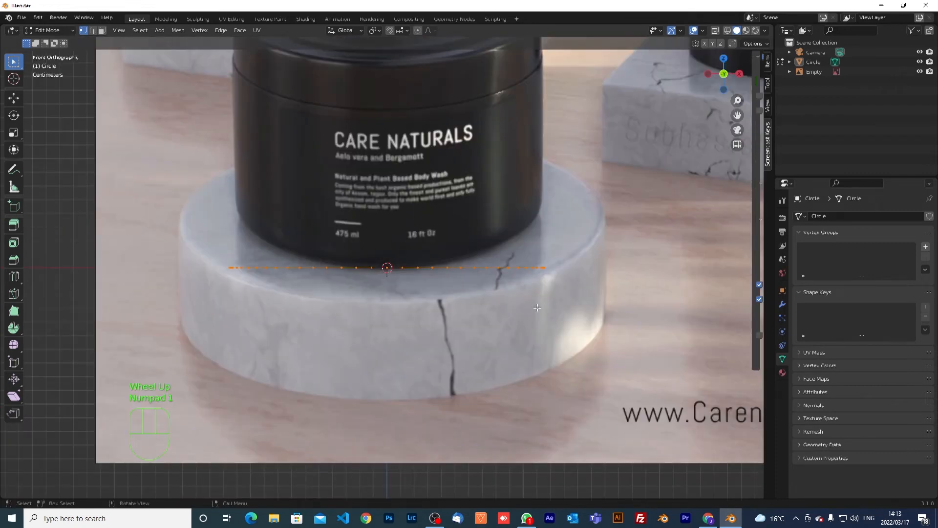
- Extrude the circle up about 0.006 m, scale its upper loop to about 1.019, and extrude it up another 0.0079 m
key("e")
key("z")
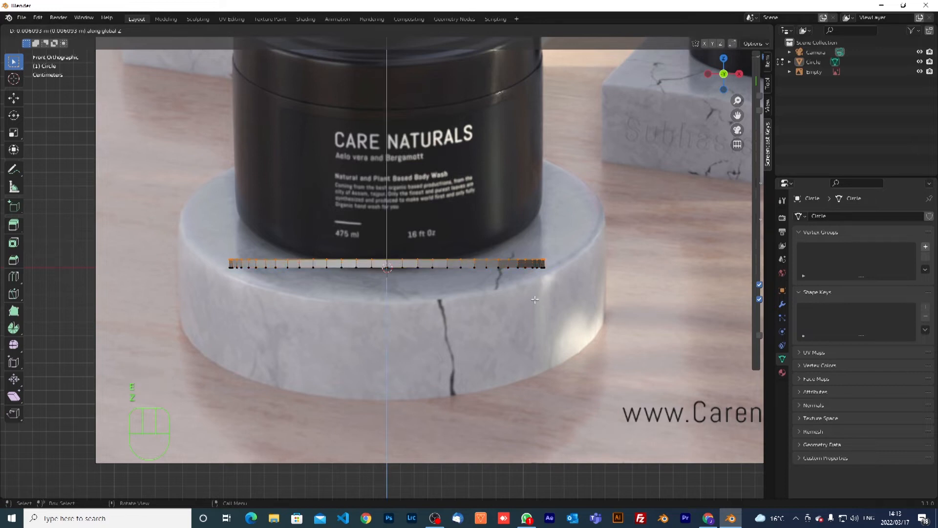
left_click(534, 300)
key("s")
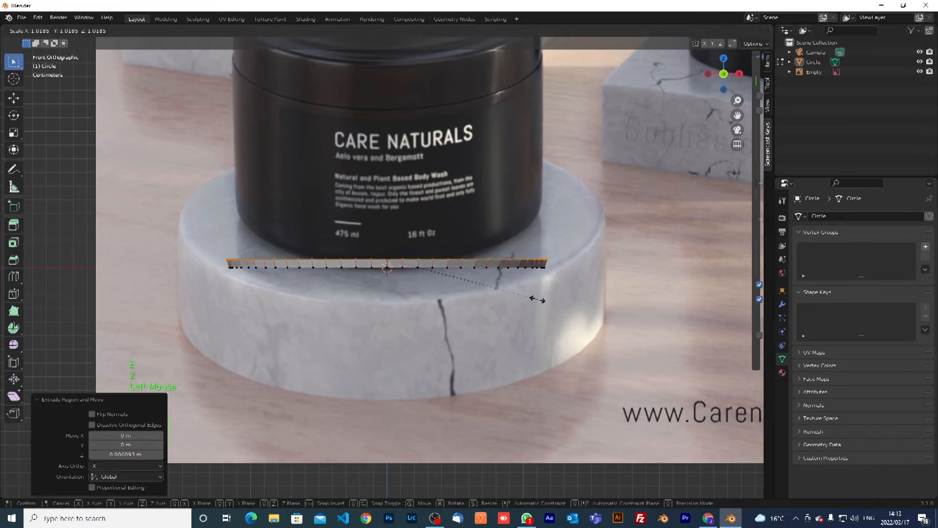
left_click(537, 299)
key("e")
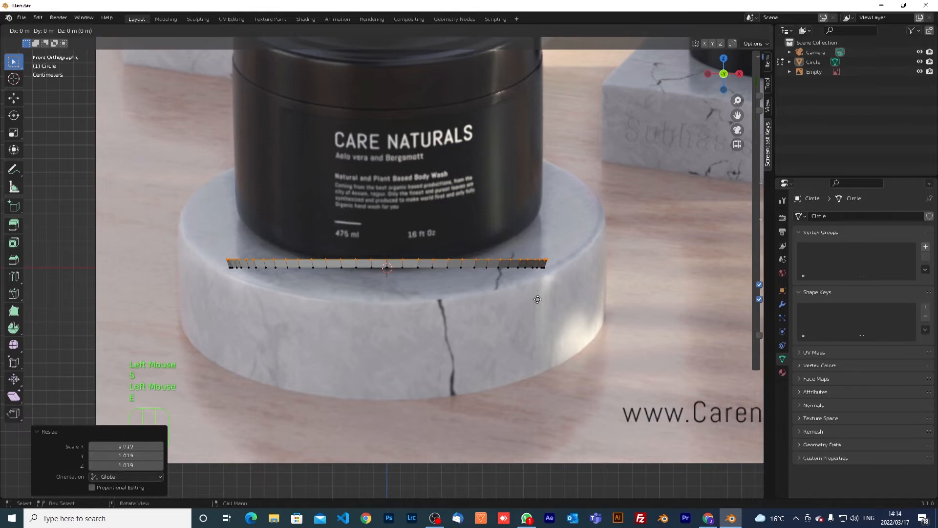
key("z")
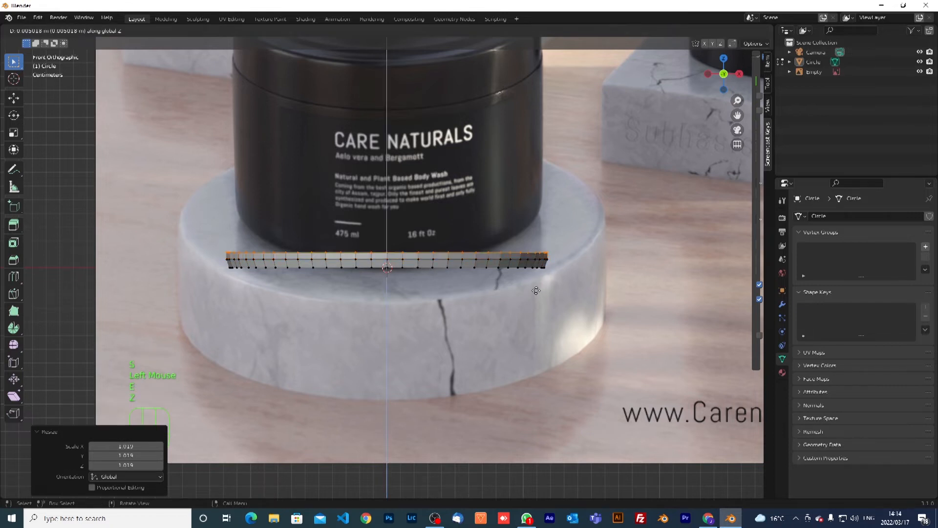
left_click(535, 288)
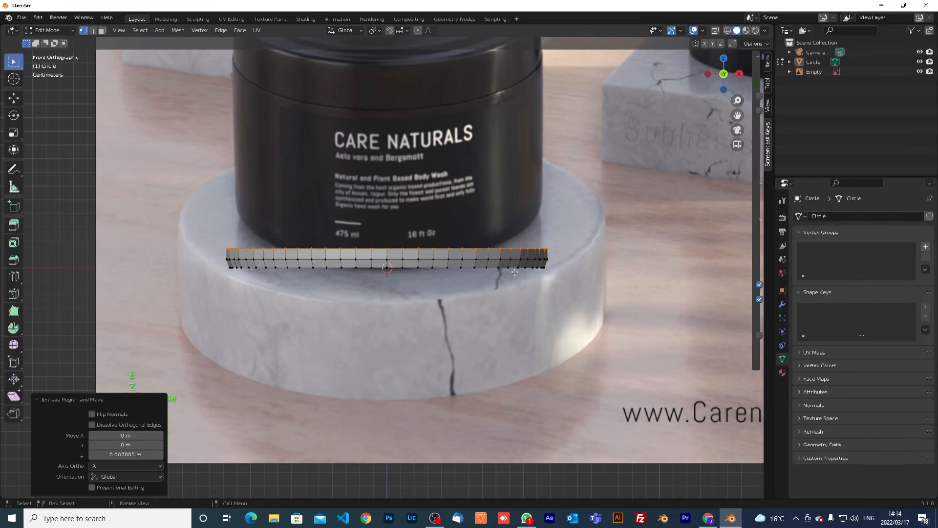
scroll(510, 268, "up", 2)
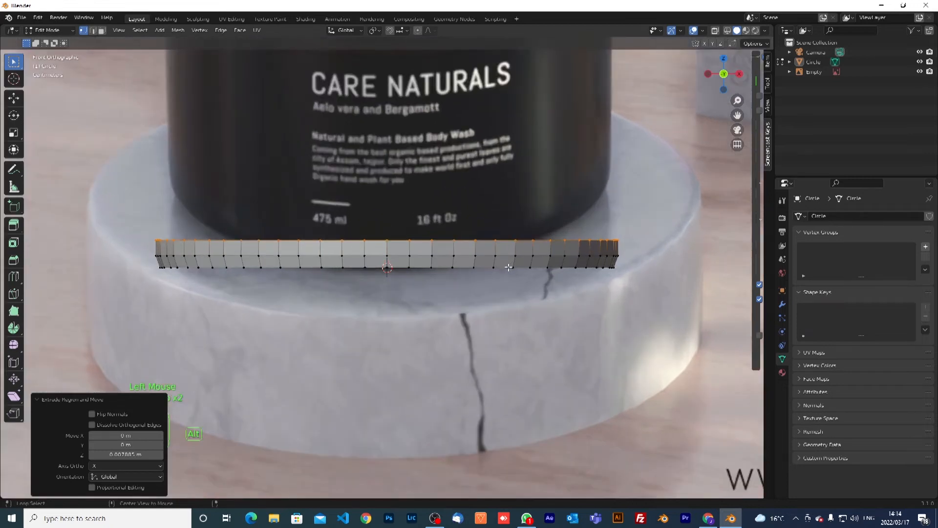
- Add a loop cut around the lowest band of the jar base and scale that loop slightly outward to round the edge
key("ctrl+r")
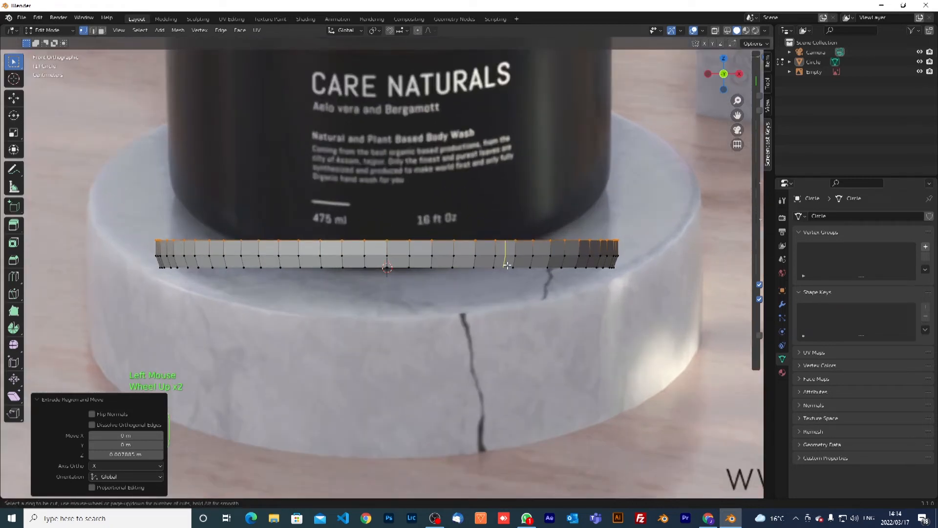
left_click(495, 263)
left_click(495, 263)
left_click(495, 263)
key("s")
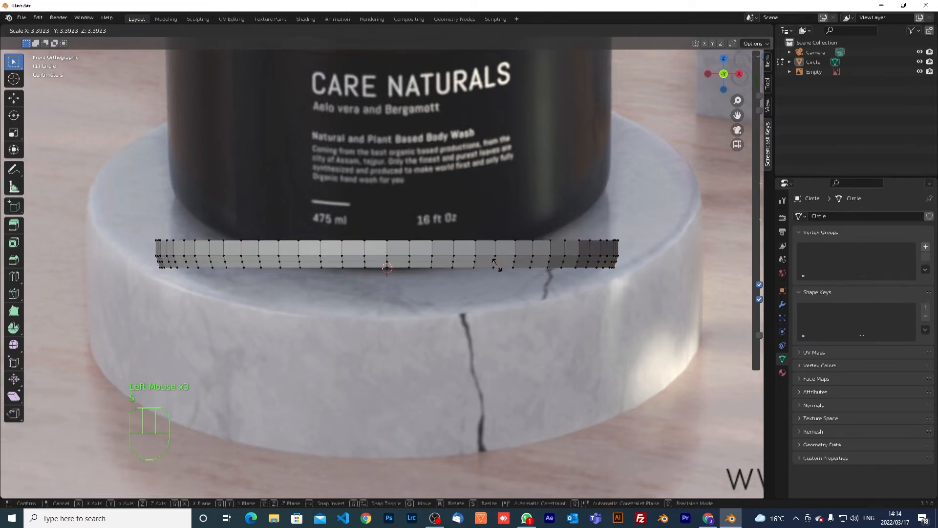
left_click(491, 261)
left_click(492, 261, "alt")
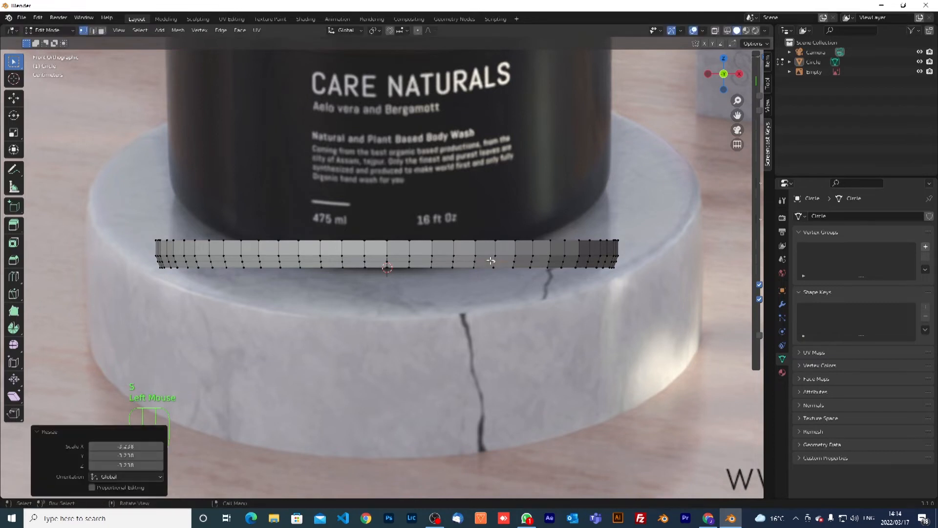
key("s")
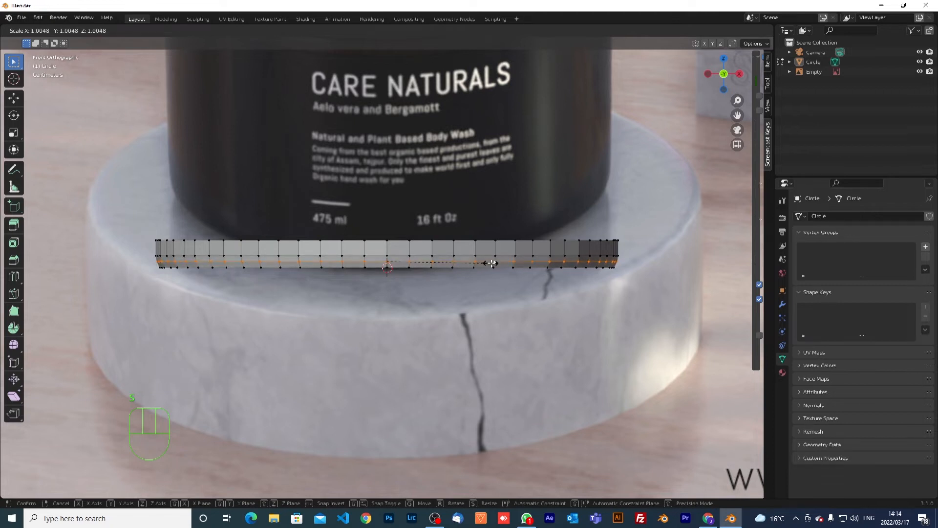
left_click(489, 262)
- Extrude the bottom edge loop about 0.0017 m up inside the base, and extrude it inward at a scale of about 0.835
left_click(449, 267, "alt")
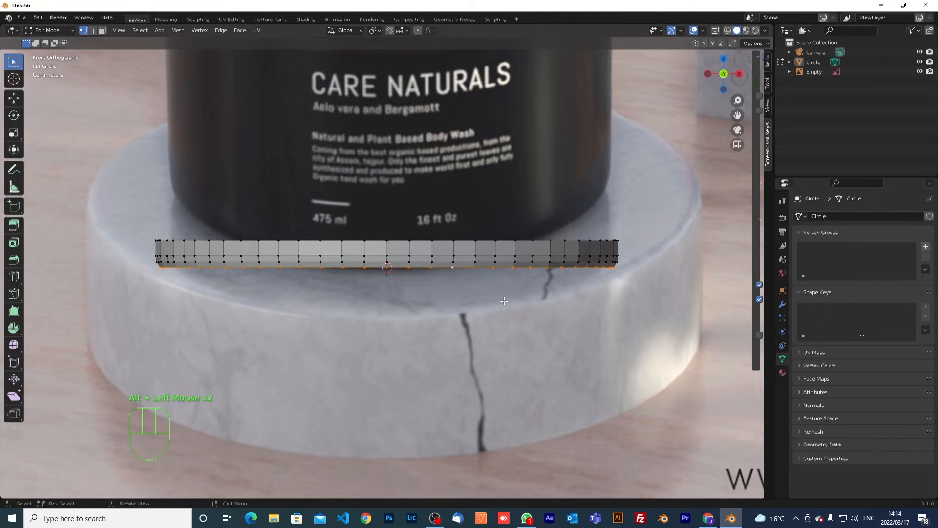
key("e")
key("z")
left_click(492, 292)
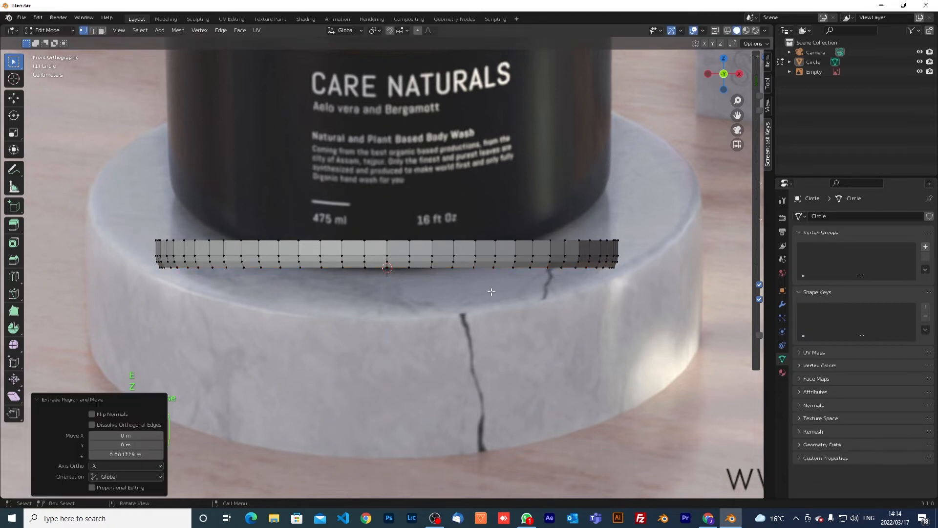
key("e")
key("s")
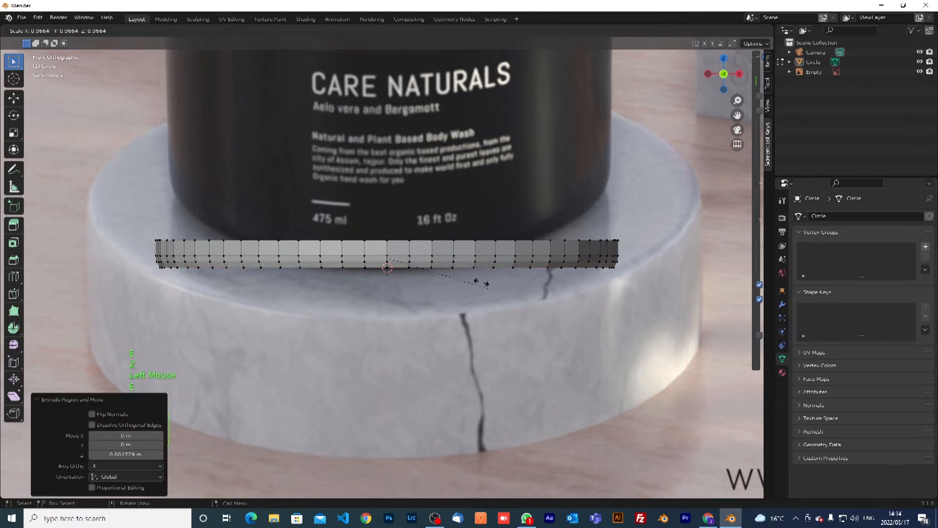
left_click(479, 279)
- With the reference image hidden, extrude the underside's inner loop inward at a scale of about 0.664 and fill the opening with a face
middle_click_drag(491, 315, 491, 316)
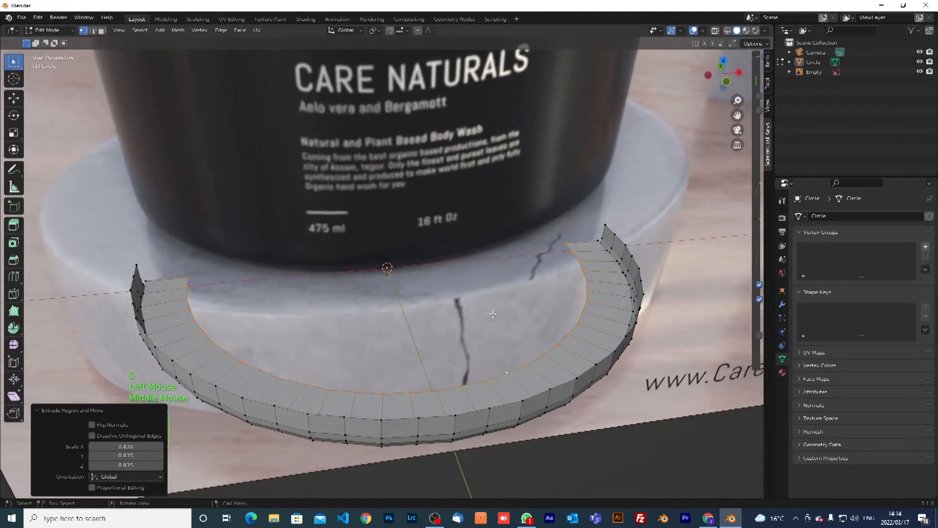
left_click(919, 71)
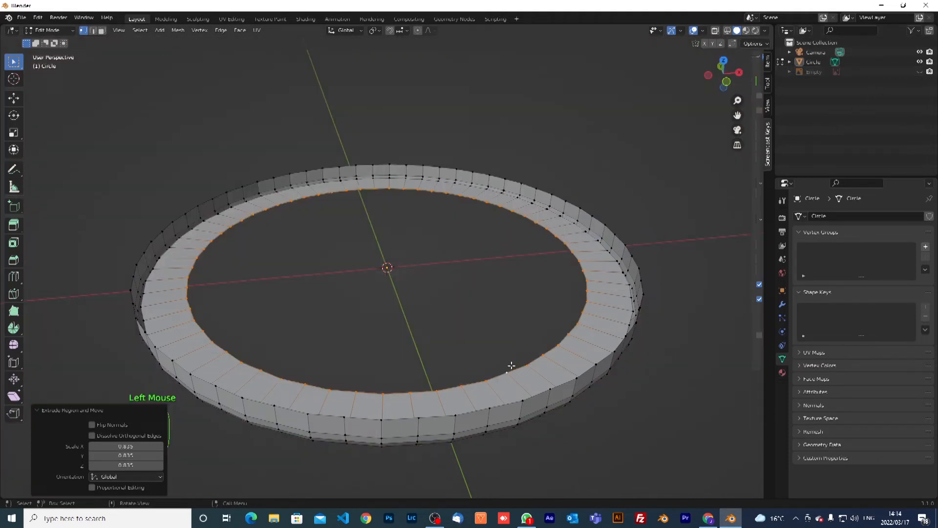
key("e")
key("s")
left_click(469, 331)
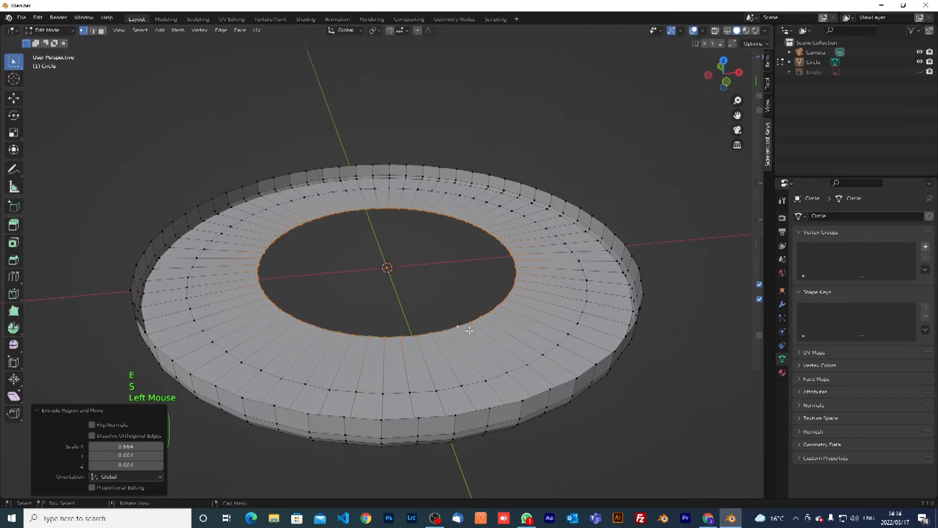
key("f")
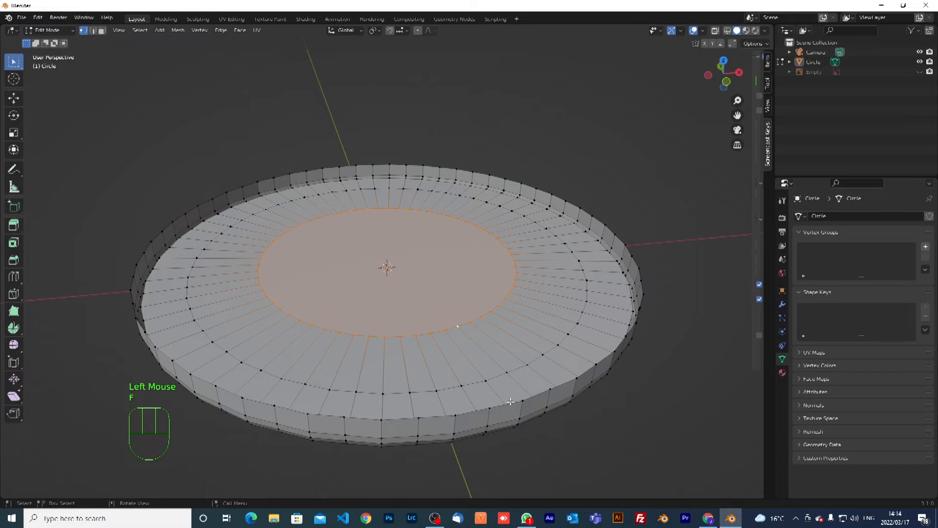
- Show the reference image again and, in front view, raise the jar's top edge loop about 0.1006 m along Z
key("KP_1")
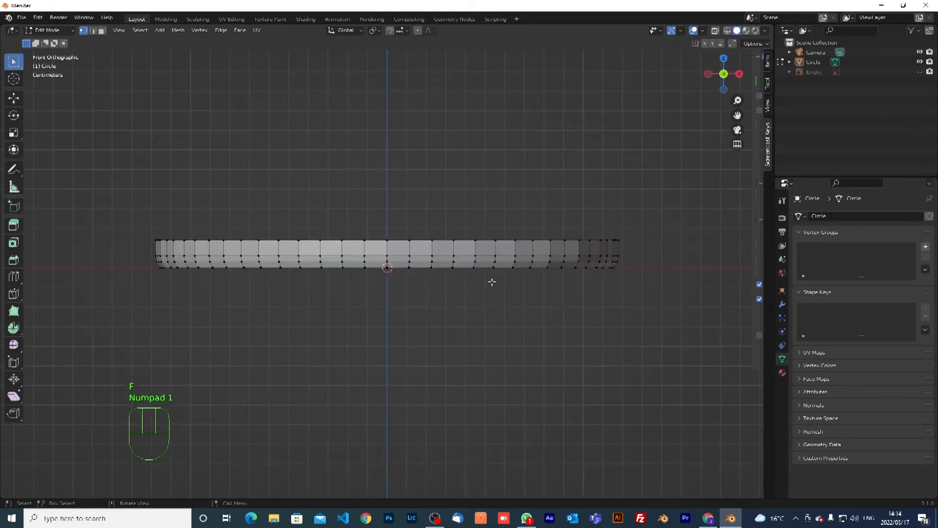
left_click(468, 242, "alt")
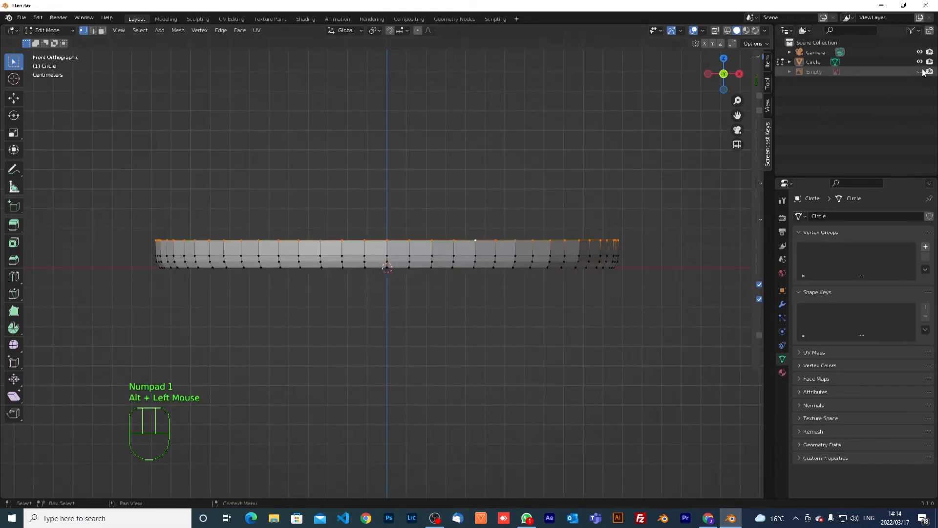
left_click(920, 71)
scroll(576, 239, "down", 2)
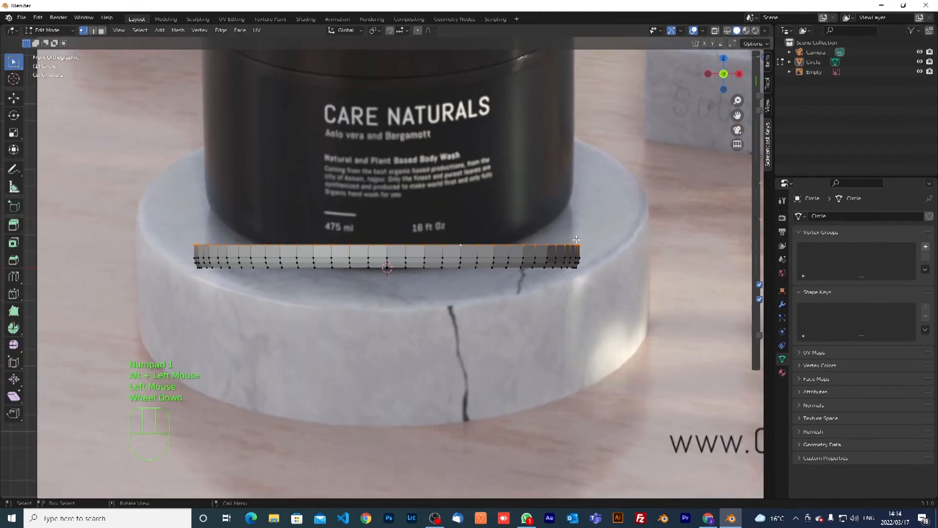
scroll(577, 239, "down", 1)
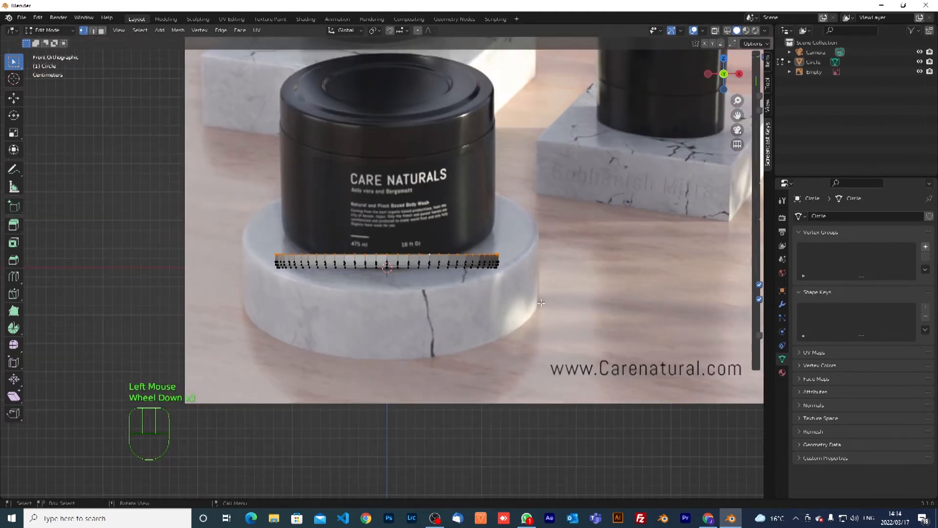
key("g")
key("z")
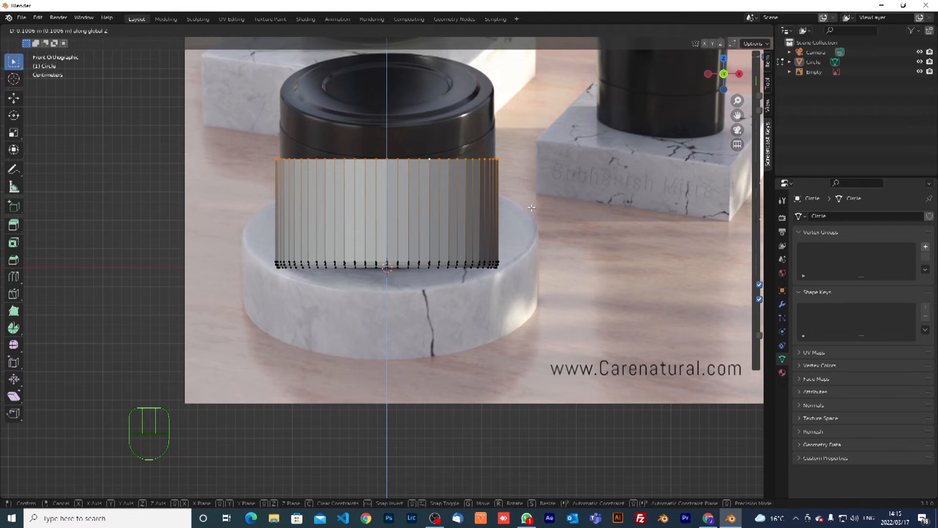
left_click(533, 212)
- Switch to Object Mode and add a Solidify modifier to the jar body
middle_click_drag(432, 250, 432, 284)
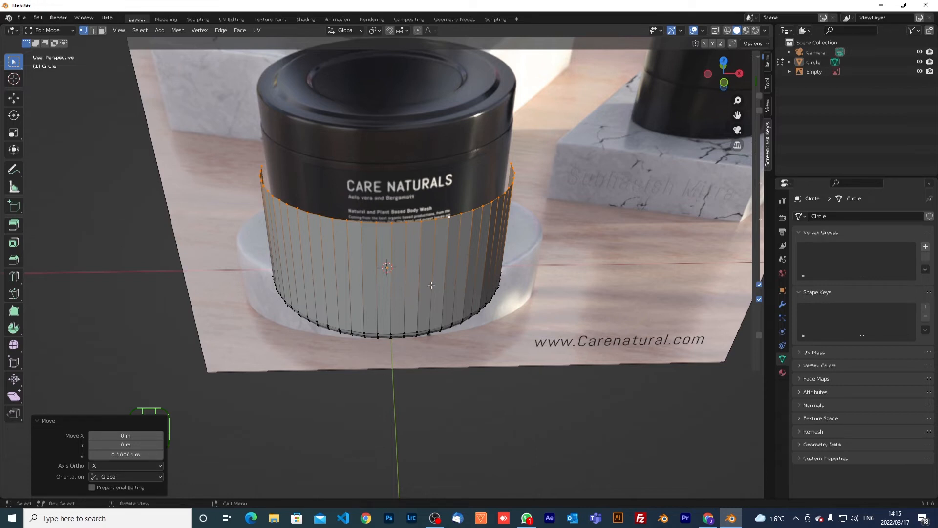
key("Tab")
left_click(452, 272)
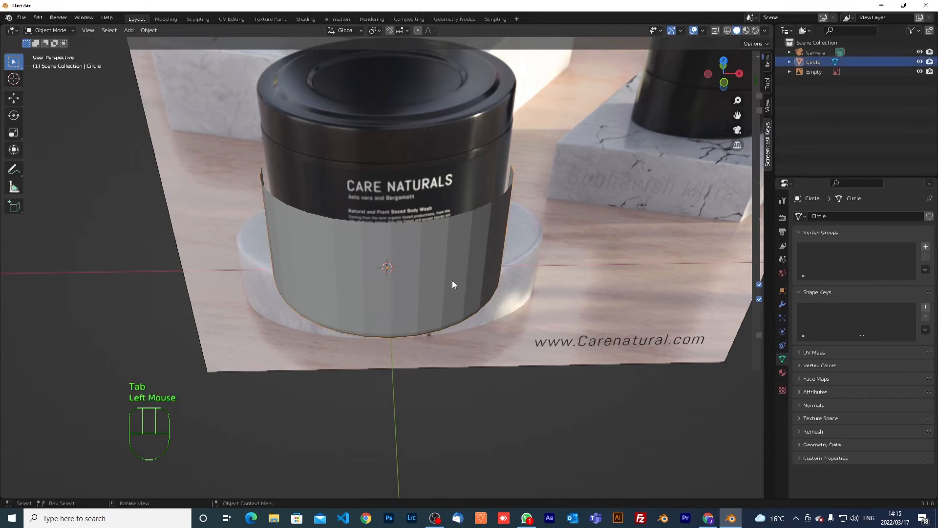
double_click(782, 305)
left_click(834, 216)
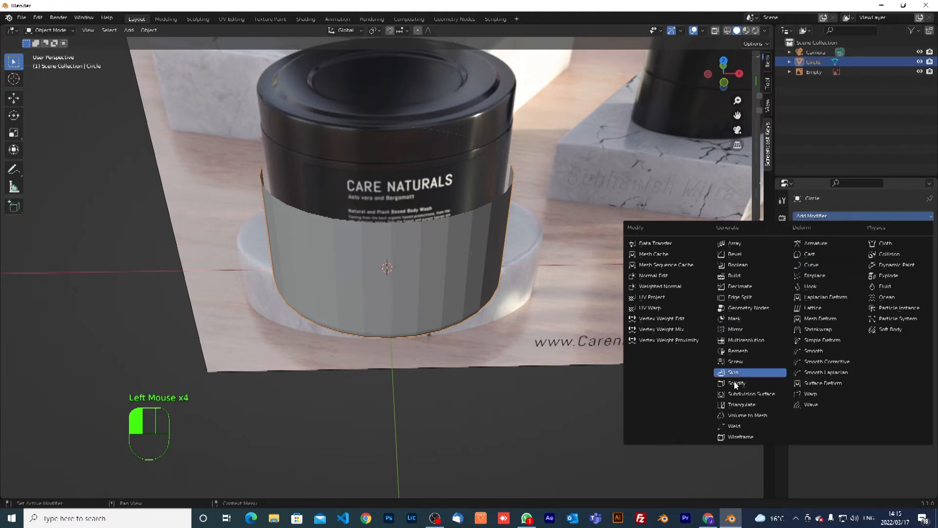
left_click(736, 384)
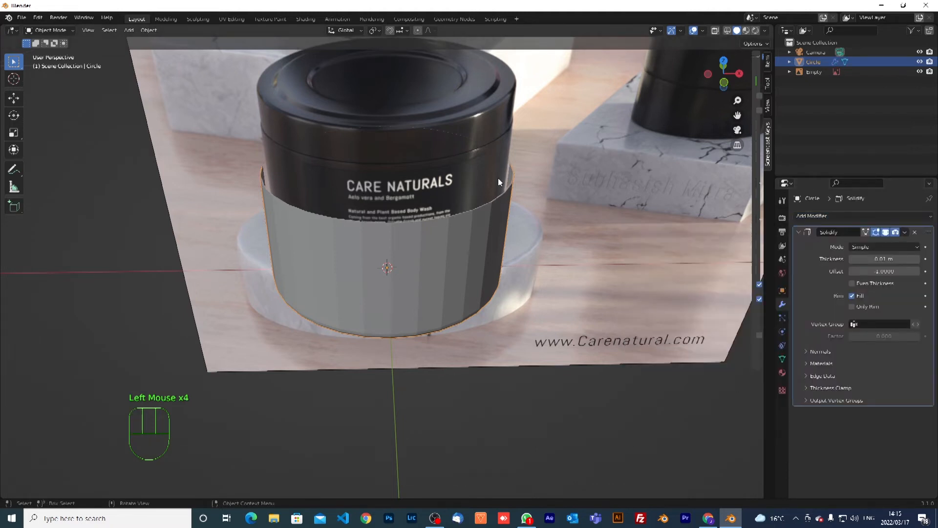
scroll(502, 215, "up", 2)
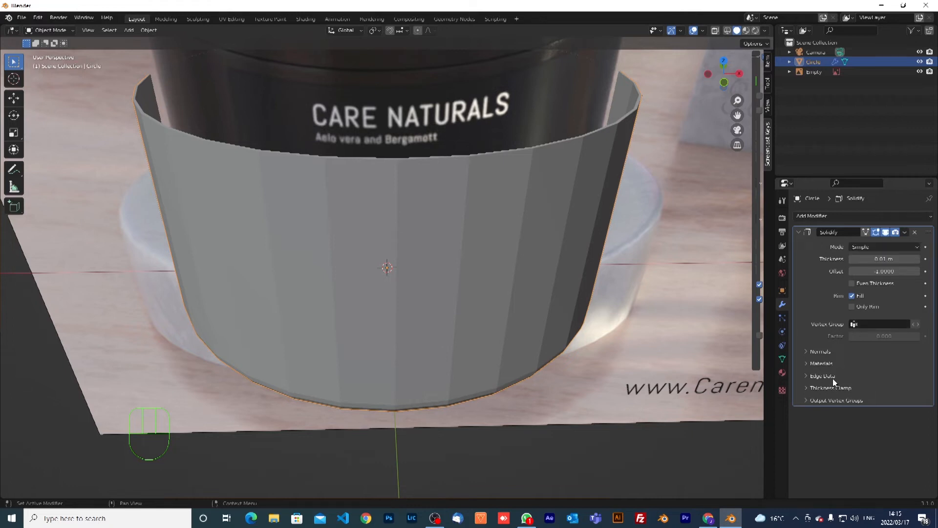
left_click(904, 233)
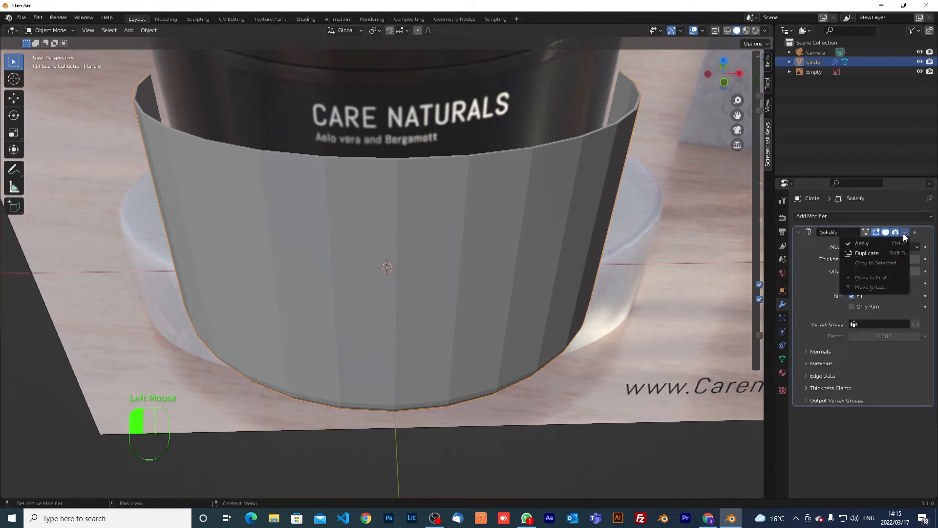
left_click(903, 233)
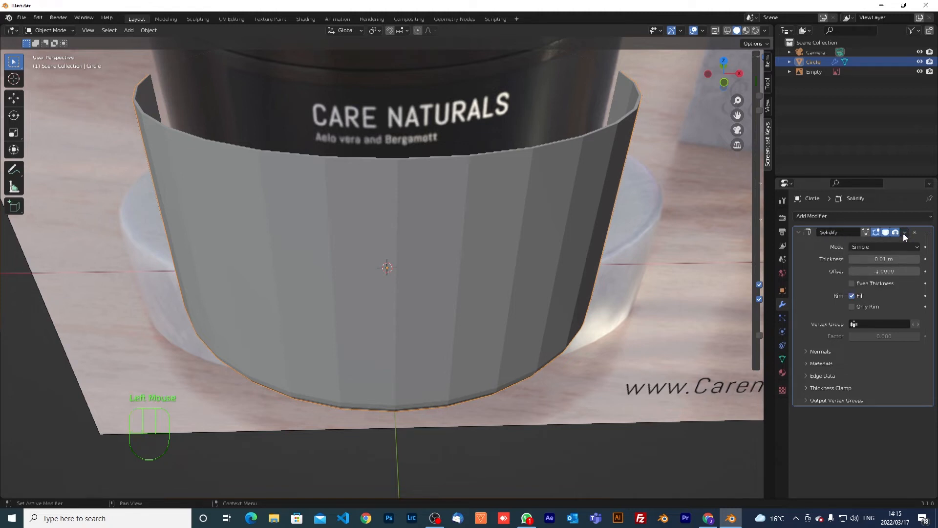
double_click(831, 233)
left_click(800, 246)
left_click(877, 233)
- Try a thickness of 0.05 m in the Solidify modifier
mouse_move(885, 258)
left_mouse_down()
mouse_move(904, 258)
mouse_move(883, 259)
left_mouse_up()
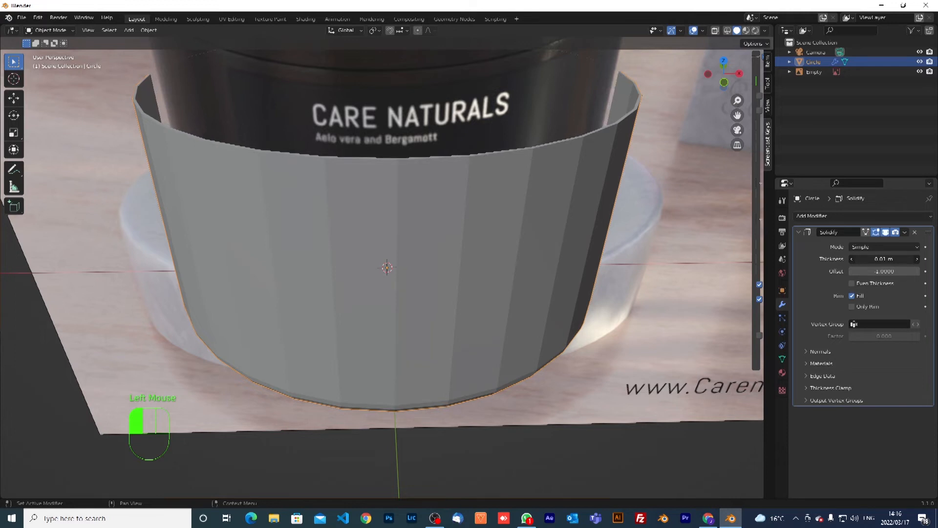
left_click(897, 260)
type(".05")
key("Return")
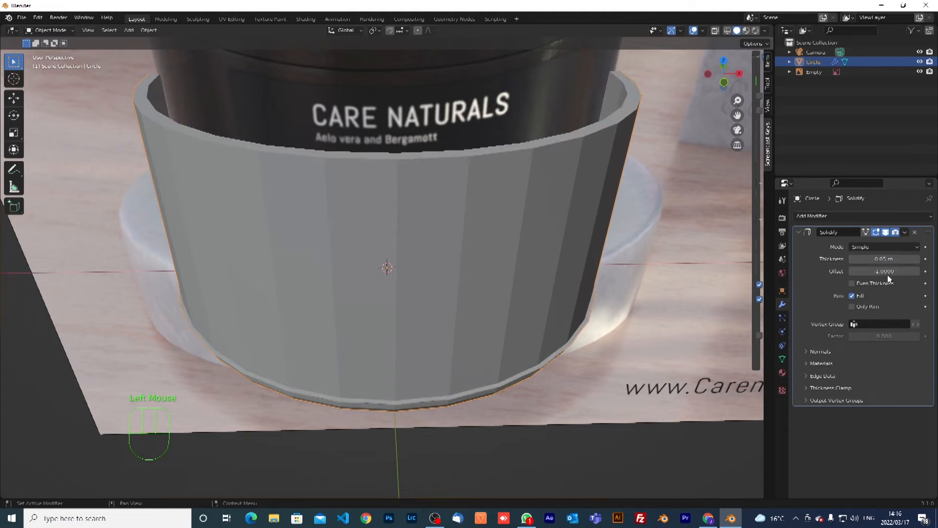
- Set the Solidify modifier's thickness to 0.02 m
left_click(892, 260)
type("0")
type("3")
key("Return")
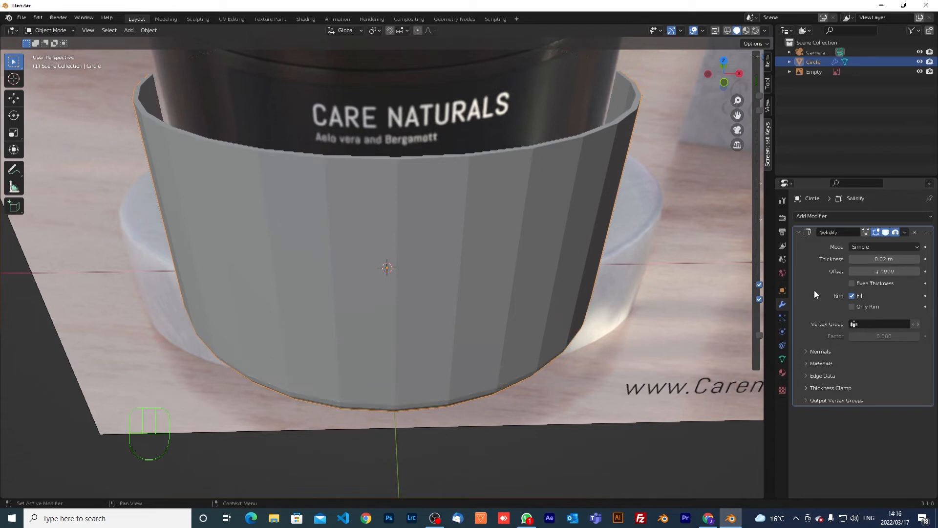
- Apply the Solidify modifier on the jar body
scroll(614, 213, "down", 2)
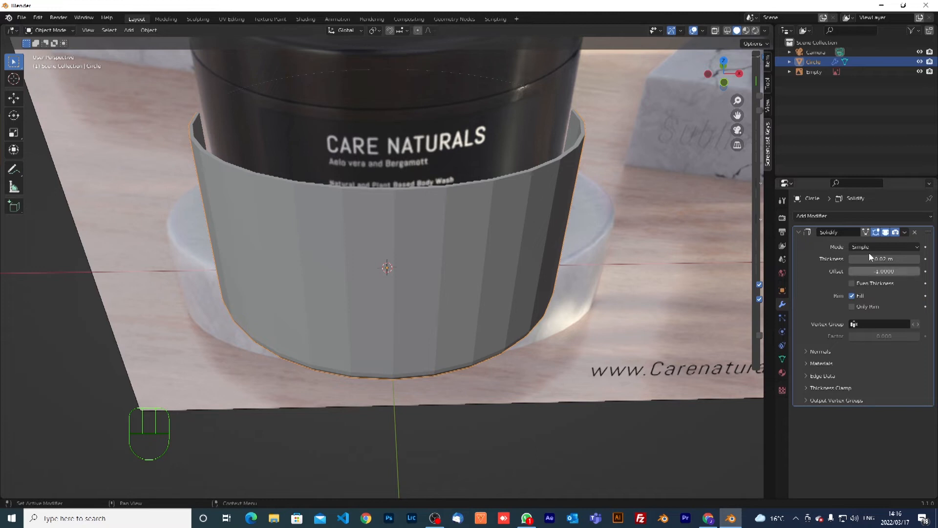
left_click(908, 233)
left_click(905, 234)
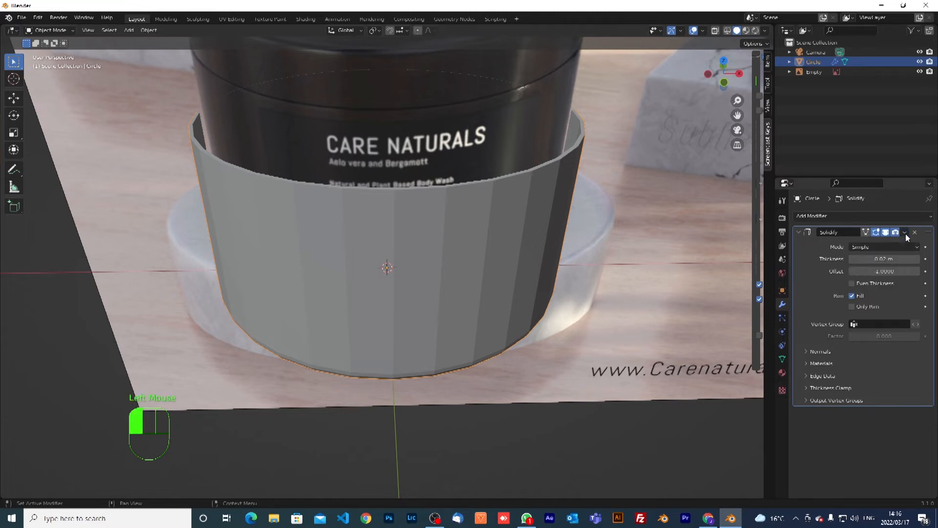
left_click(904, 233)
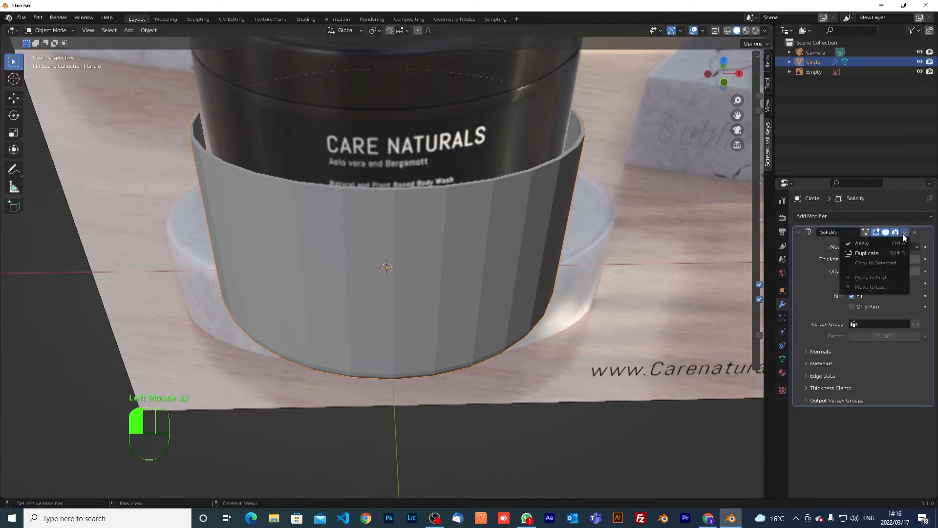
left_click(868, 243)
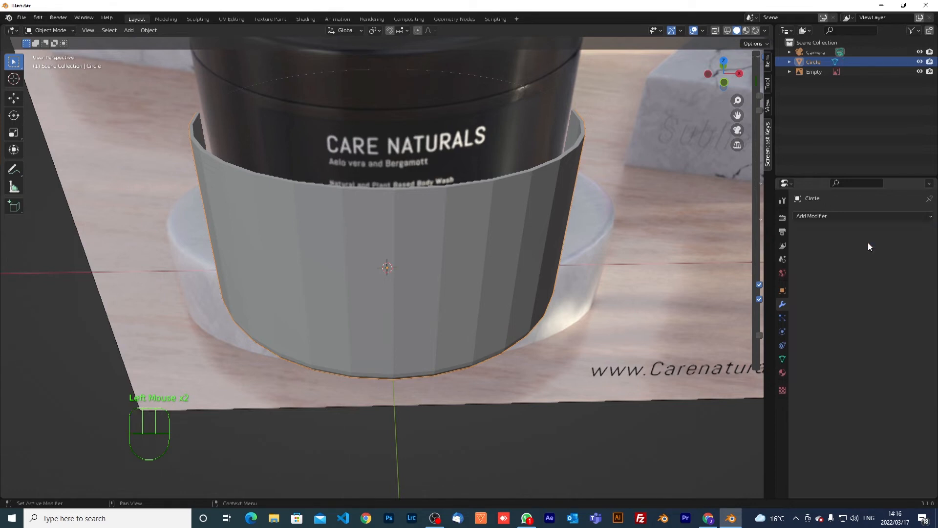
- In Edit Mode, duplicate the inner edge loop of the jar's rim in place and scale the copy to about 0.998
key("Tab")
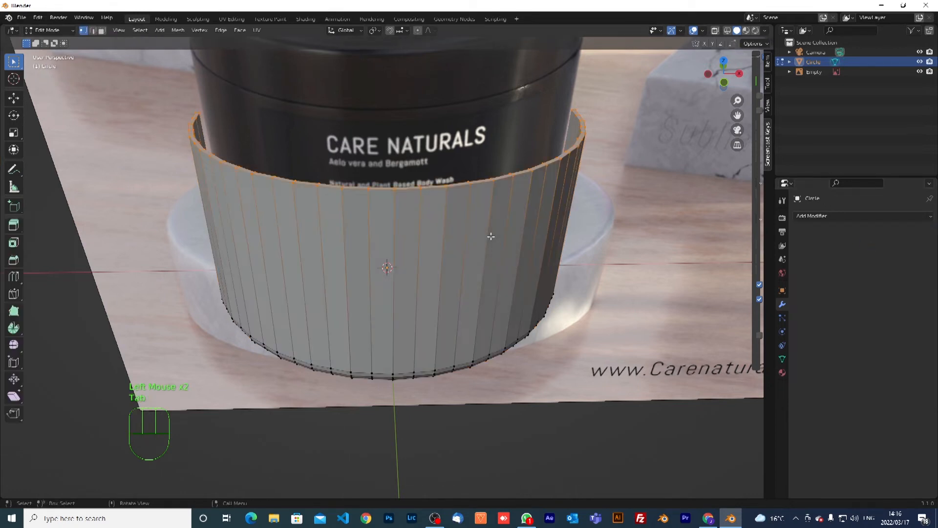
middle_click_drag(483, 225, 579, 148)
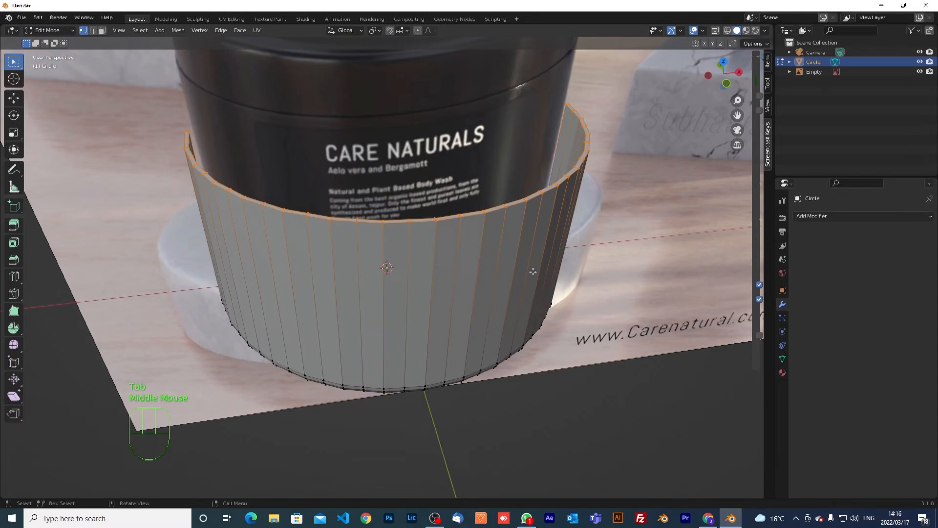
middle_click_drag(453, 291, 445, 307)
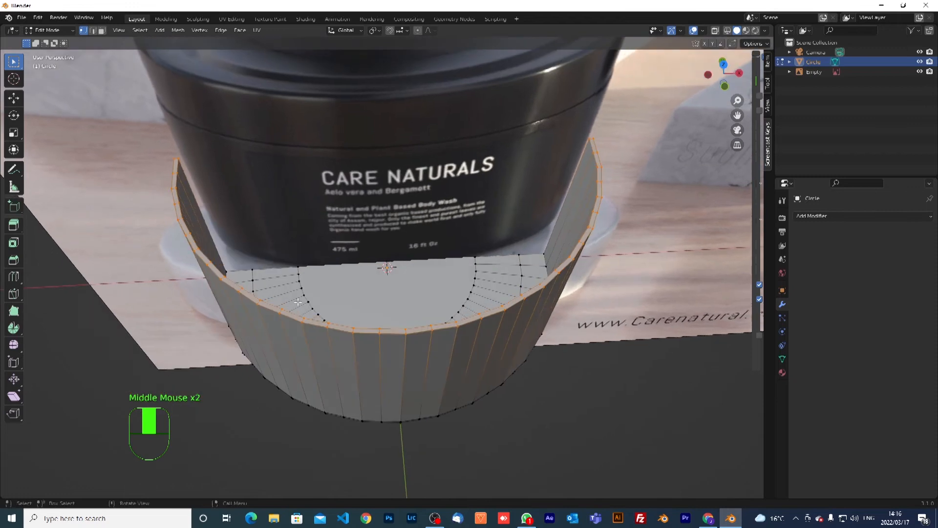
scroll(297, 302, "up", 2)
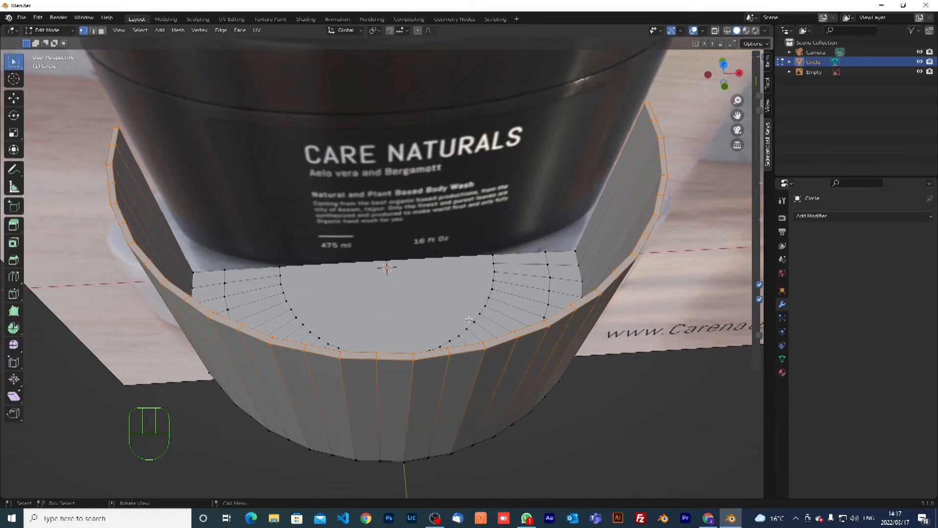
left_click(546, 322, "alt")
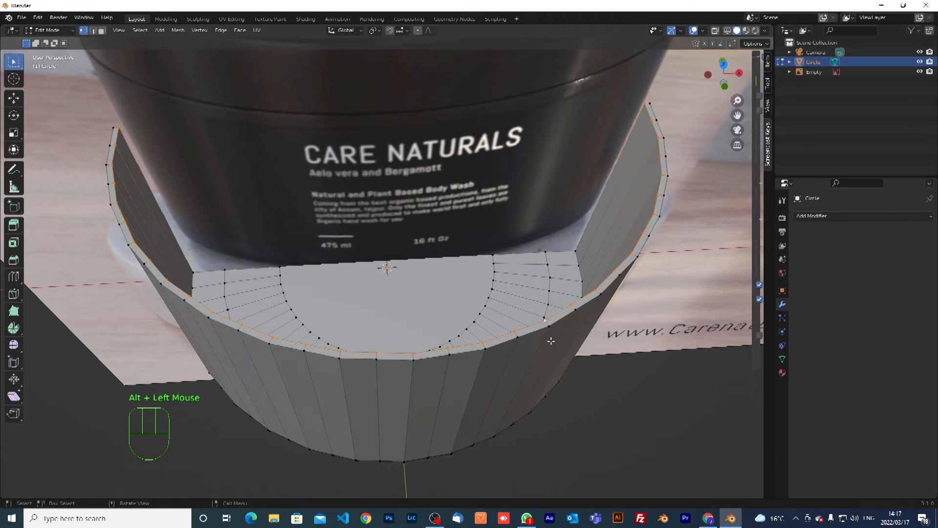
key("shift+d")
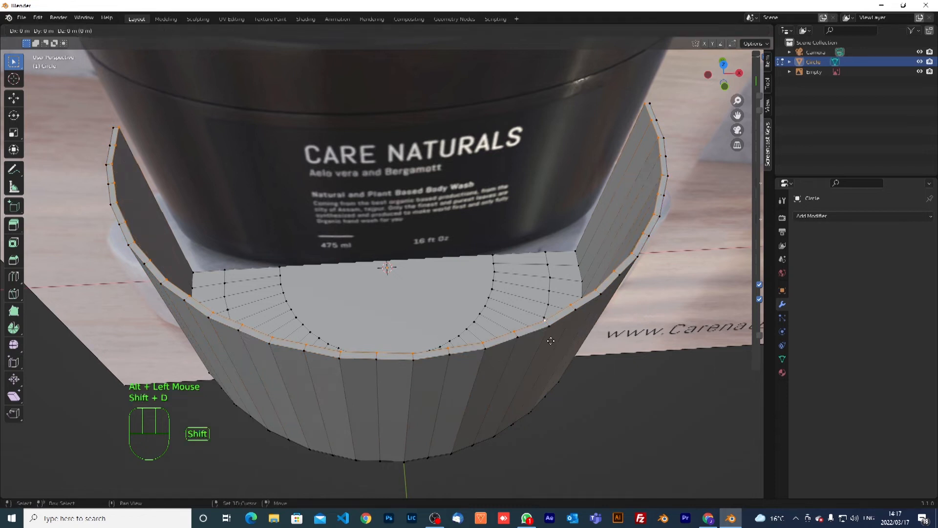
right_click(549, 332)
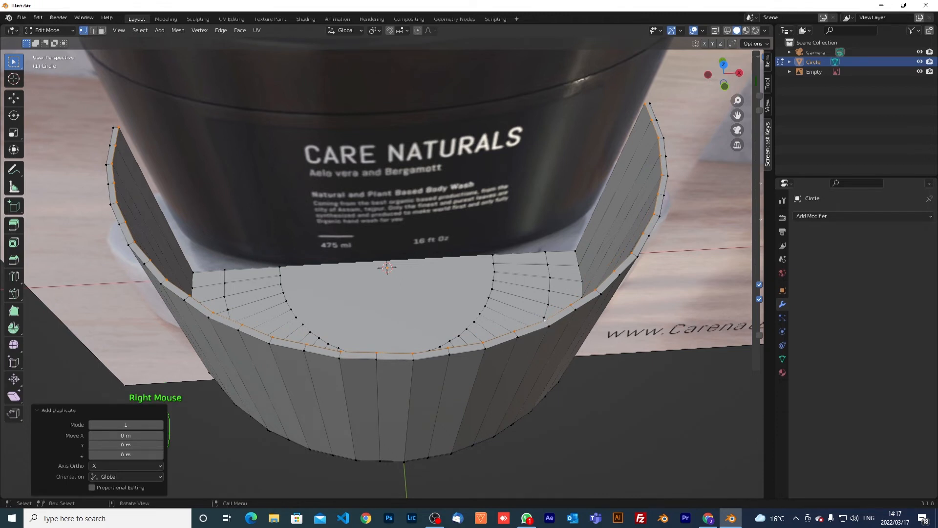
key("s")
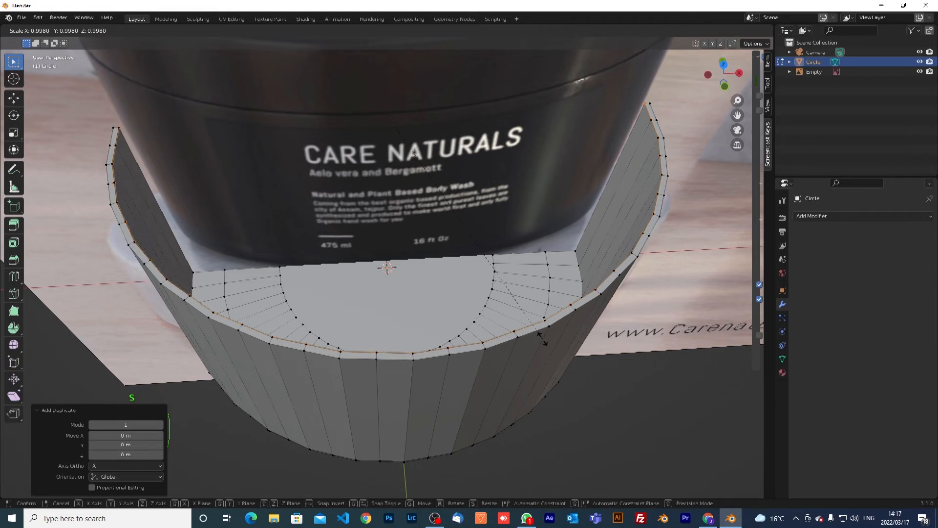
left_click(542, 338)
left_click(541, 338)
- Extrude the duplicated rim loop about 0.001 m along Z
key("e")
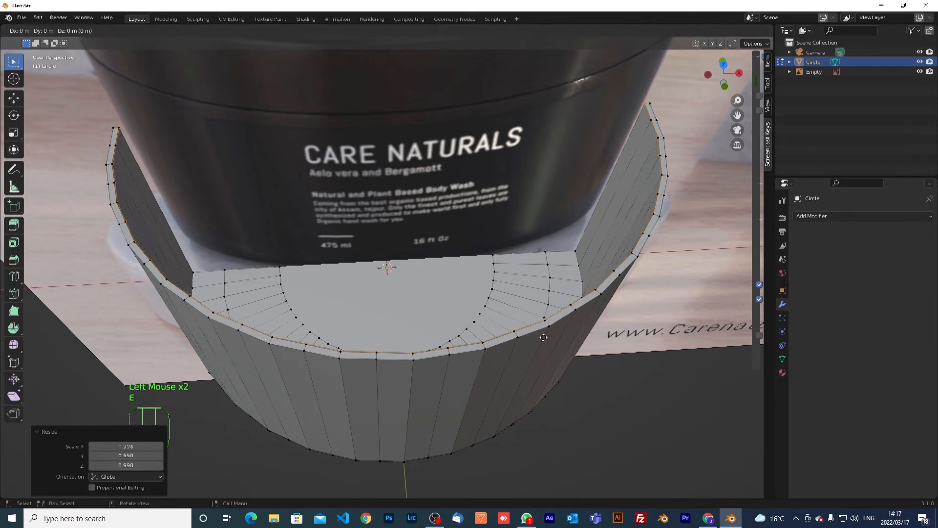
key("z")
left_click(543, 337)
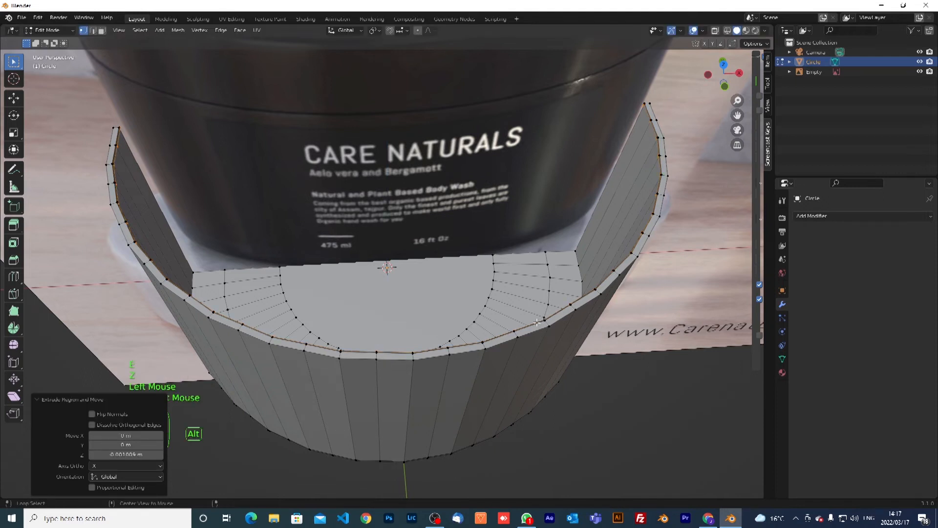
- Reselect the rim loop and, in front view, extrude it about 0.0008 m up along Z
left_click(538, 326, "alt")
key("KP_1")
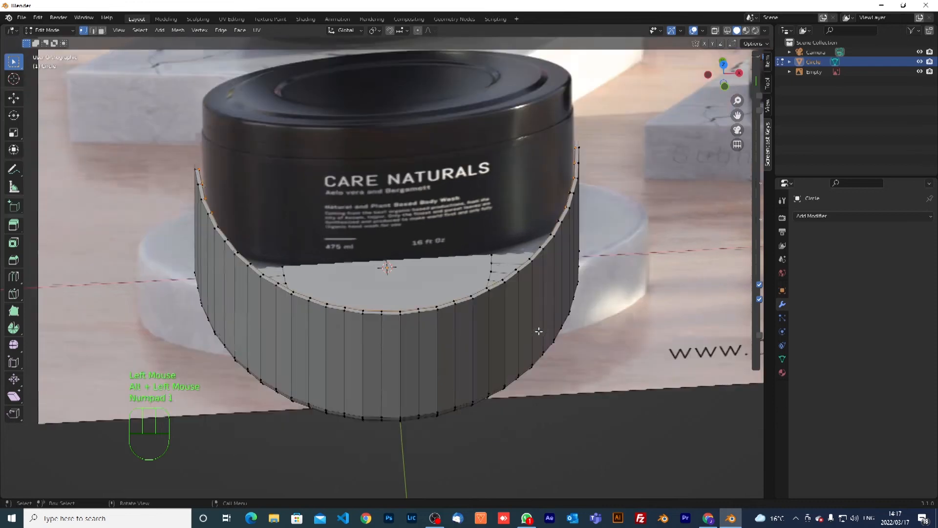
middle_click_drag(515, 142, 523, 283, "shift")
scroll(522, 284, "up", 2)
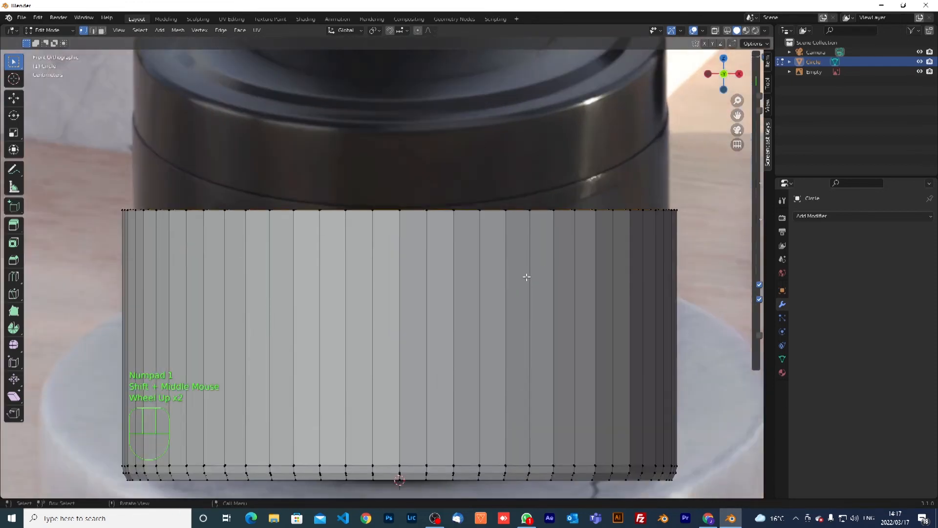
key("e")
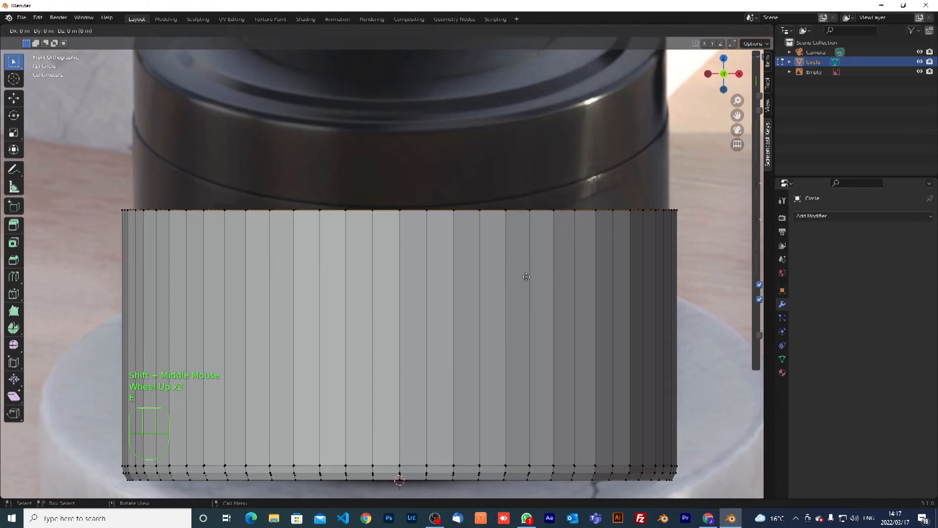
key("z")
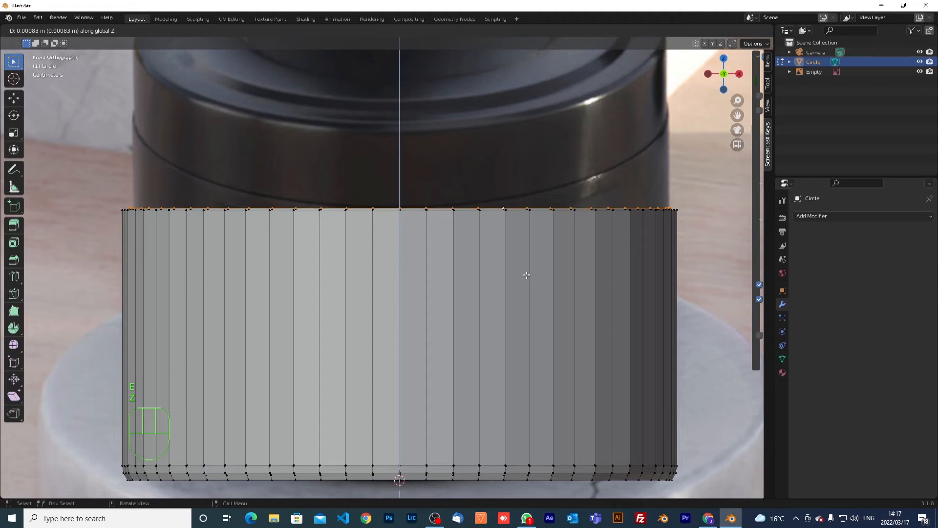
left_click(526, 275)
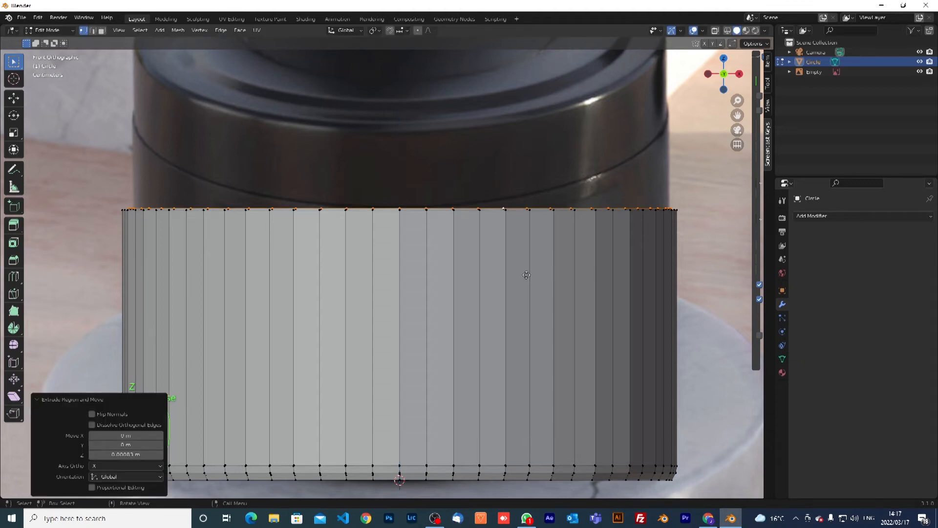
- Extrude the raised loop outward at a scale of about 1.023, in line with the jar's outer wall
key("e")
key("s")
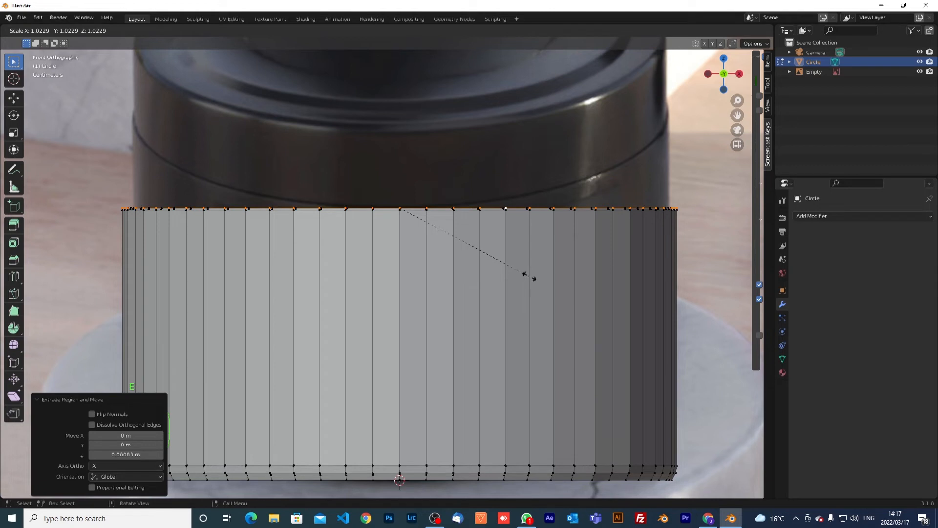
left_click(529, 277)
scroll(530, 276, "down", 1)
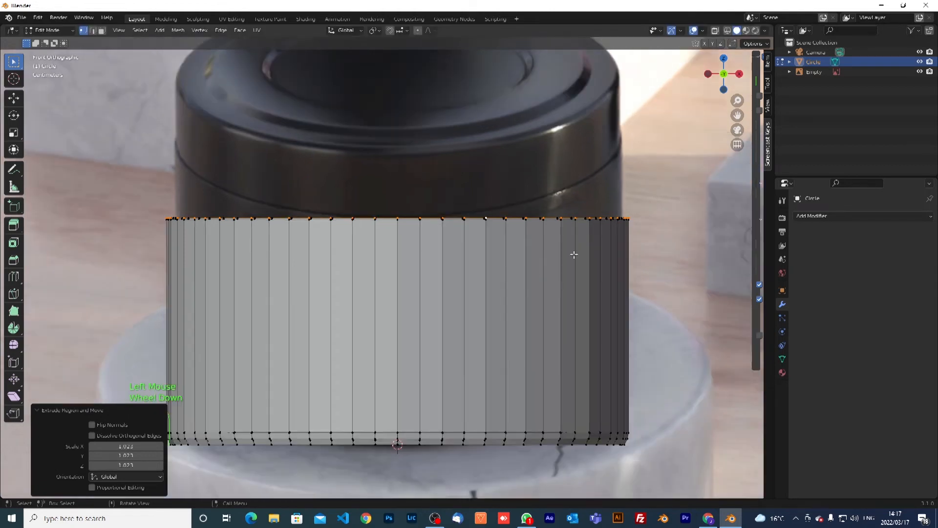
- Extrude the widened loop about 0.0306 m up along Z to form the lid's side wall
key("e")
key("z")
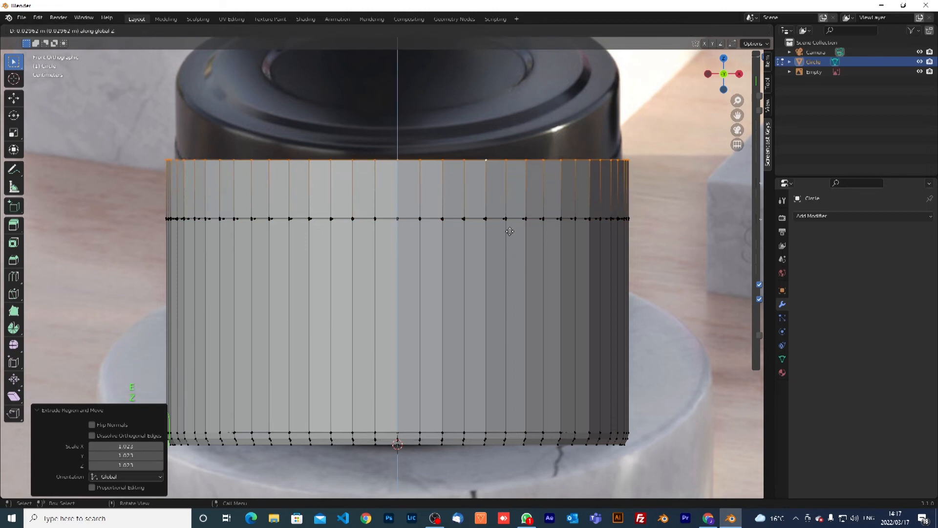
left_click(509, 230)
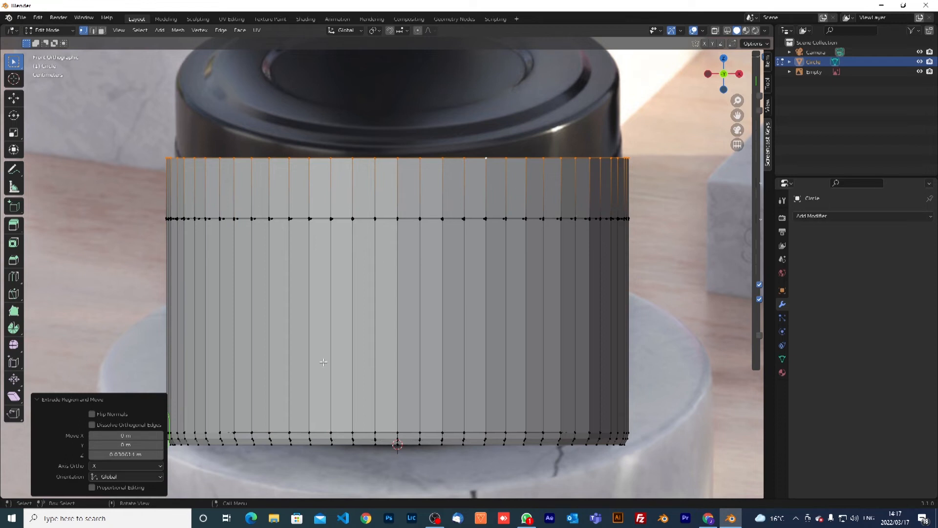
- Select all geometry linked to a vertex on the lid wall's top edge to check which parts are connected
left_click(397, 273)
left_click(398, 274)
left_click(398, 165)
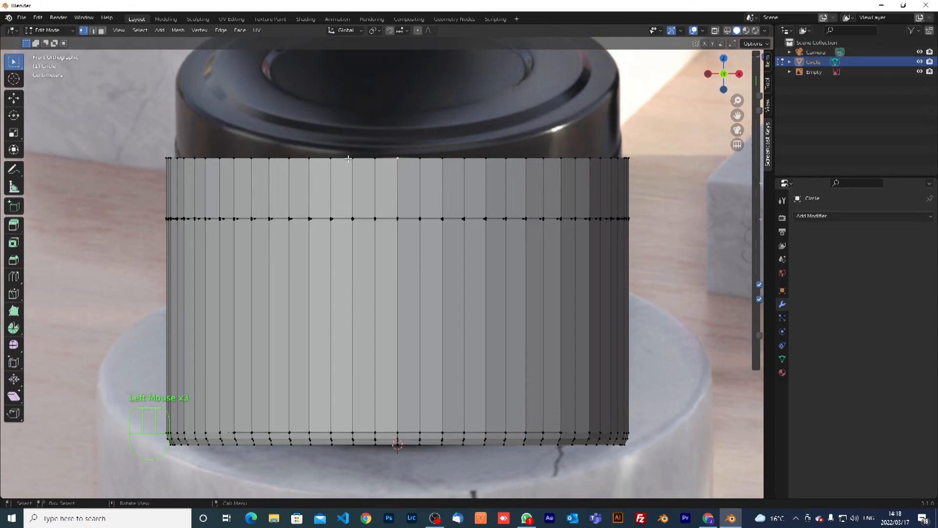
left_click(288, 162)
key("ctrl+l")
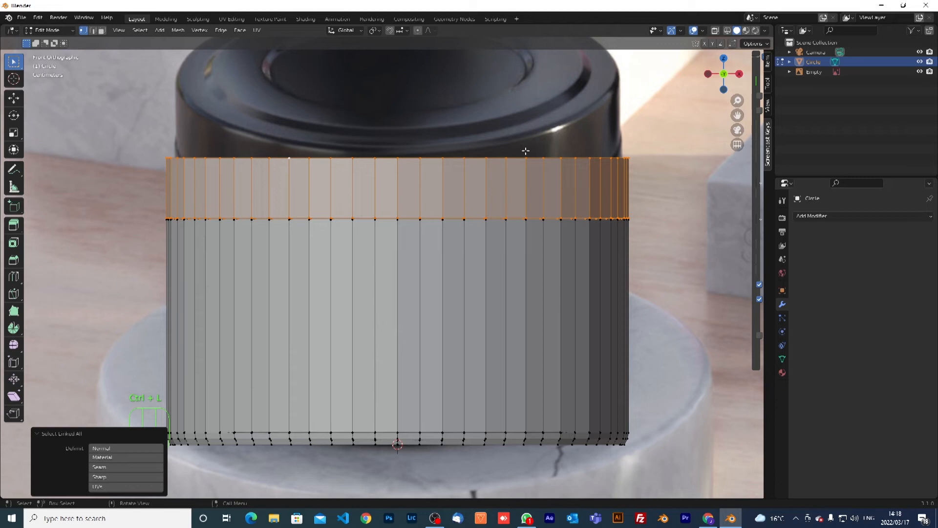
- Select all geometry linked to a vertex near the jar body's base to check it against the lid, then clear that selection
left_click(422, 220)
left_click(427, 238)
left_click(420, 431)
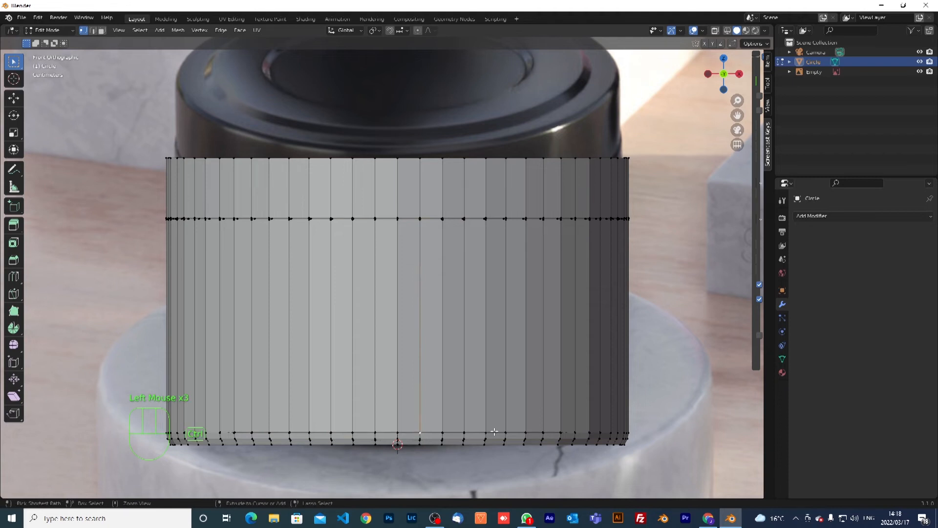
key("ctrl+l")
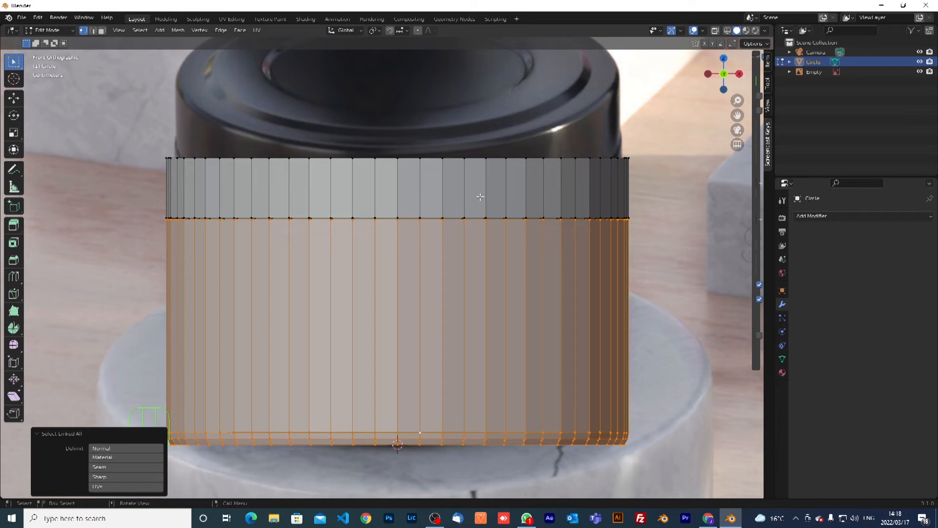
left_click(568, 248)
left_click(531, 220)
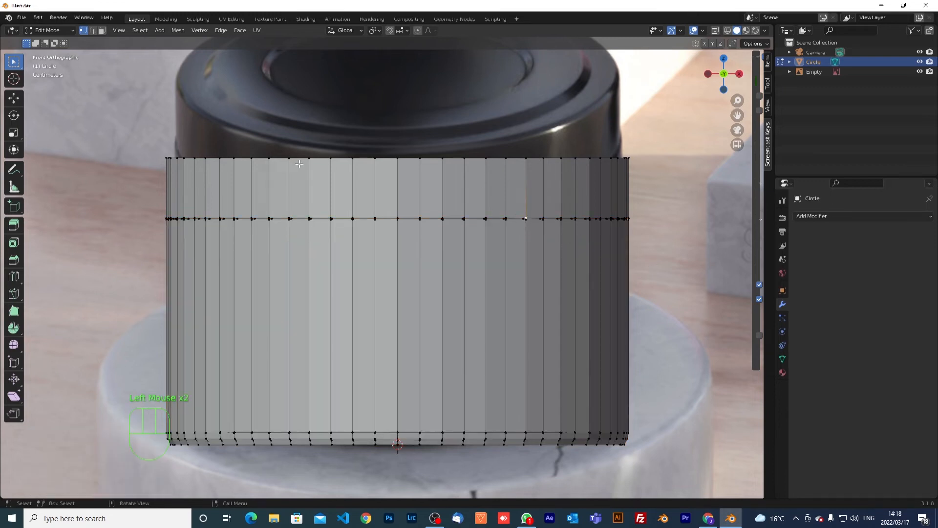
- Try moving the whole jar object in Object Mode, cancel the move and return to Edit Mode
key("Tab")
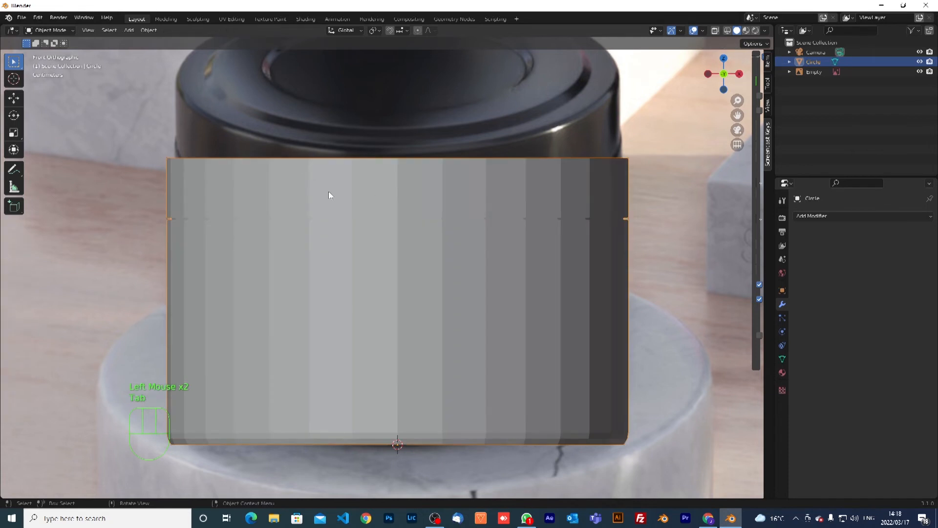
key("g")
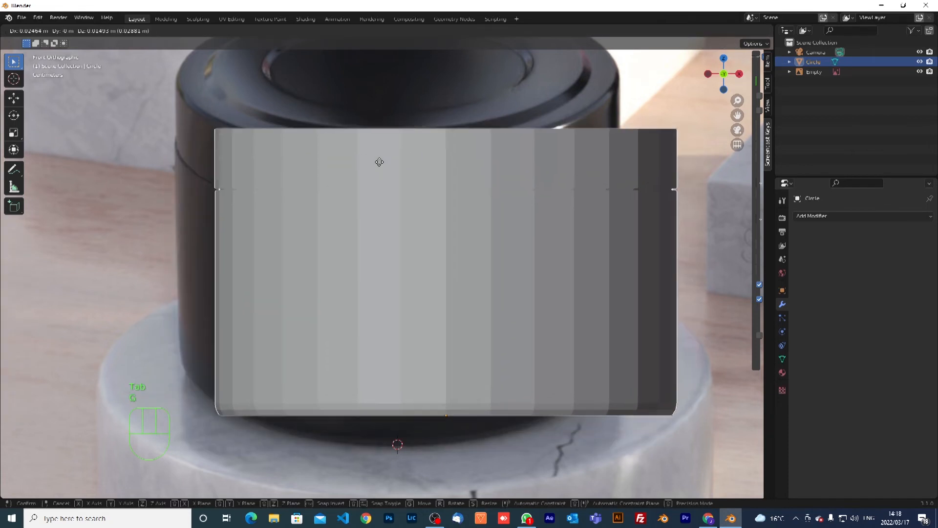
right_click(379, 162)
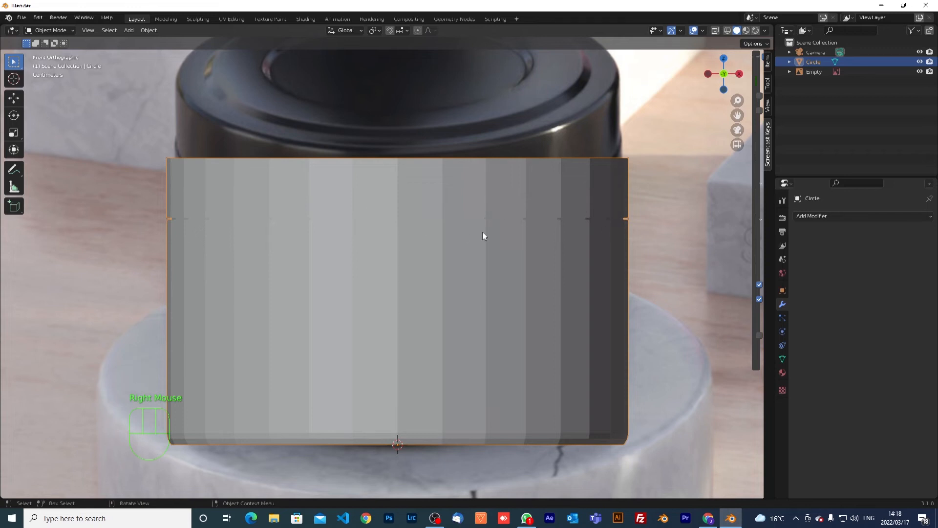
key("Tab")
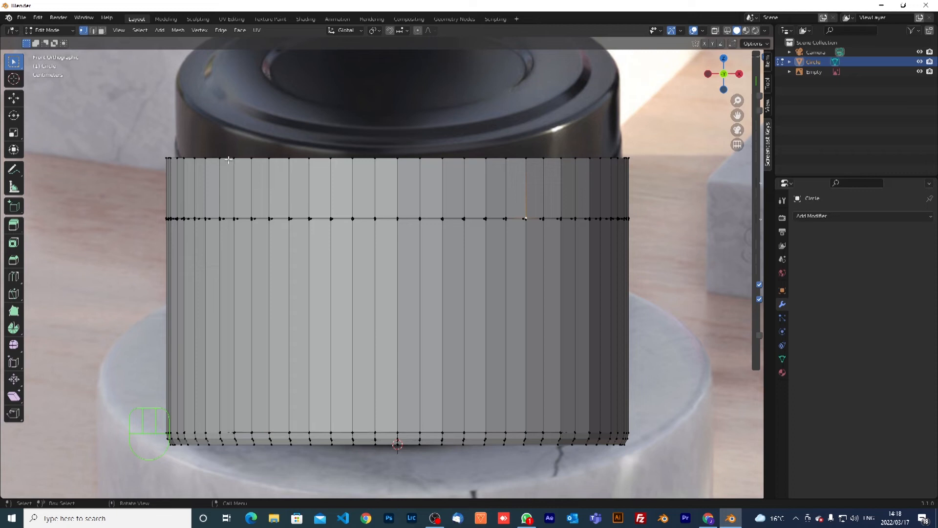
- Extrude the lid wall's top edge loop about 0.00174 m up along Z and scale the new loop to 0.982 for a chamfer
left_click(481, 158, "alt")
middle_click_drag(494, 195, 499, 220)
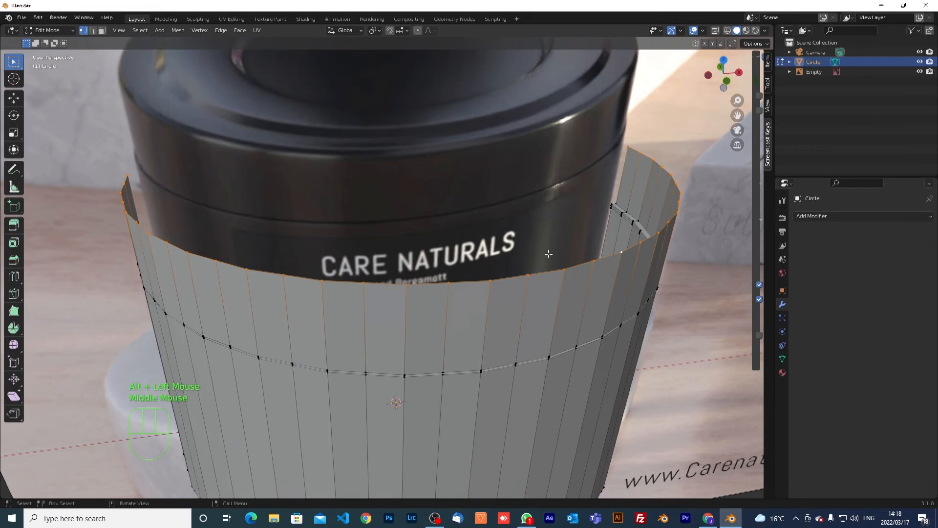
key("e")
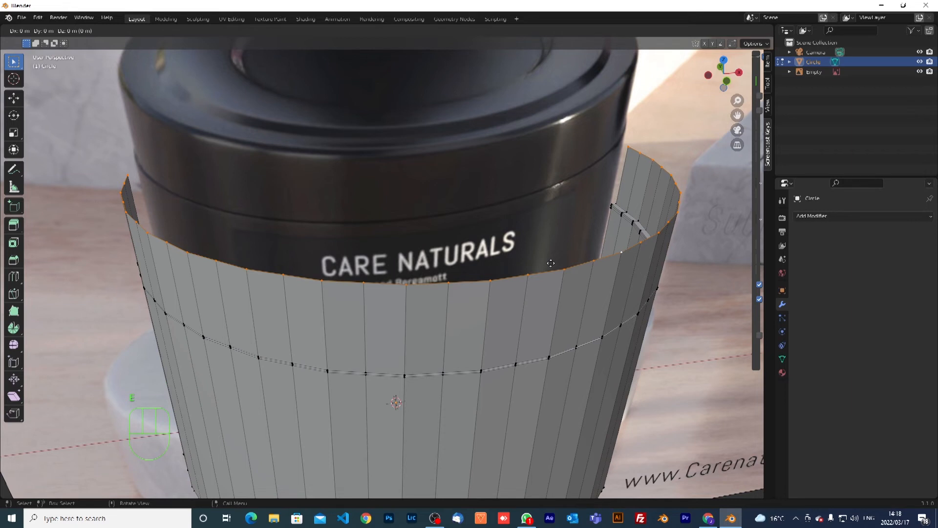
key("z")
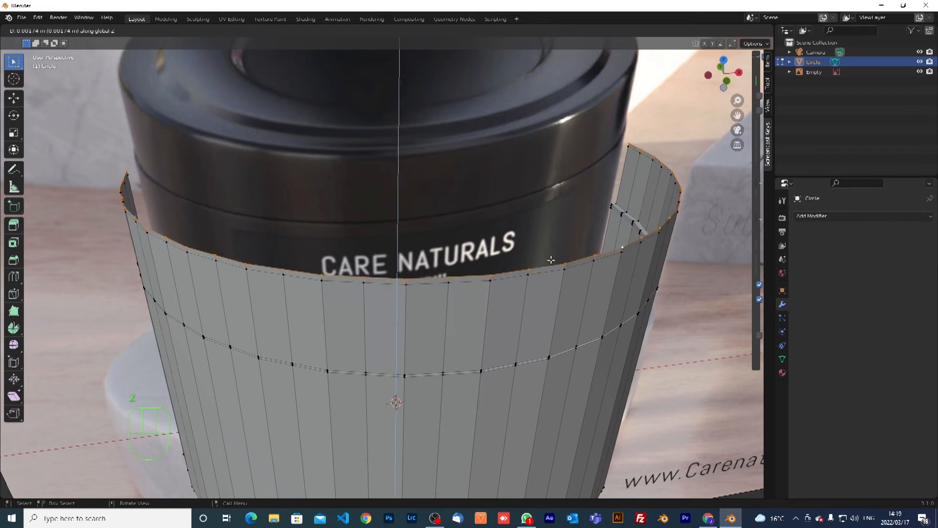
left_click(552, 258)
key("KP_1")
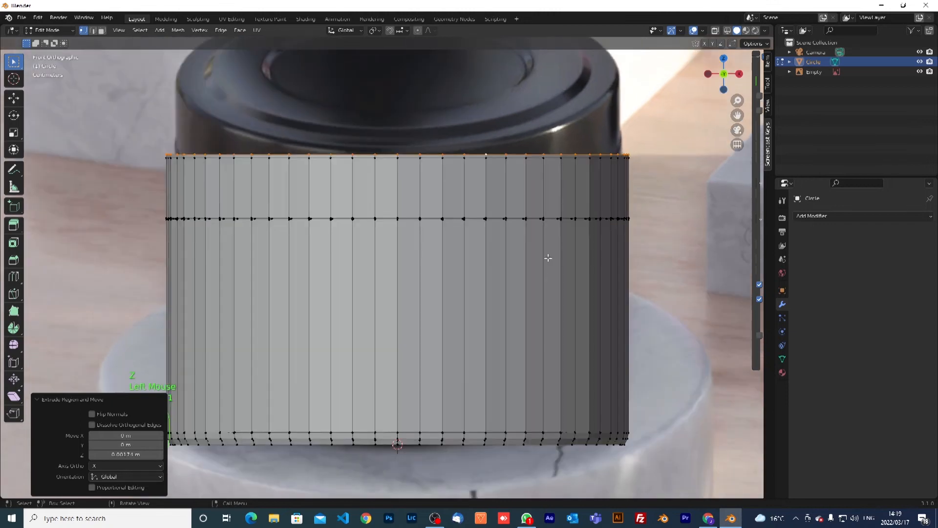
key("s")
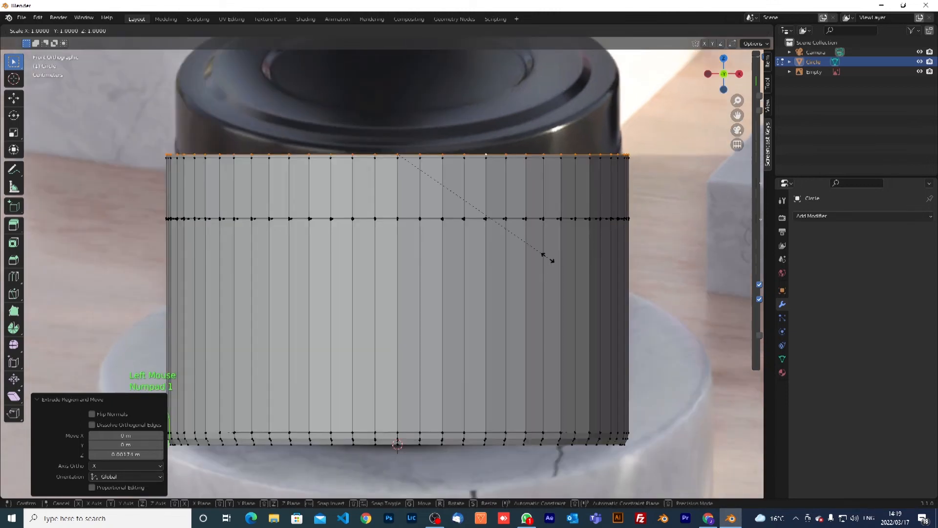
left_click(543, 252)
- Extrude the lid's top loop inward with a scale of about 0.745 to form a flat ring on top
key("e")
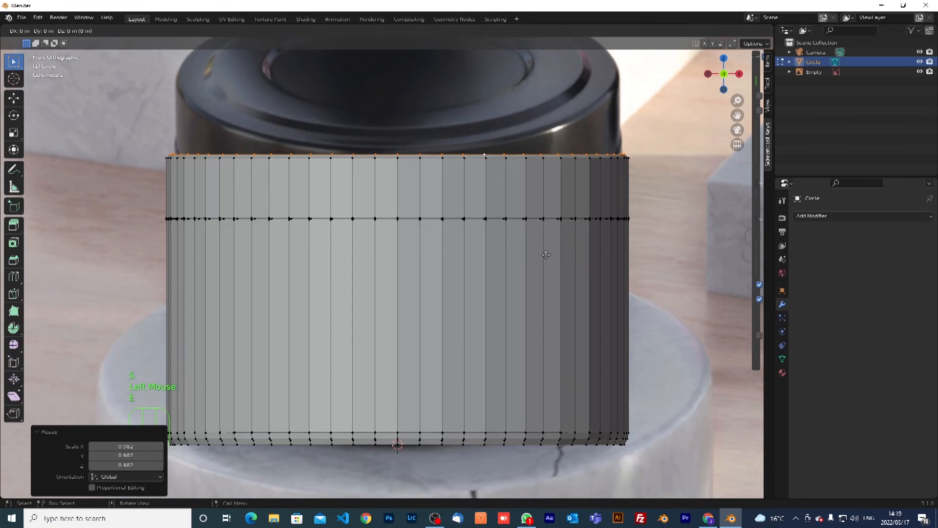
key("s")
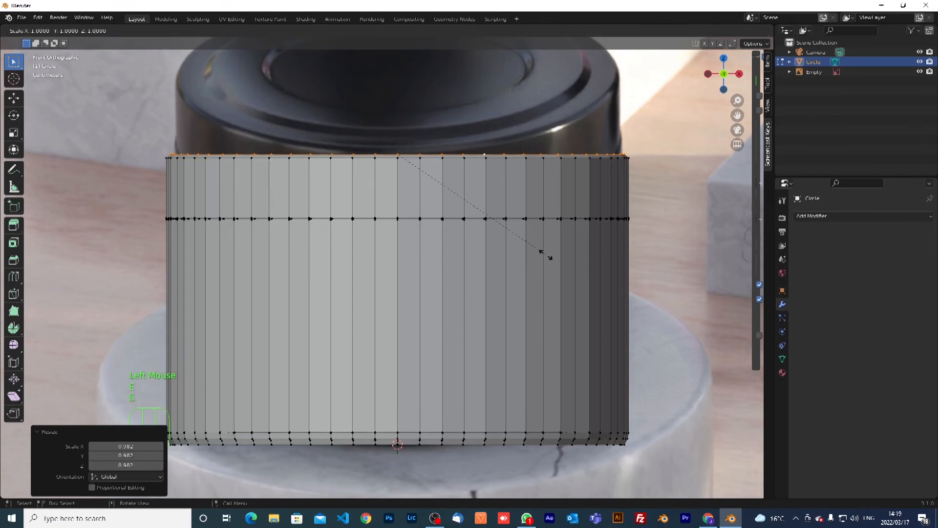
left_click(517, 225)
middle_click_drag(516, 226, 516, 227)
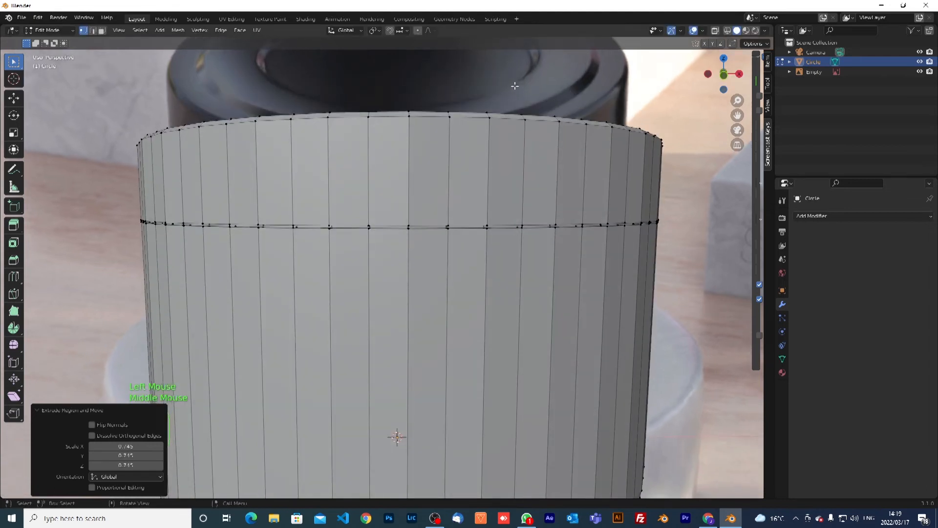
scroll(598, 198, "up", 1)
middle_click_drag(598, 201, 607, 225)
key("KP_1")
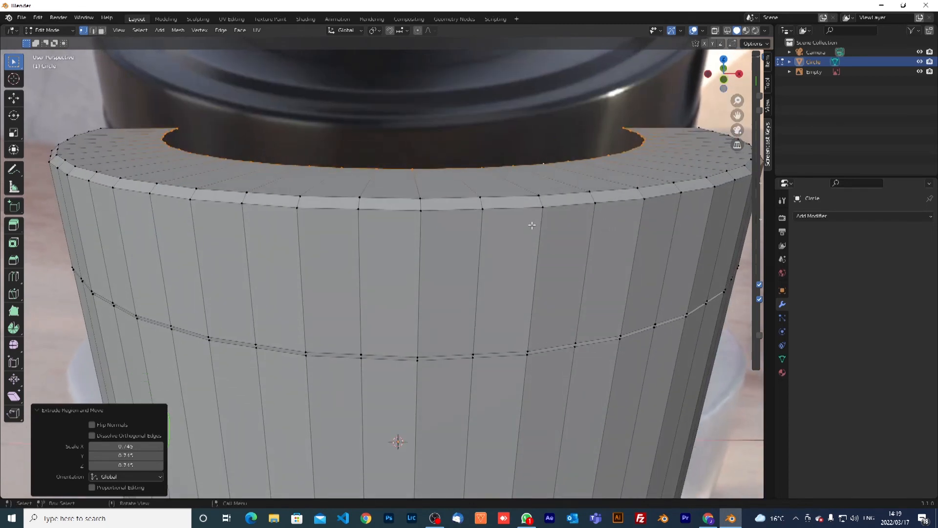
- Widen the ring's inner loop by scaling it about 1.181 and again about 1.086, leaving a narrow rim
key("s")
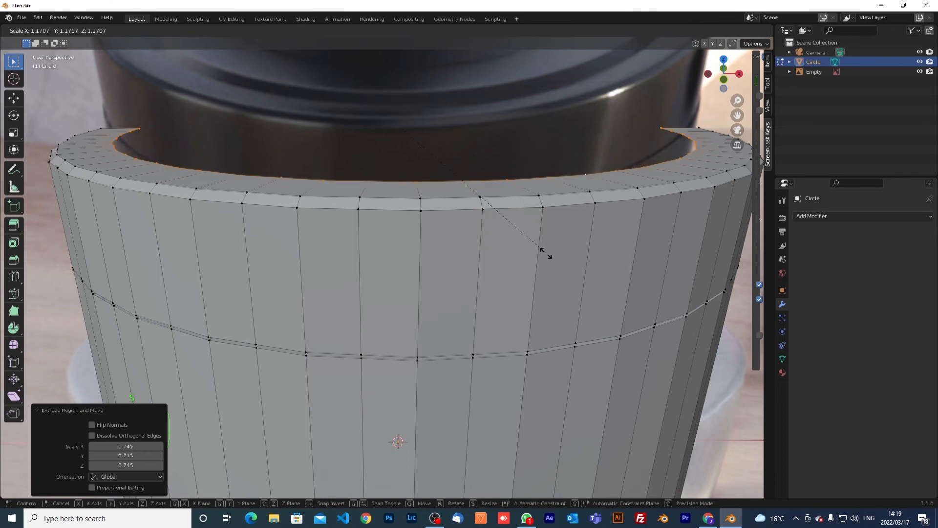
left_click(546, 253)
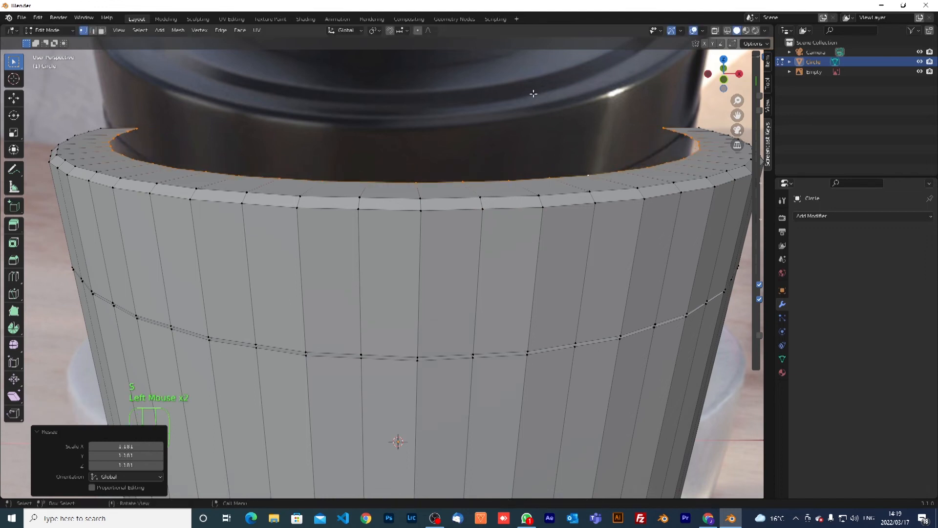
key("s")
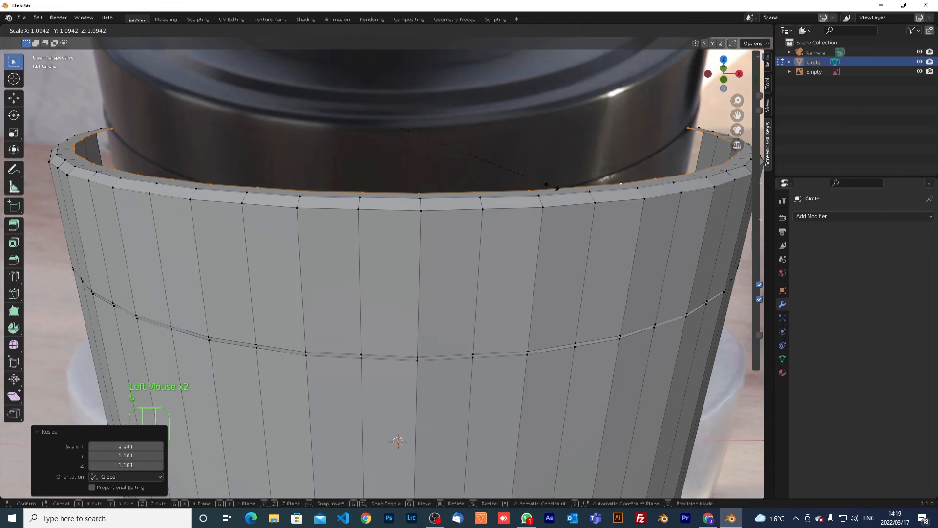
left_click(551, 185)
- Extrude the rim's inner loop about 0.003755 m up along Z and scale it to about 0.963 for a slanted step
key("e")
key("z")
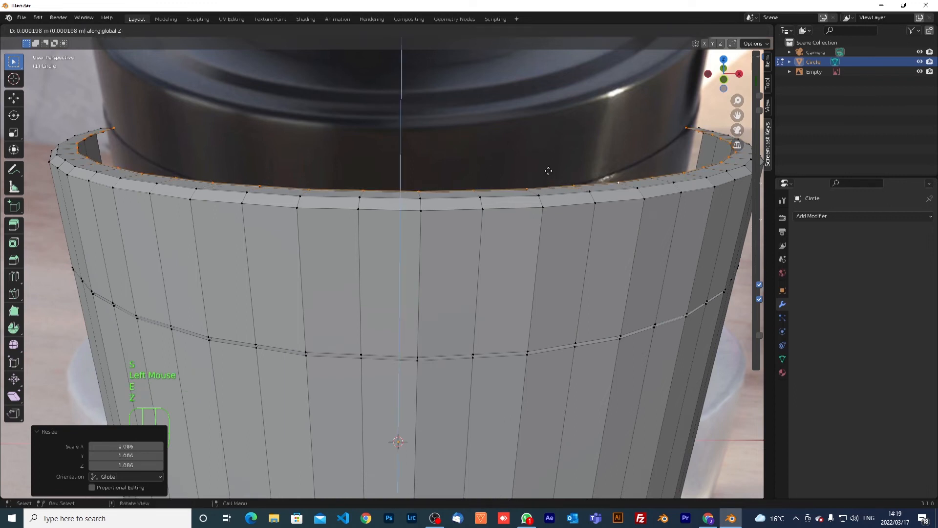
left_click(557, 222)
key("s")
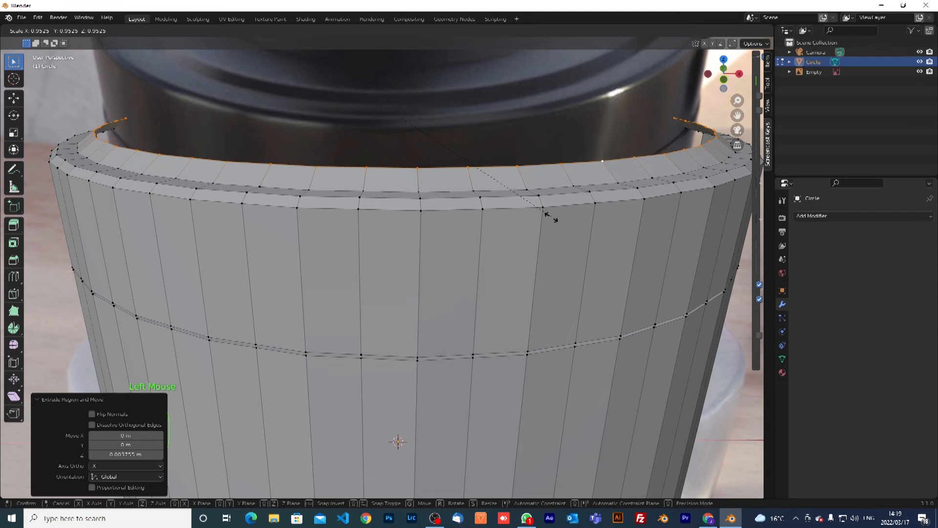
left_click(552, 219)
- Lower the slanted step's upper loop about 0.00098 m along Z
key("g")
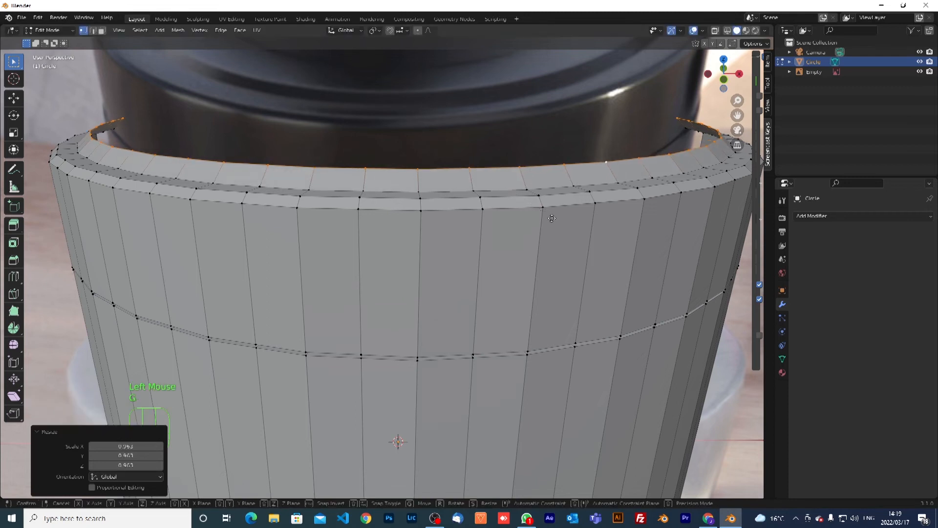
key("z")
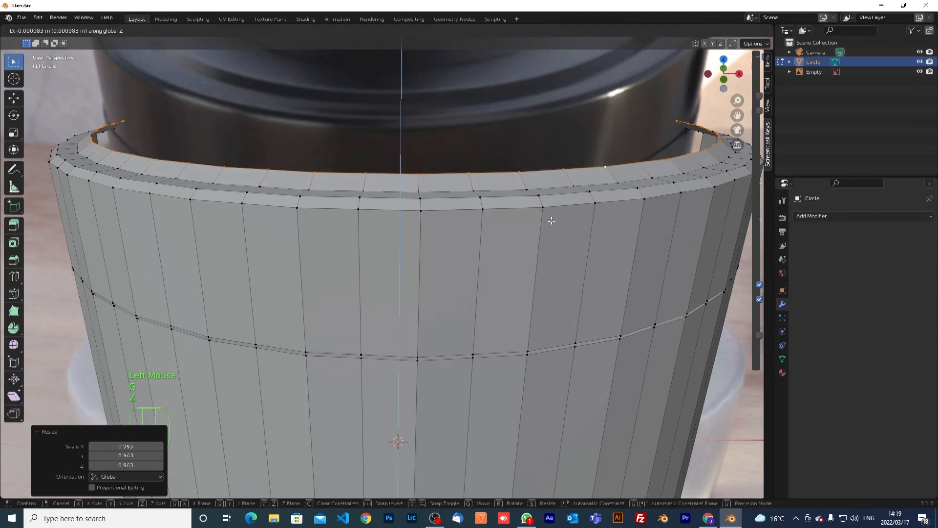
left_click(552, 220)
- Extrude the raised loop inward twice, scaling to about 0.918 and then 0.951, to form two flat rings
key("e")
key("s")
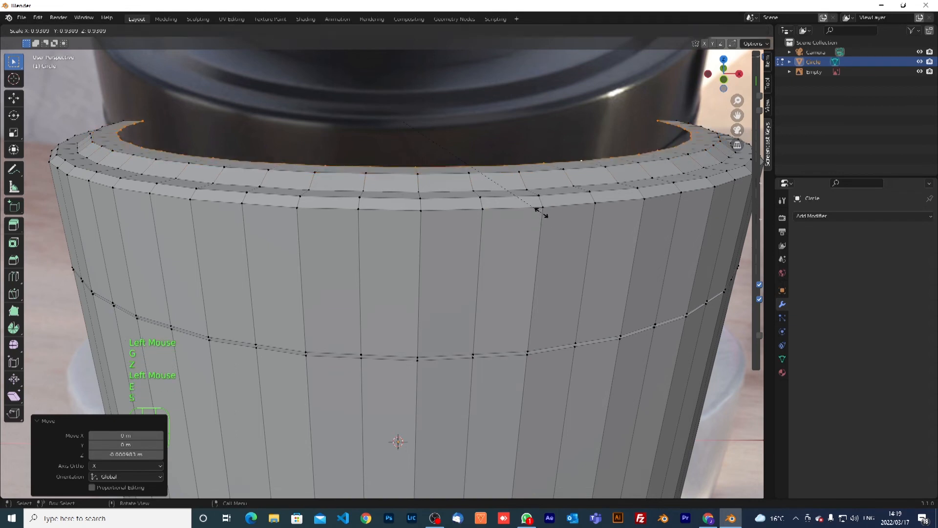
left_click(539, 211)
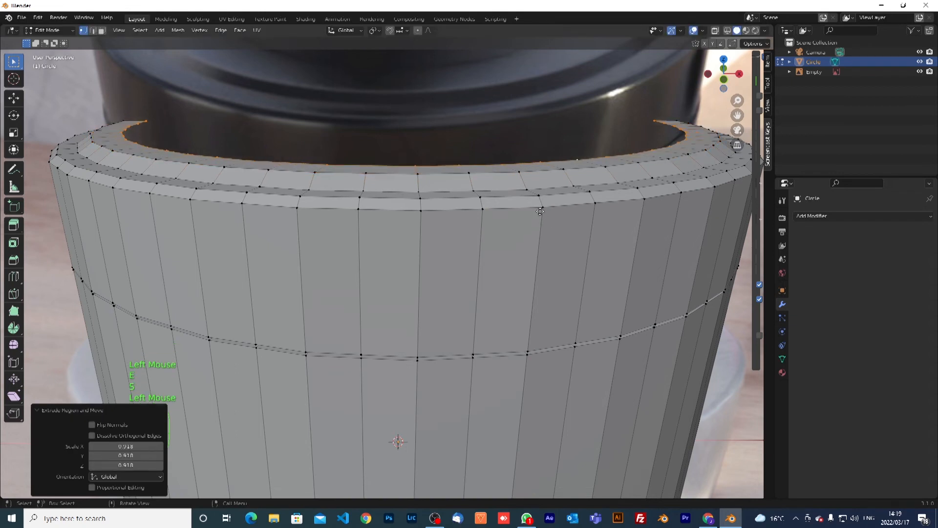
key("e")
key("s")
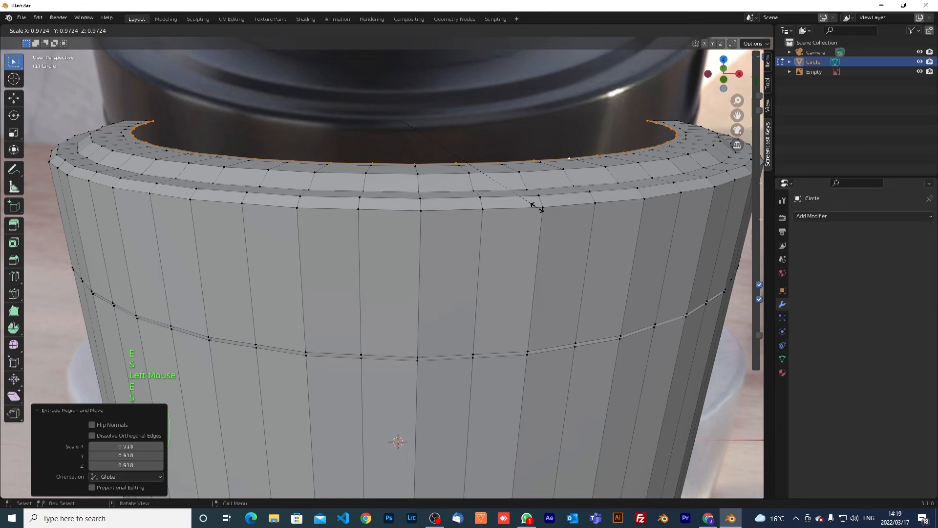
left_click(535, 205)
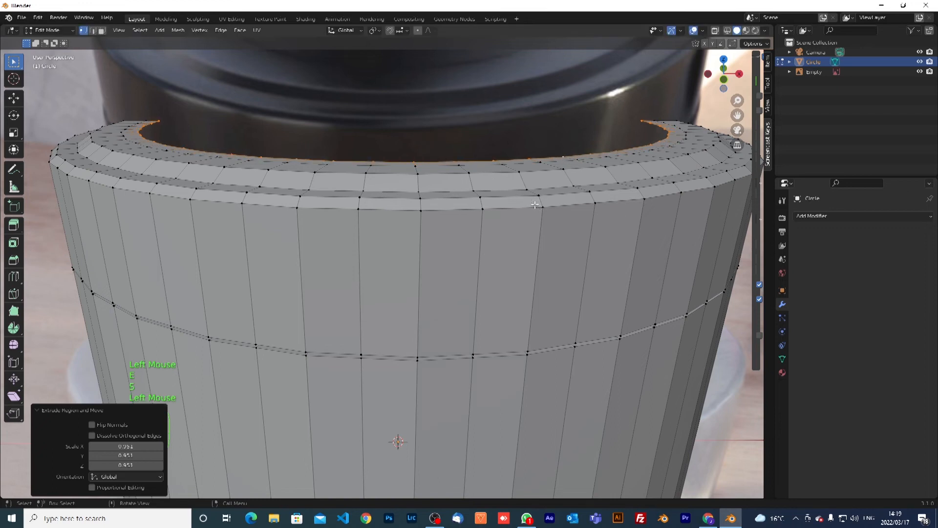
- Lower the innermost lid loop about 0.0025 m along Z in wireframe front view to recess it, and restore solid shading
key("KP_1")
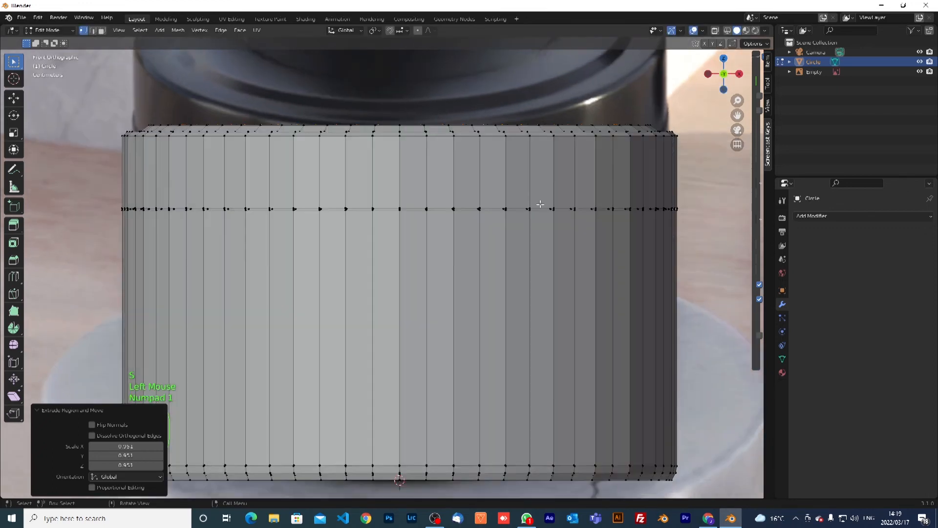
key("z")
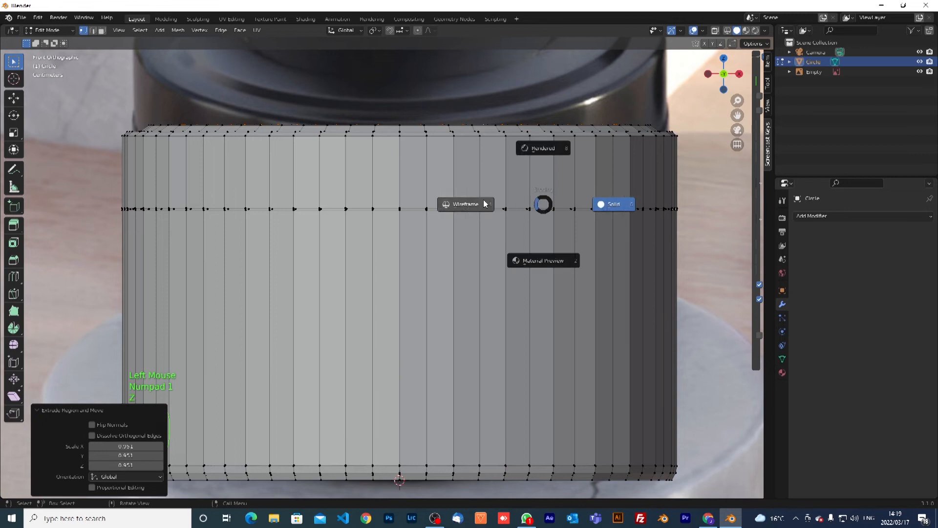
key("g")
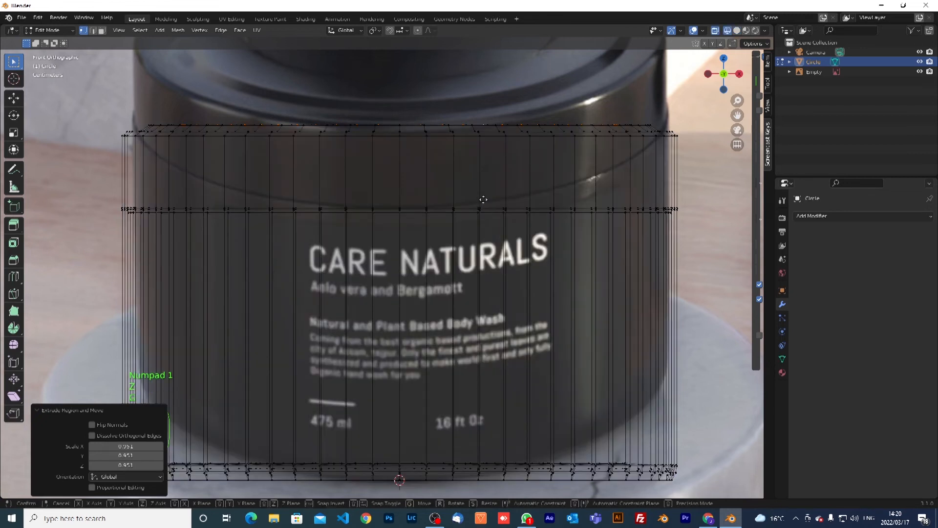
key("z")
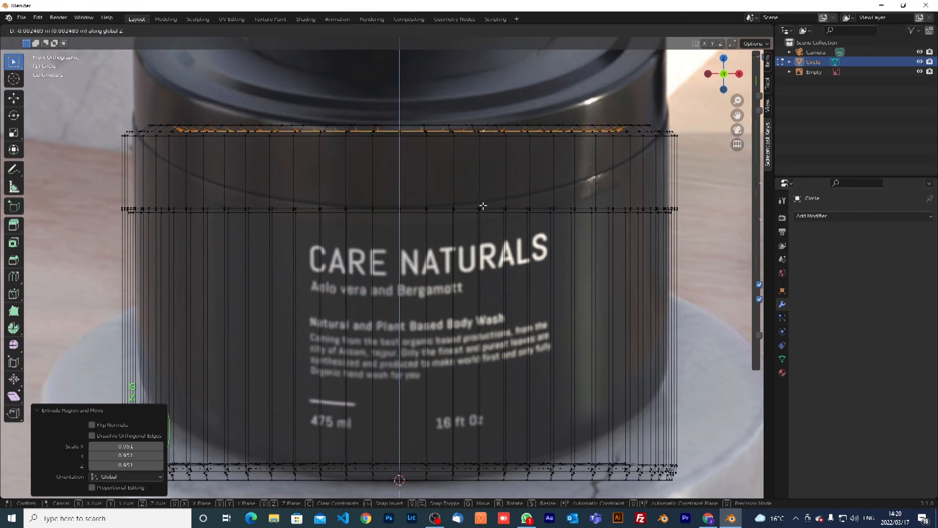
left_click(483, 206)
mouse_move(507, 198)
middle_mouse_down()
mouse_move(502, 215)
mouse_move(502, 206)
middle_mouse_up()
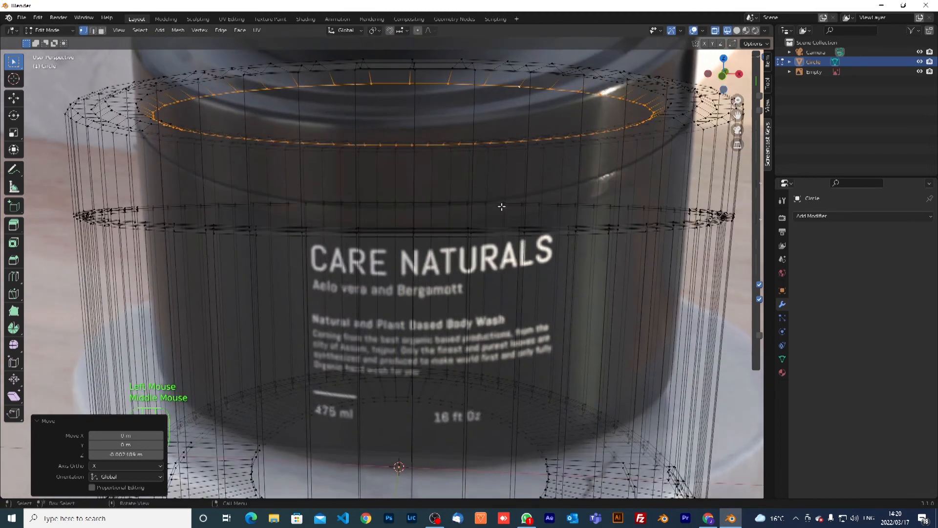
key("z")
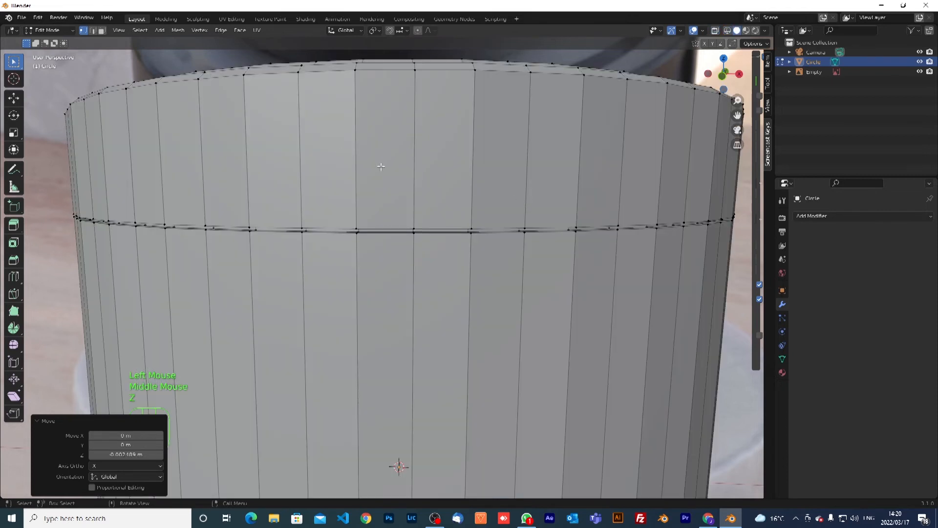
- Extrude the recessed loop inward with a scale of about 0.694 and fill the remaining opening with a face
middle_click_drag(379, 163, 379, 178)
key("e")
key("s")
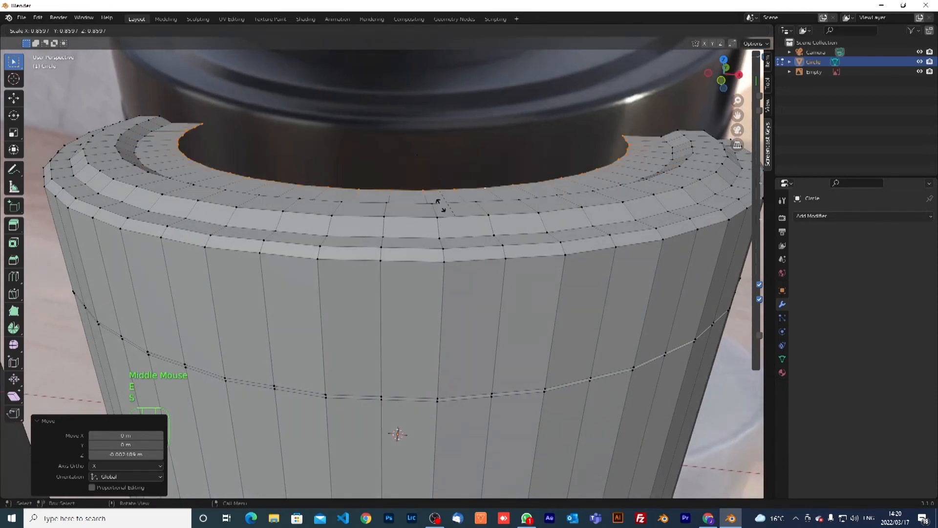
left_click(438, 202)
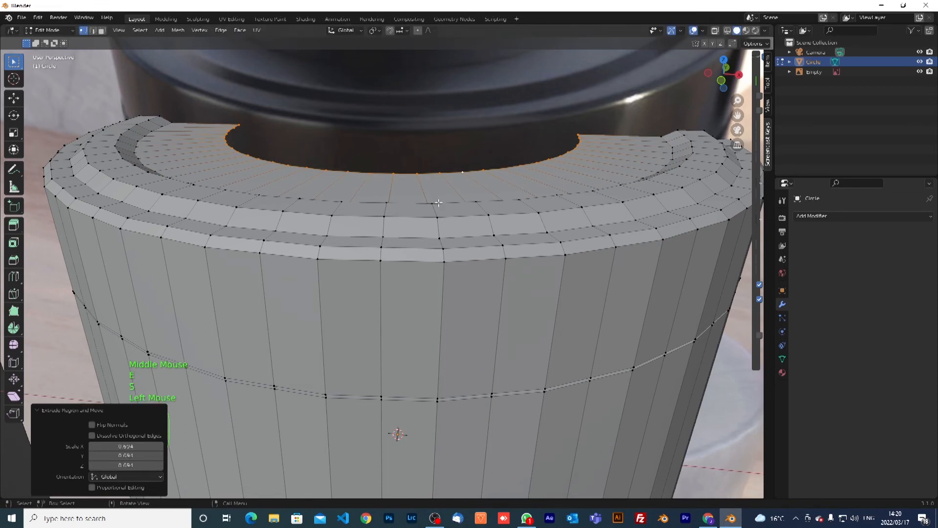
key("f")
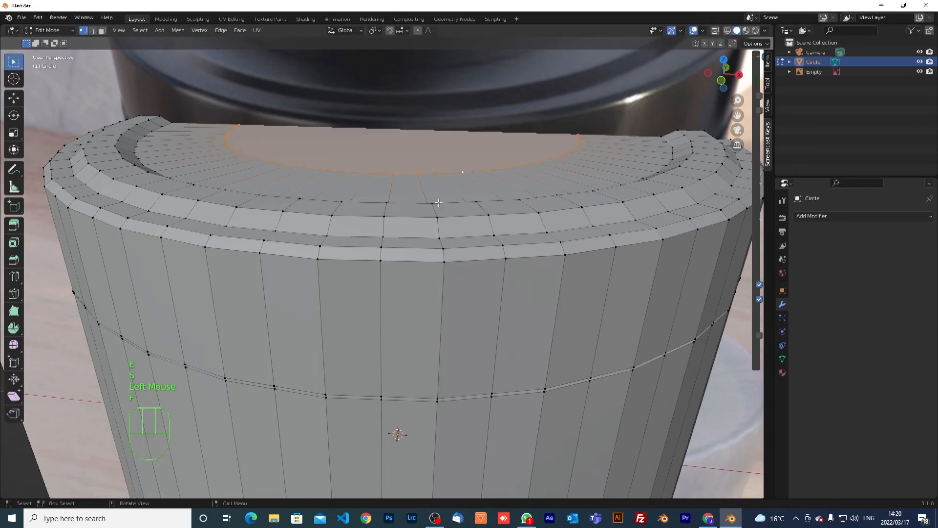
scroll(441, 202, "down", 1)
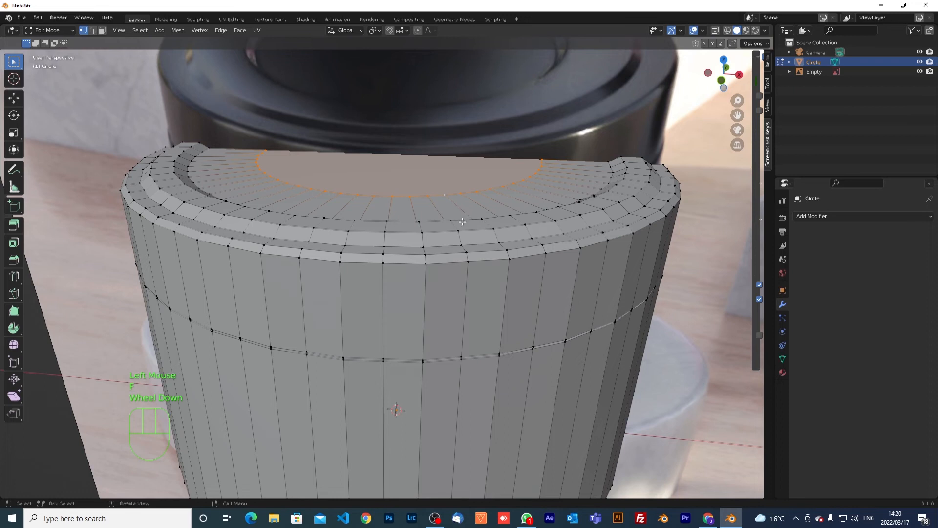
- Return to Object Mode and examine the closed lid and the seam between lid and jar body against the reference
key("Tab")
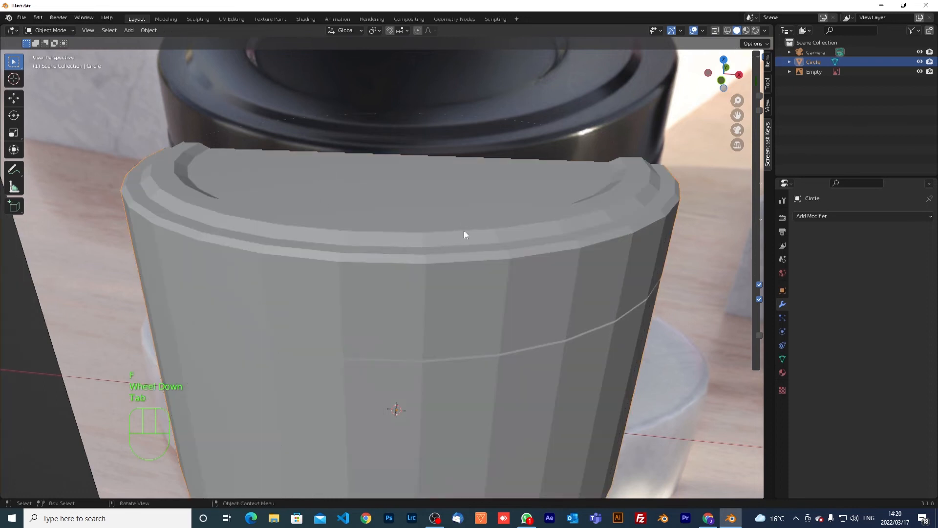
scroll(464, 235, "down", 4)
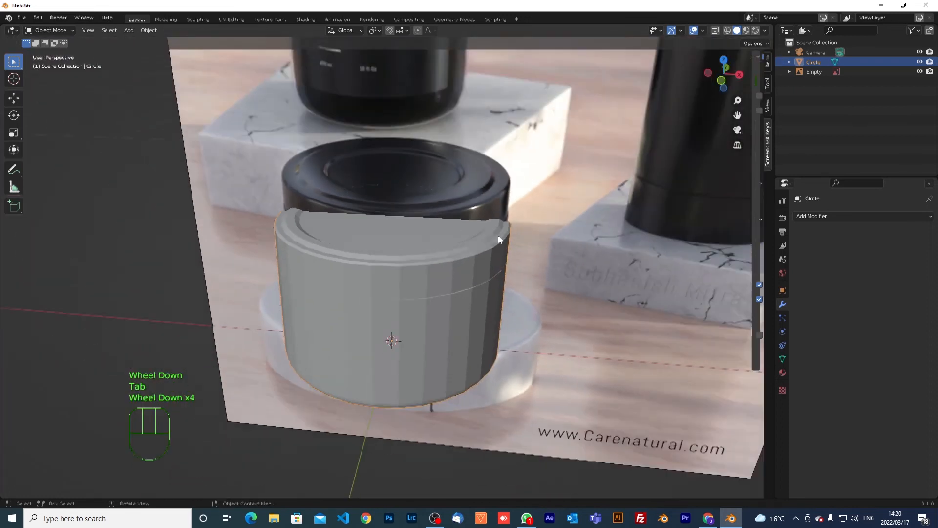
middle_click_drag(497, 236, 453, 230)
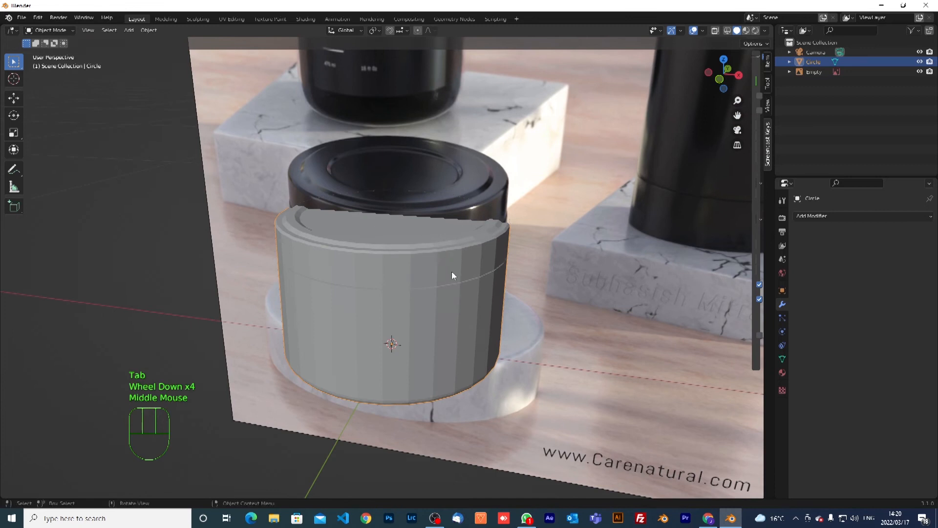
scroll(359, 278, "up", 2)
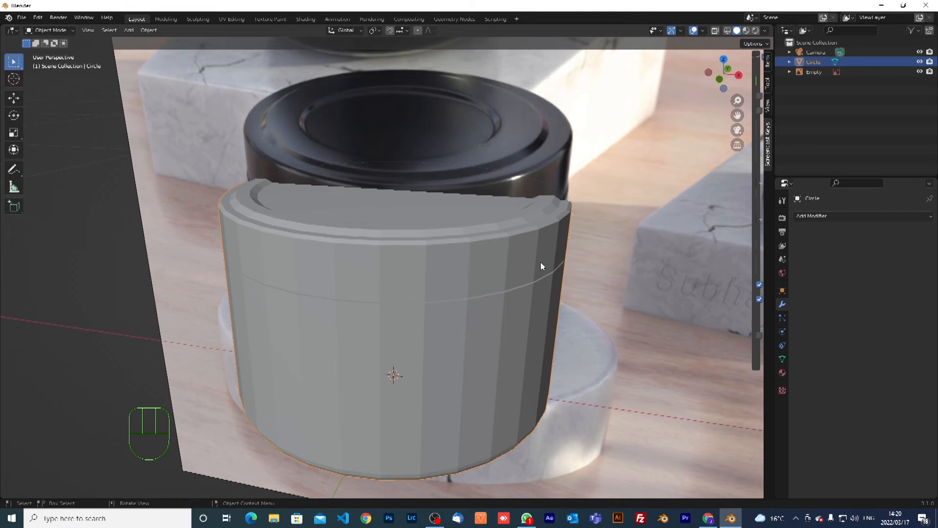
left_click(526, 286)
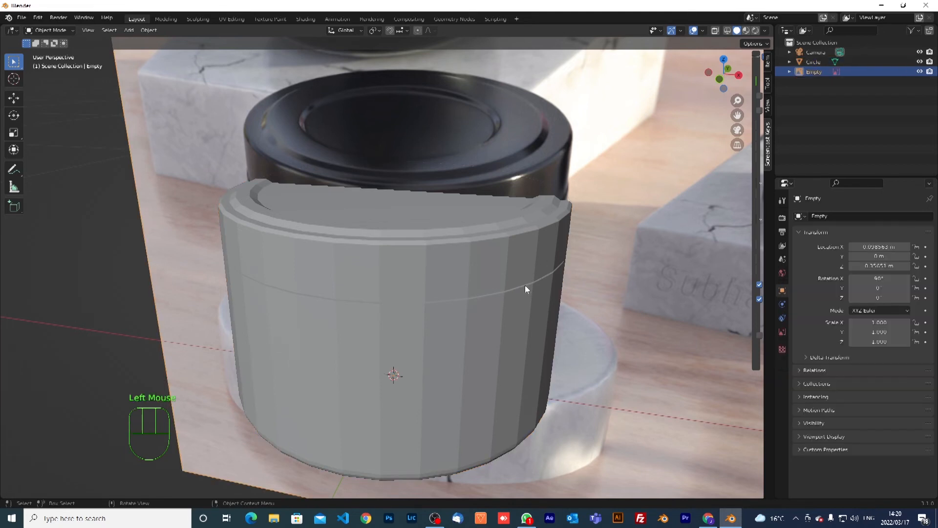
- Add a Subdivision Surface modifier to the jar with viewport level 2 and render level 3
left_click(525, 286)
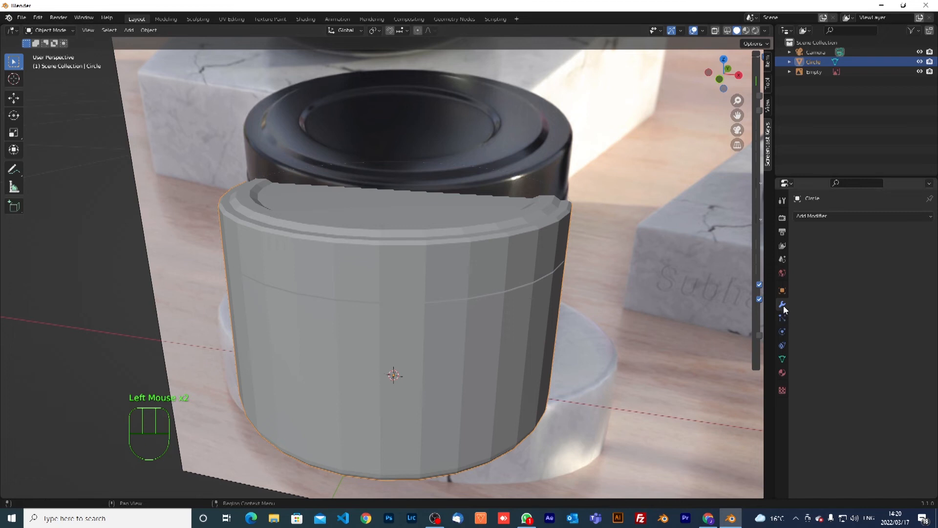
left_click(820, 217)
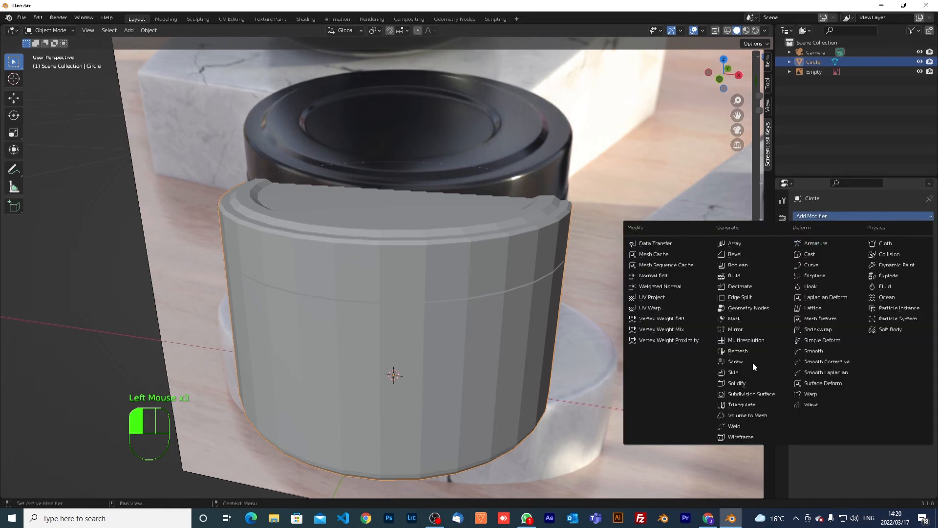
left_click(725, 394)
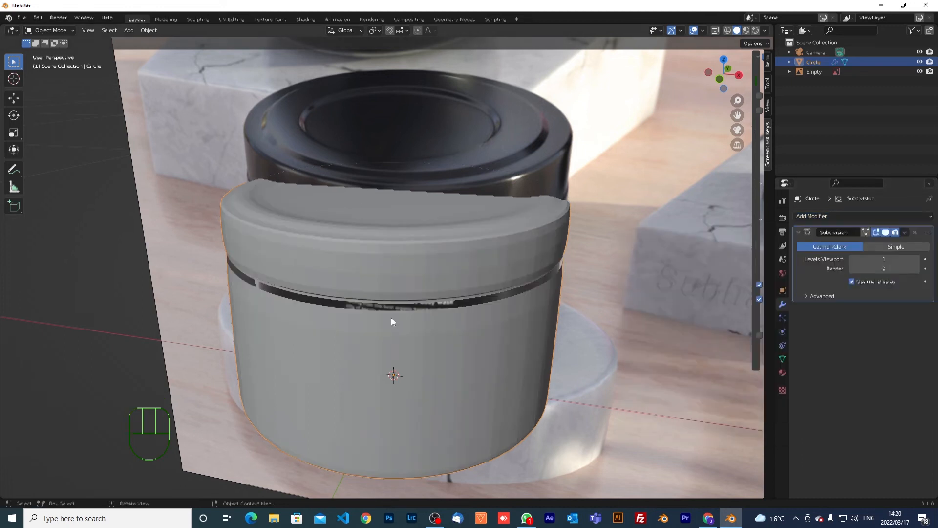
middle_click_drag(387, 311, 389, 294)
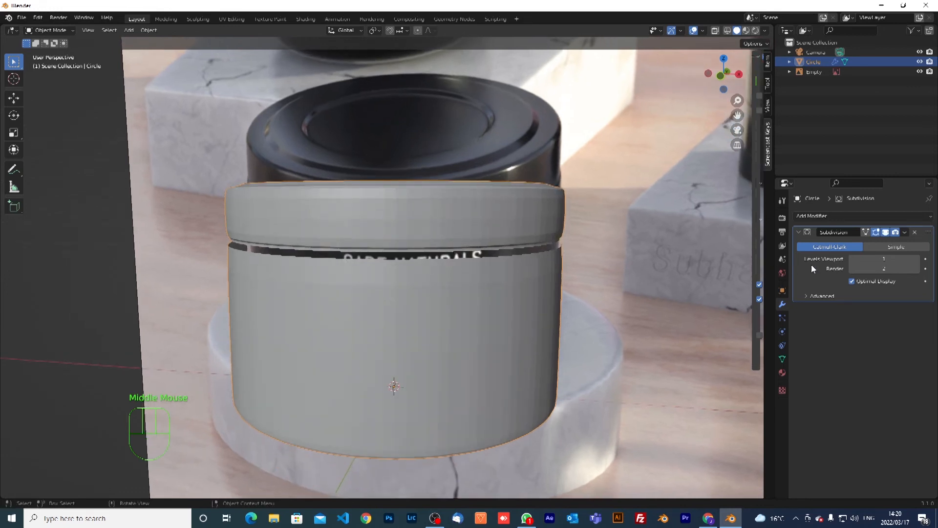
left_click(917, 259)
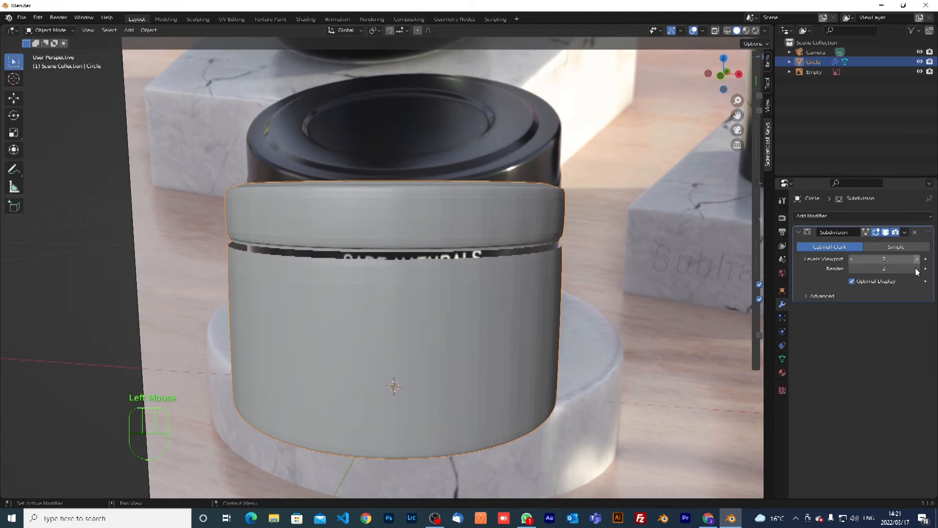
left_click(917, 269)
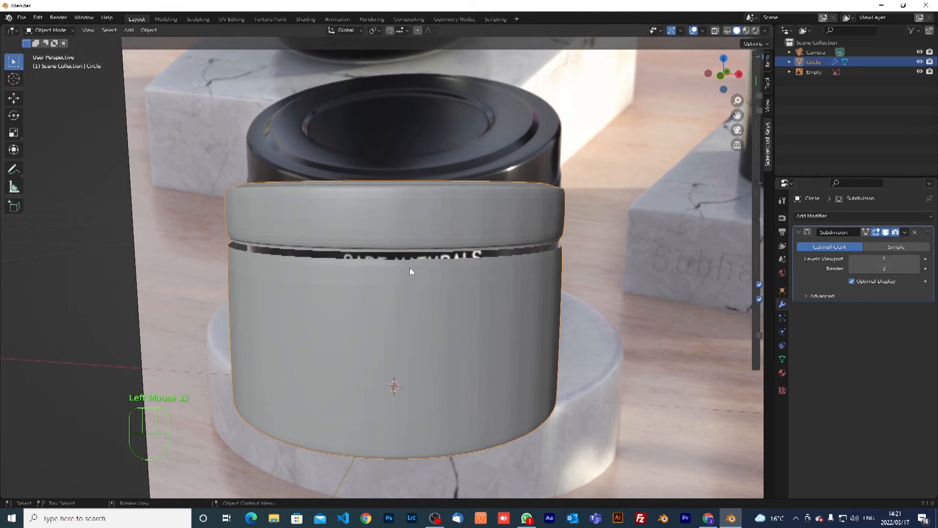
- Apply smooth shading to the jar and inspect the rounded lid and seam
left_click(150, 31)
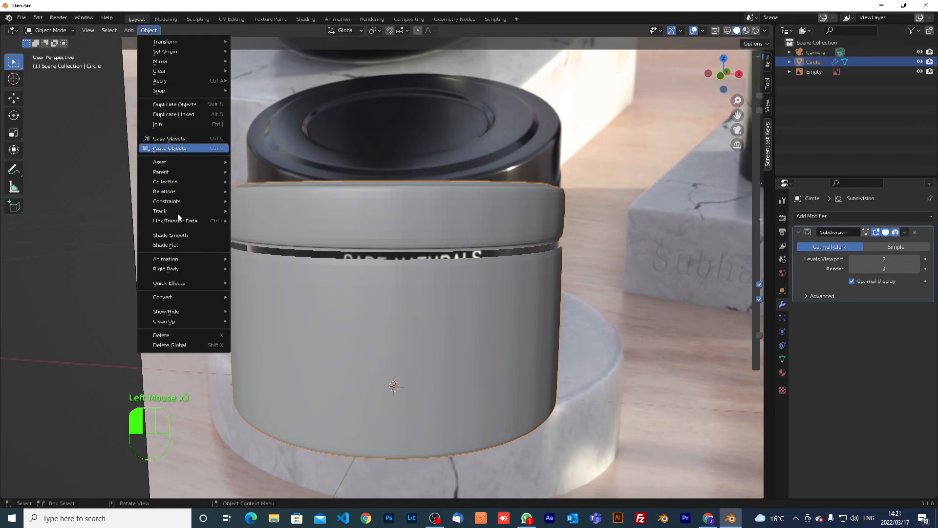
left_click(176, 232)
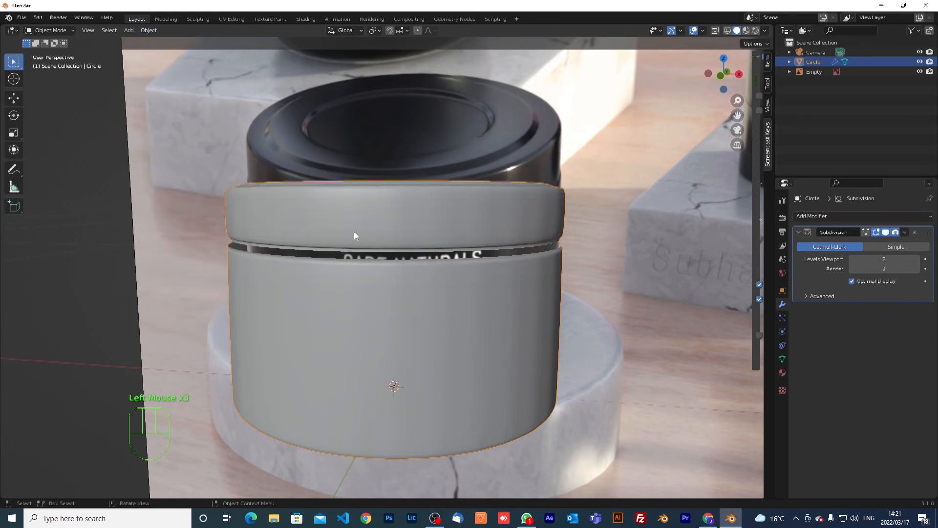
middle_click_drag(412, 227, 444, 172)
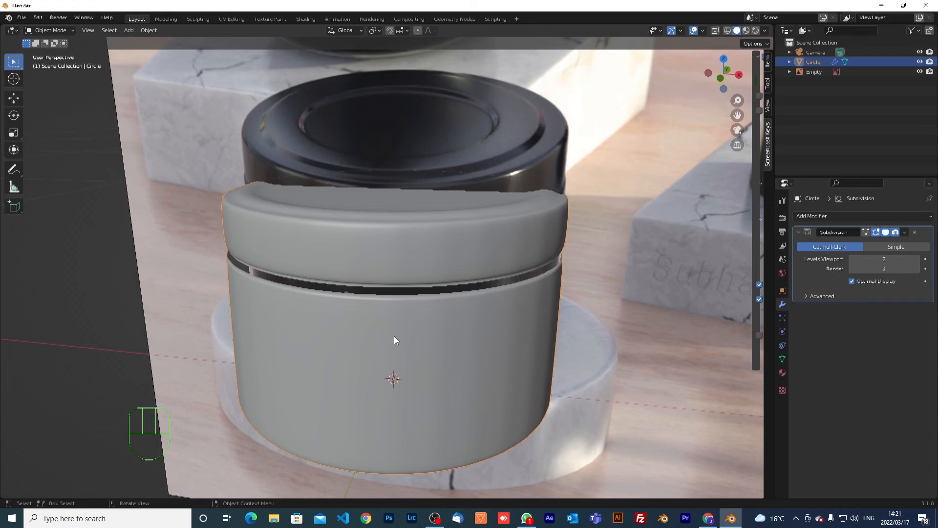
- Add a loop cut around the jar body and slide it up to just below the lid seam, factor about -0.954
key("KP_1")
scroll(332, 302, "up", 1)
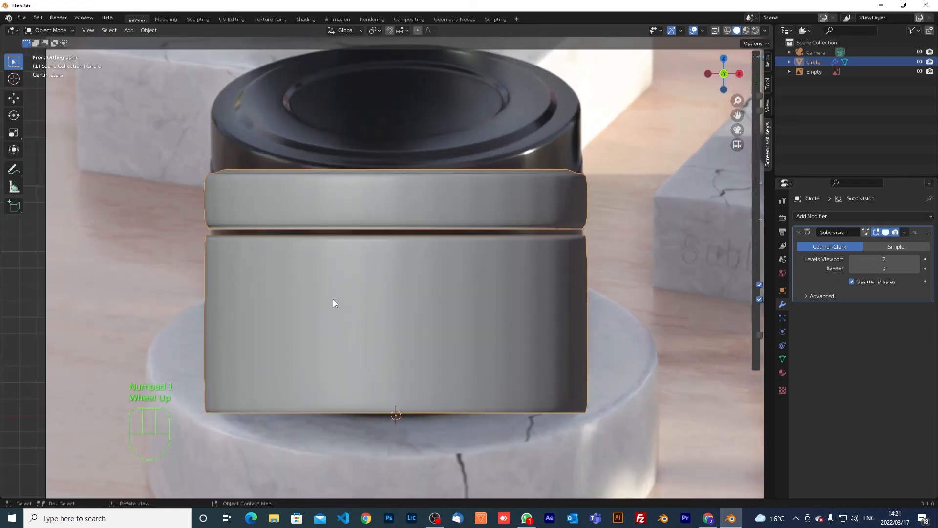
scroll(347, 250, "up", 1)
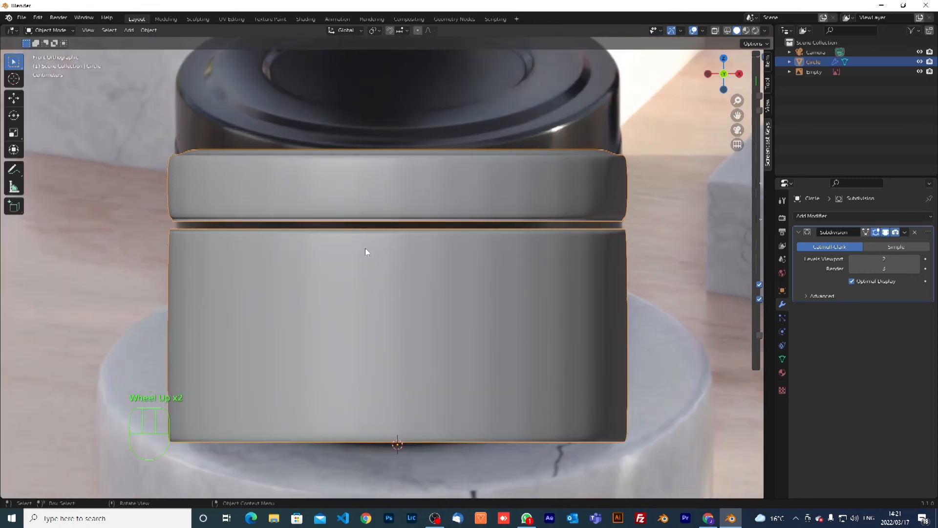
key("Tab")
key("Tab")
key("Tab")
key("ctrl+r")
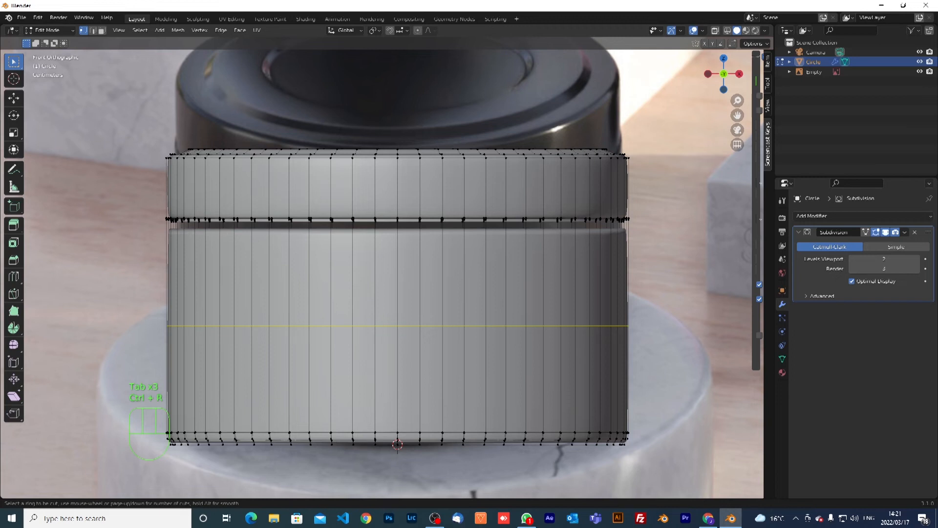
left_click(514, 250)
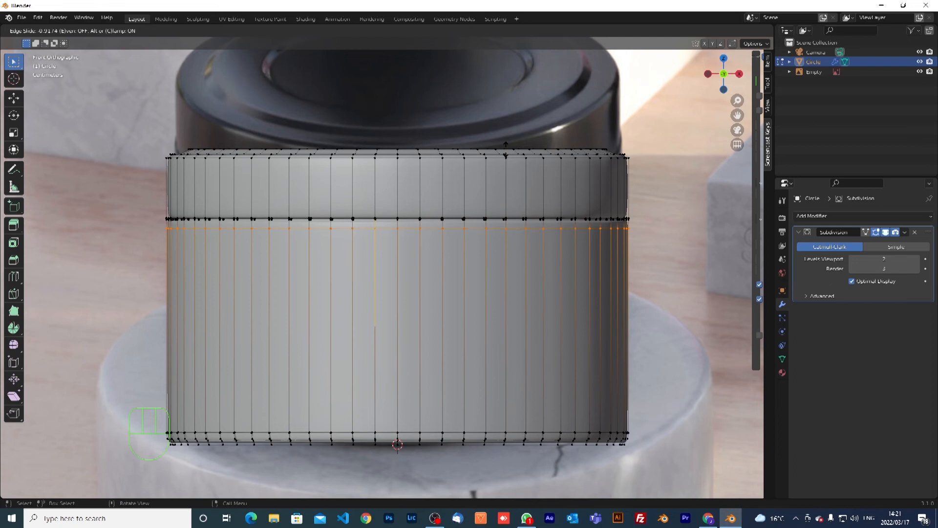
left_click(507, 145)
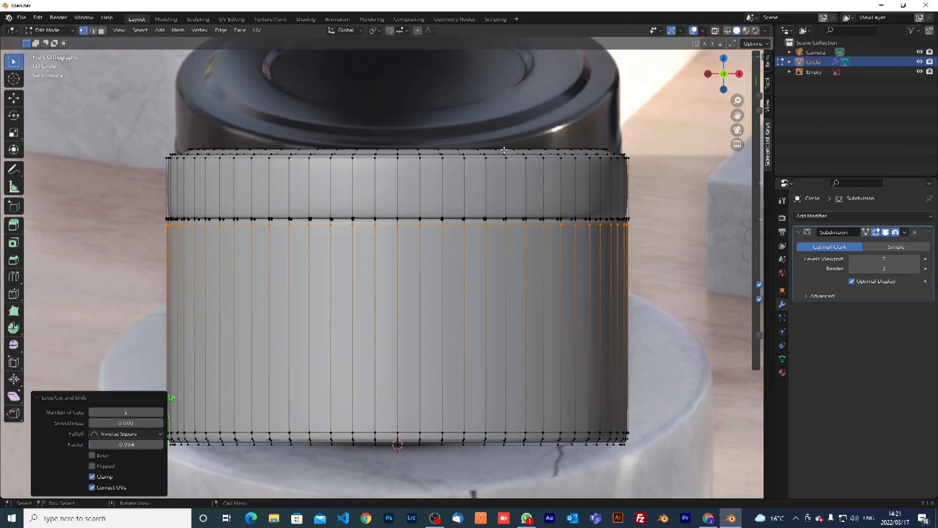
double_click(656, 310)
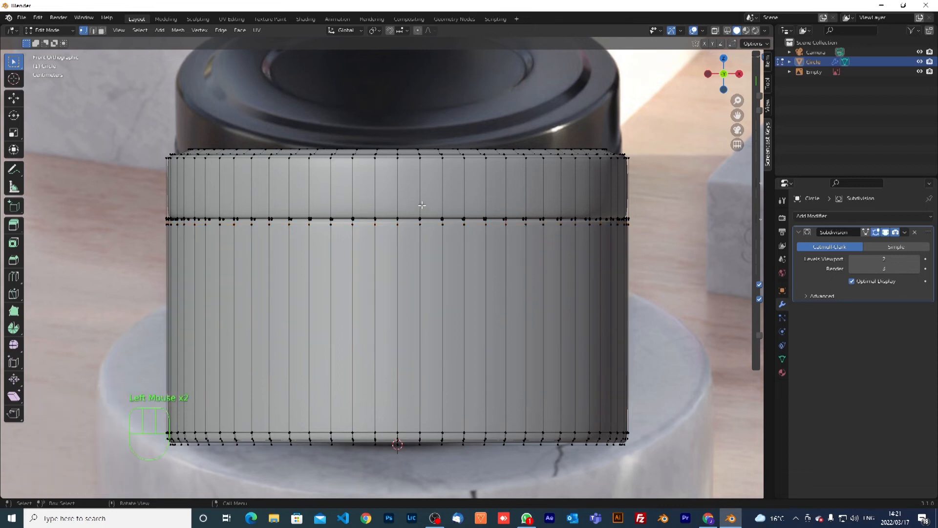
key("Tab")
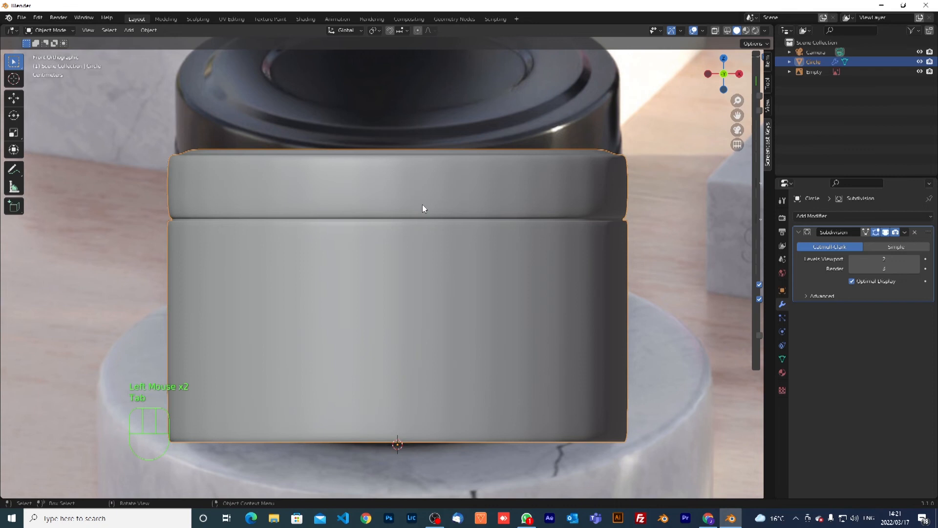
- Add a loop cut around the lid's side wall and slide it down to just above the seam, factor about 0.885
key("Tab")
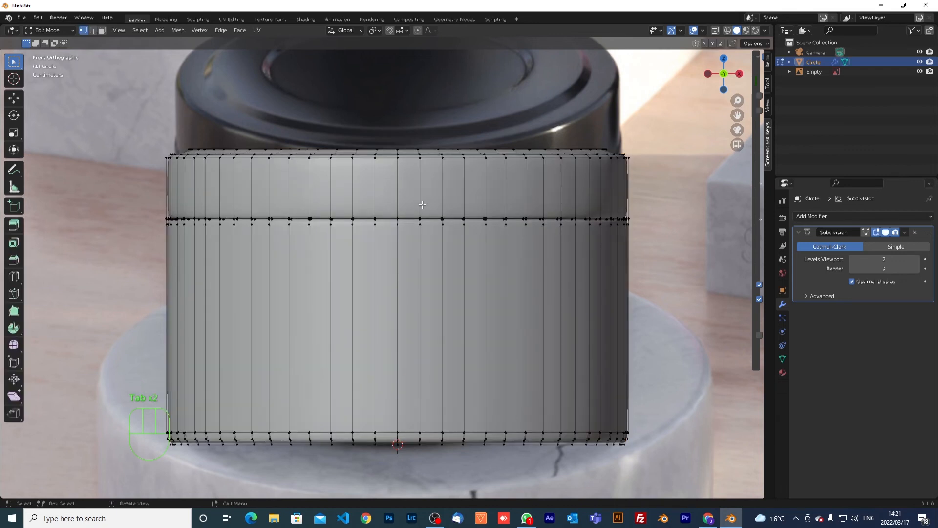
key("ctrl+r")
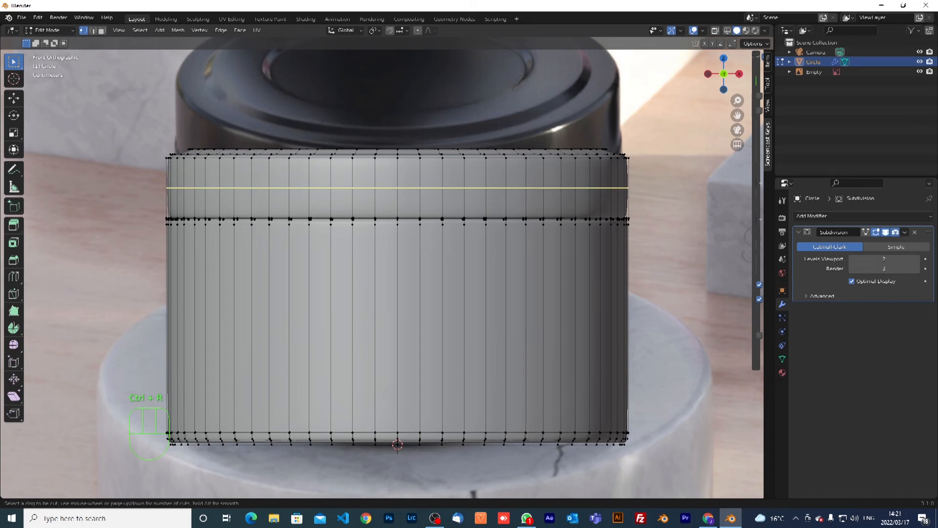
left_click(428, 251)
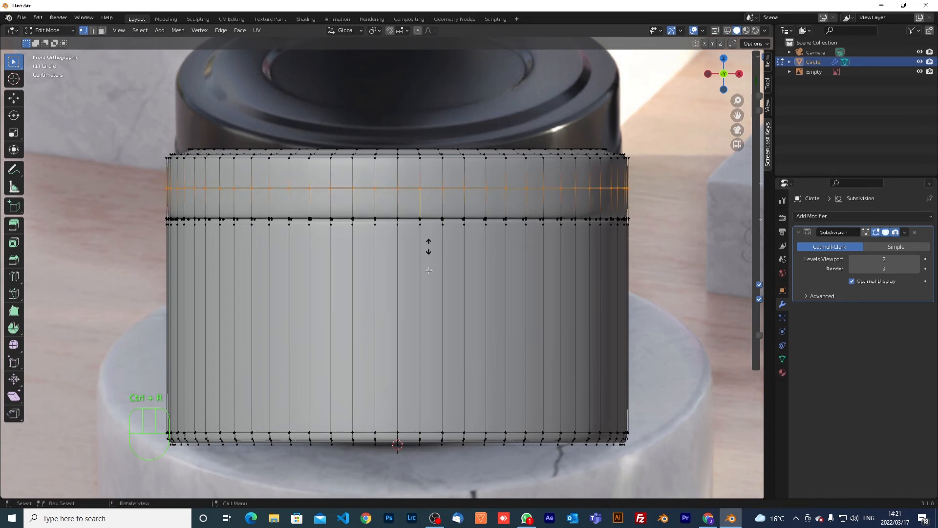
right_click(428, 259)
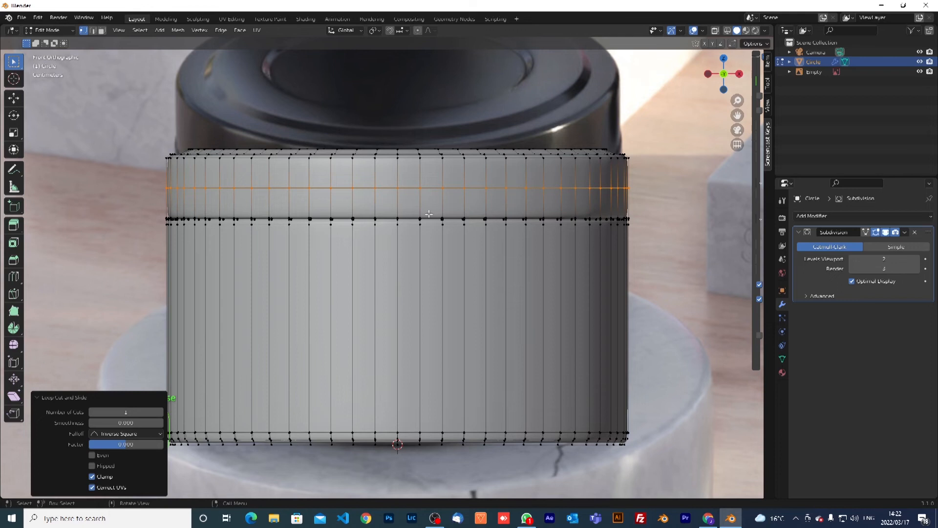
left_click(428, 238)
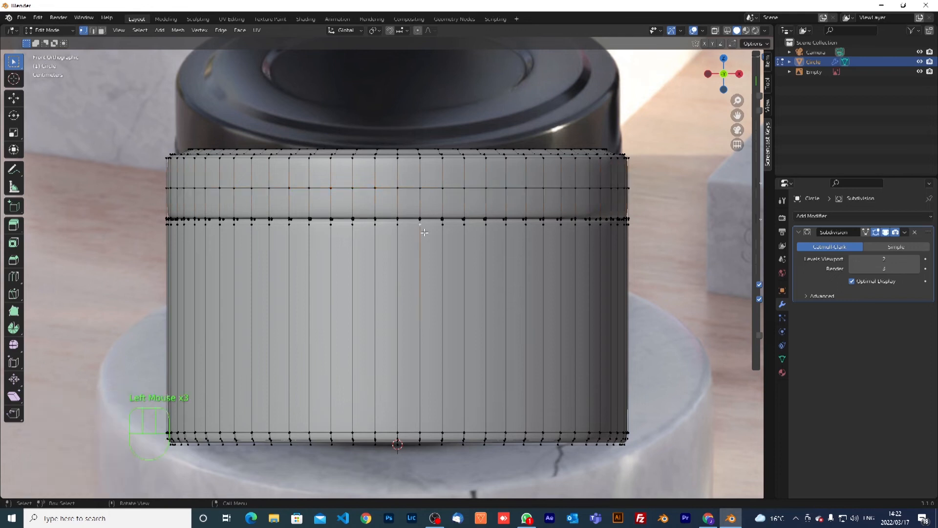
left_click(386, 189, "alt")
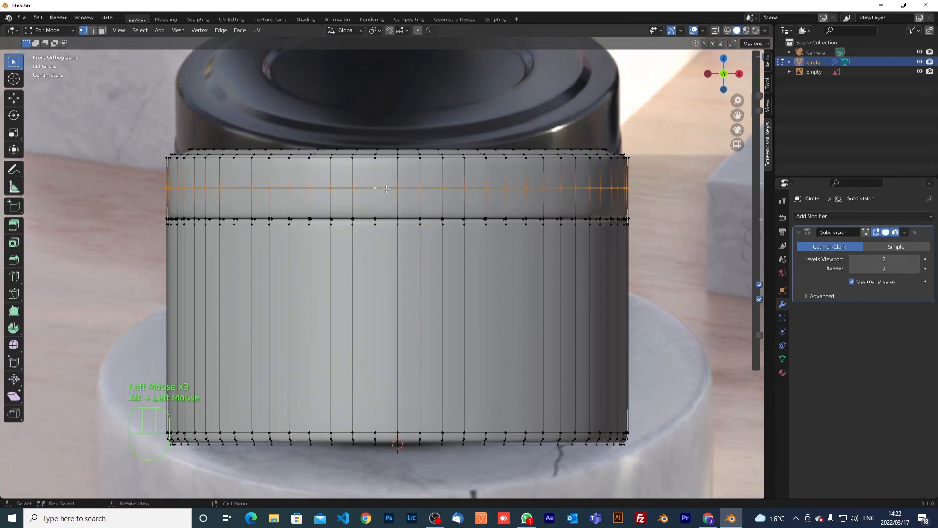
key("g")
key("g")
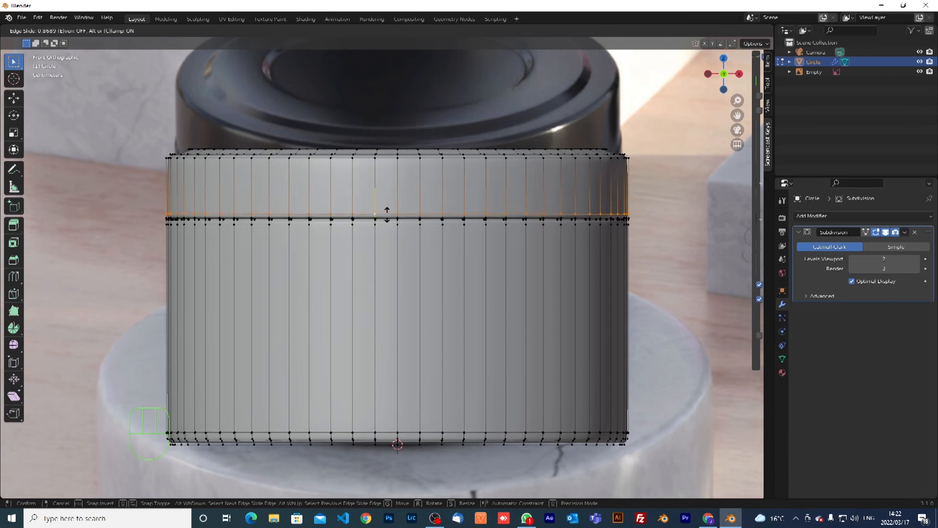
left_click(387, 215)
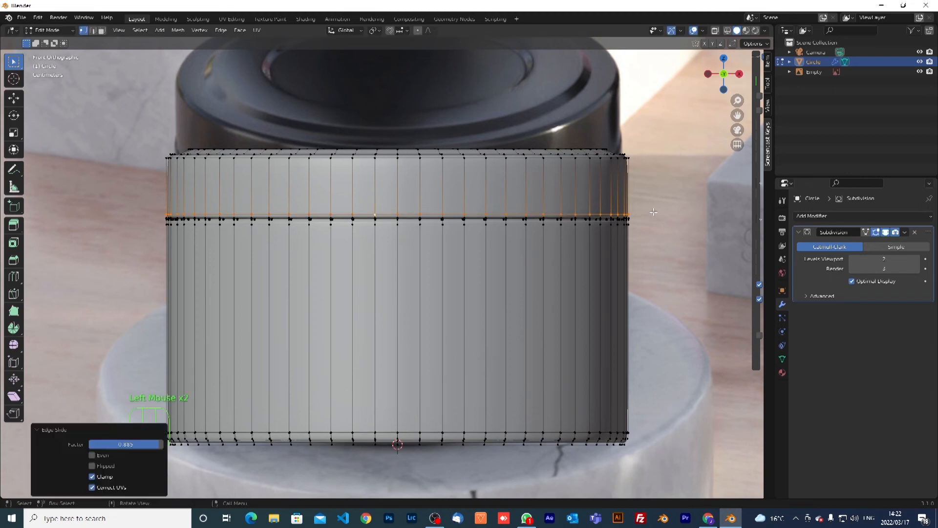
key("Tab")
key("Tab")
scroll(553, 209, "down", 1)
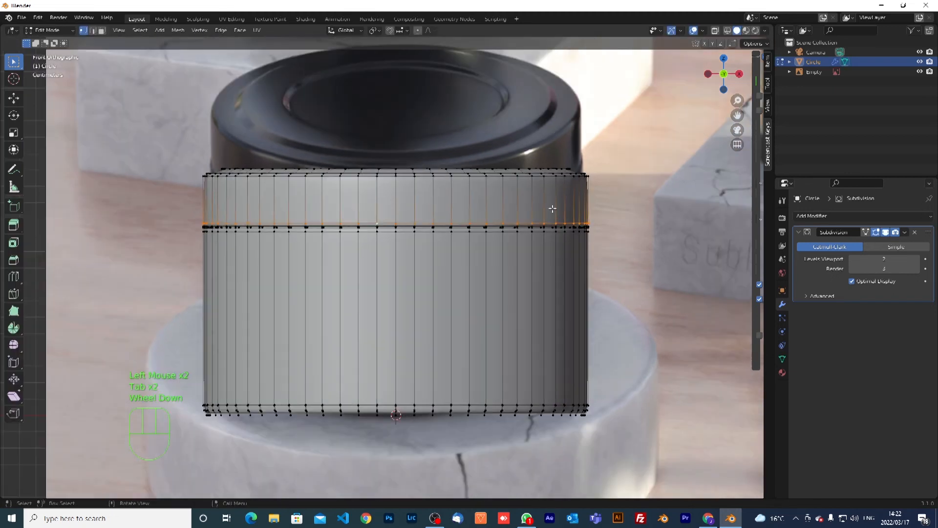
key("Tab")
middle_click_drag(580, 213, 249, 232)
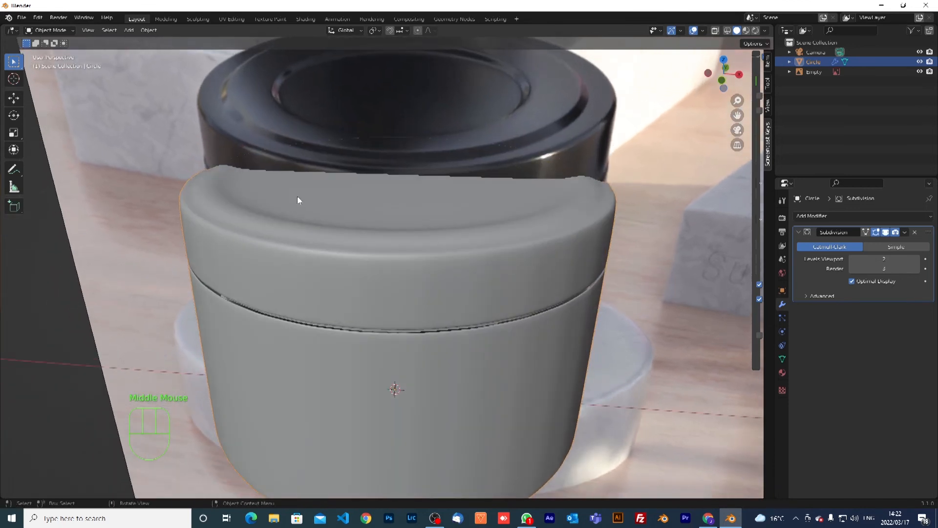
- Add a loop cut to the recessed ring on the lid top and slide it outward to the recess edge, factor about 0.929
key("Tab")
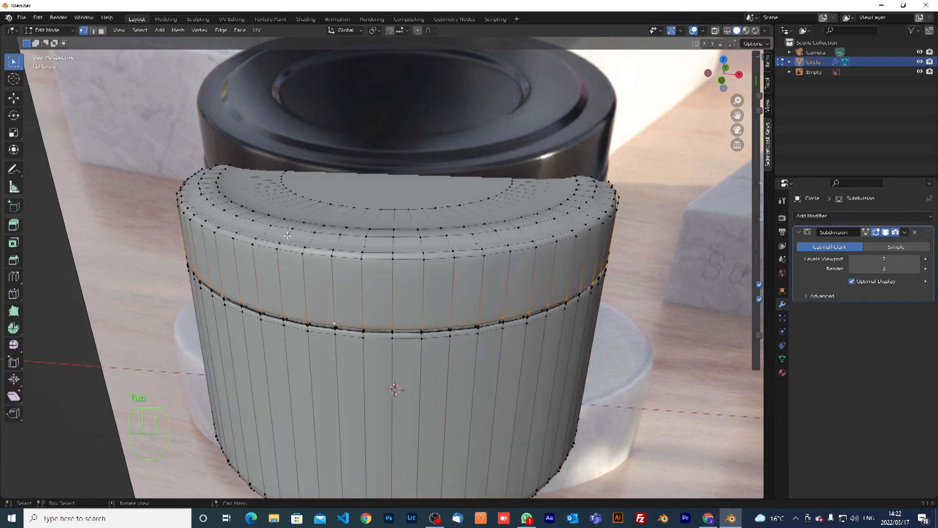
scroll(282, 233, "up", 1)
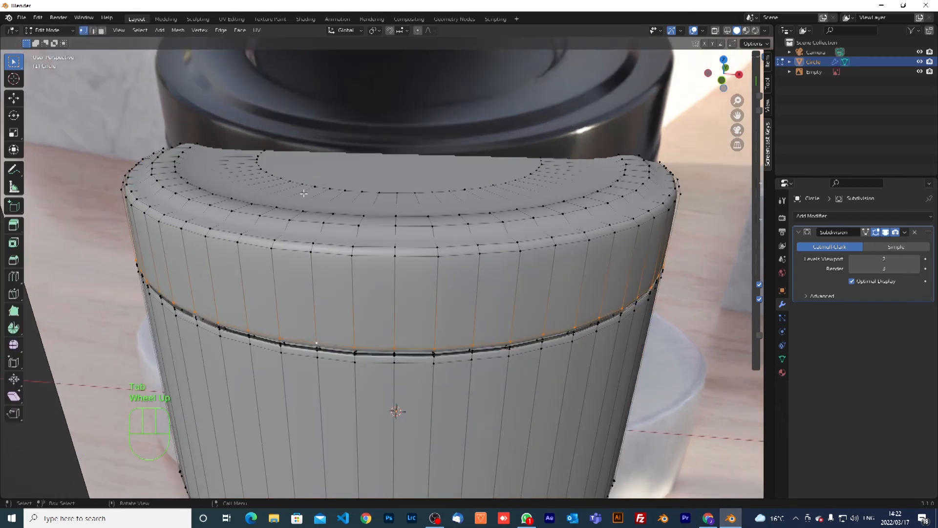
key("ctrl+r")
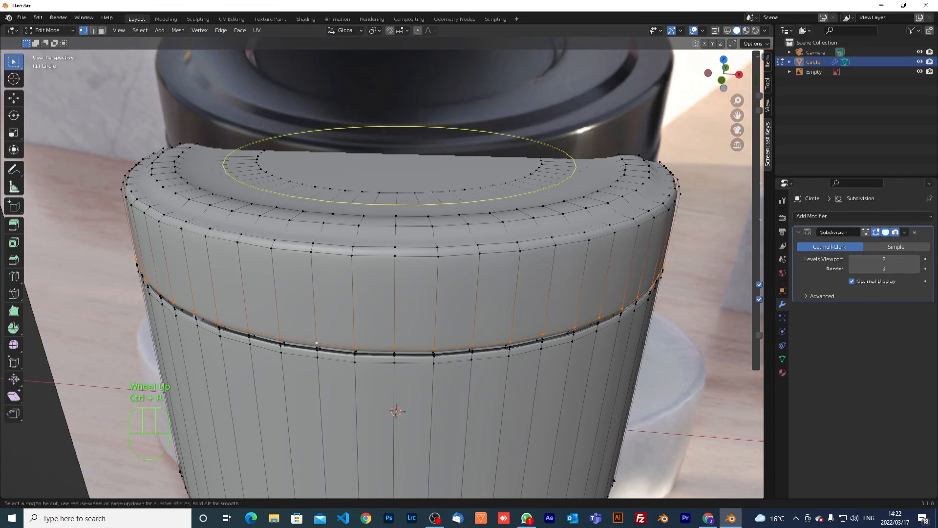
left_click(307, 210)
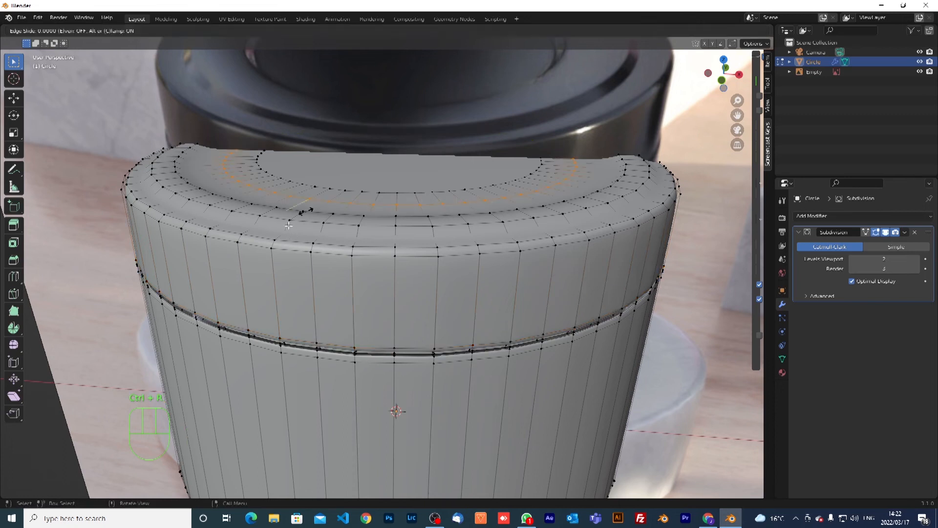
right_click(305, 211)
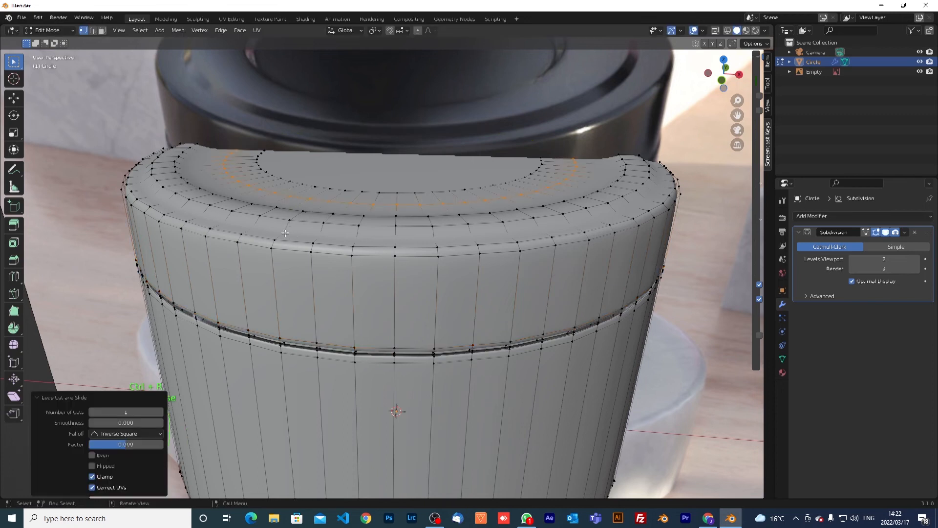
left_click(421, 230)
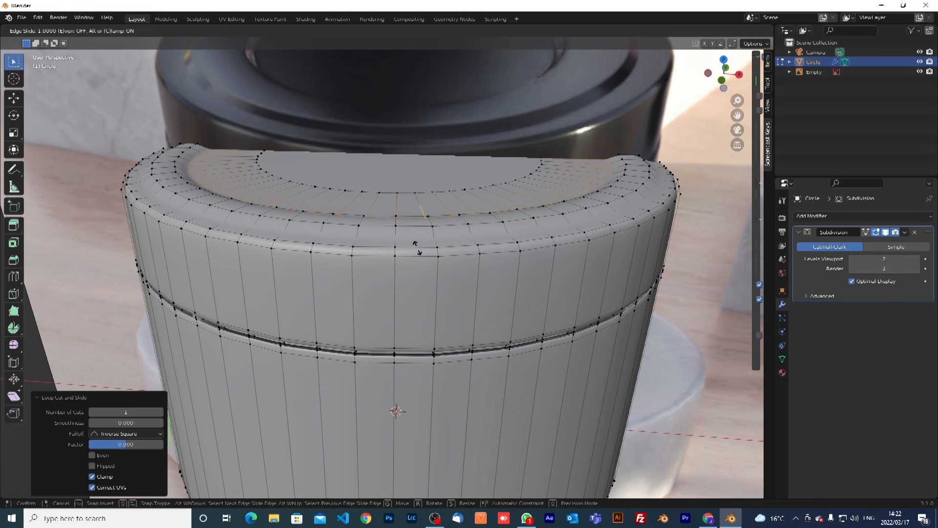
left_click(417, 243)
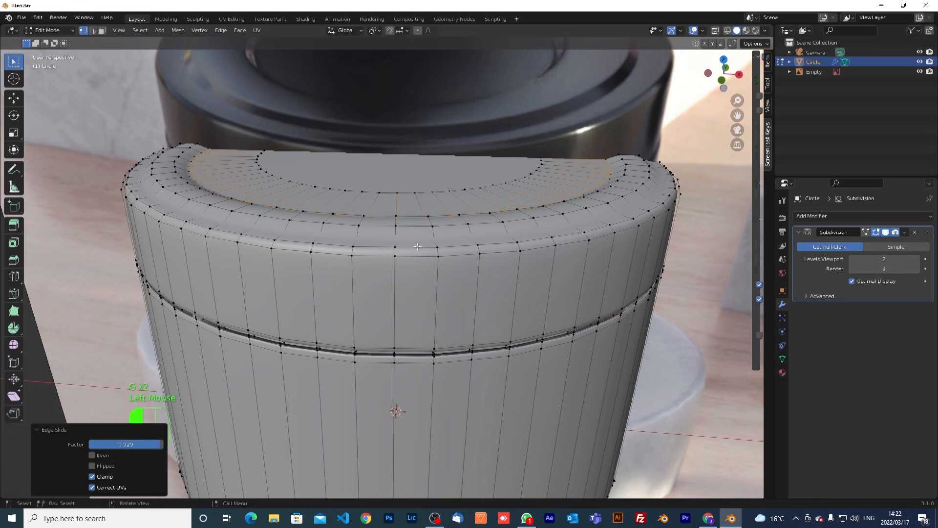
- Add two loop cuts around the narrow sloped wall of the lid's recess, left unslid at factor 0
key("ctrl+r")
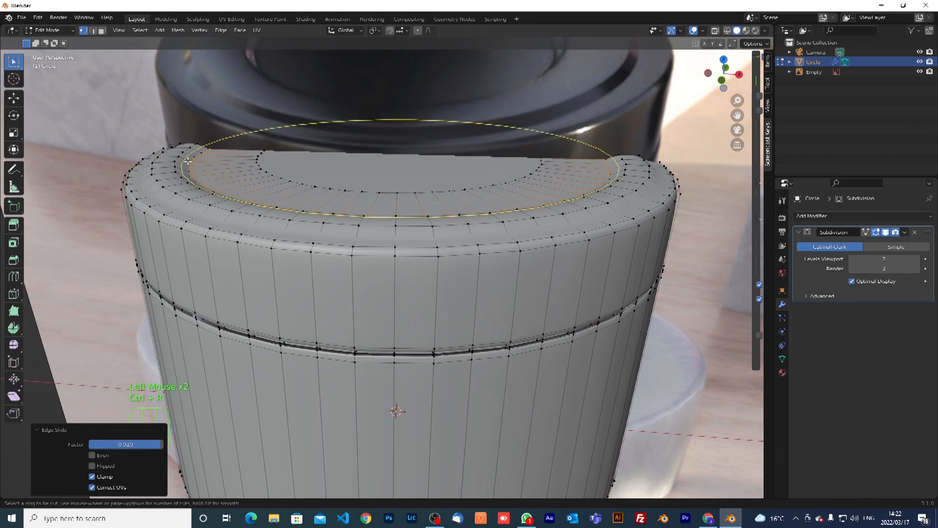
scroll(188, 161, "up", 1)
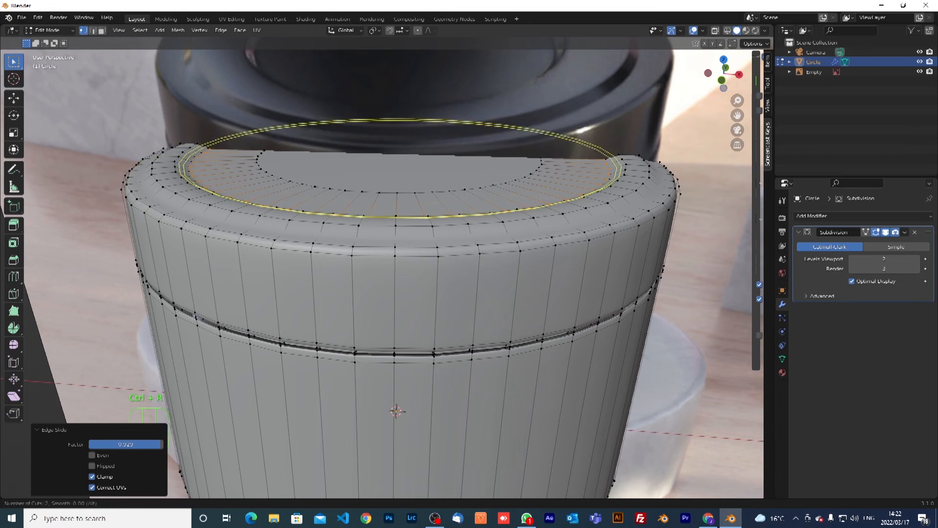
left_click(205, 161)
right_click(204, 161)
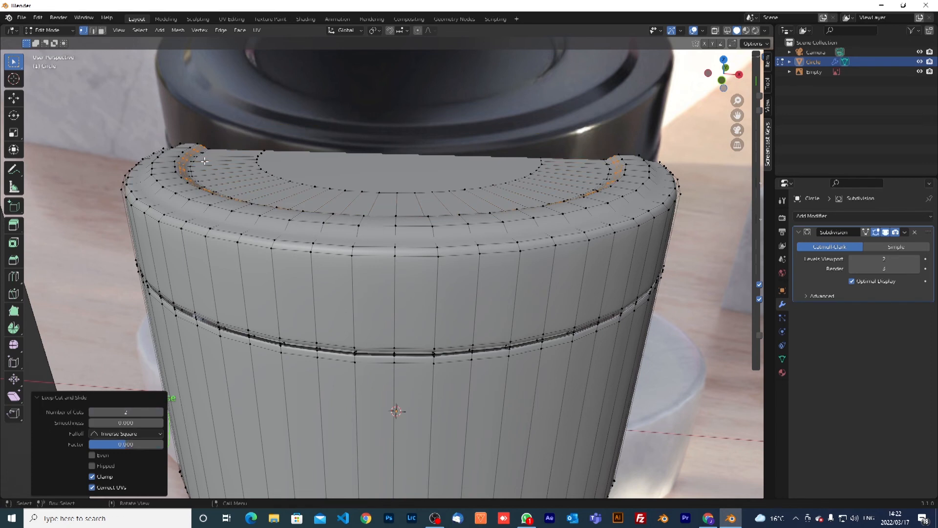
key("s")
key("z")
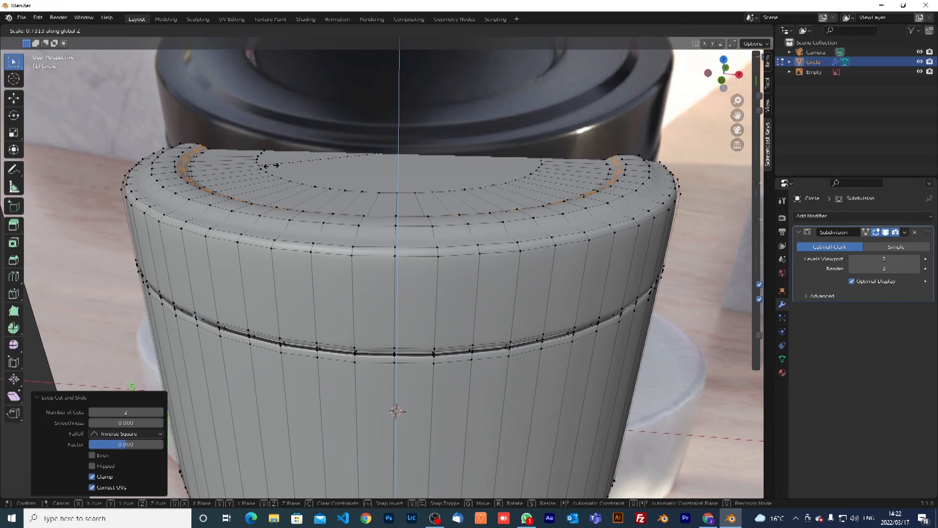
right_click(192, 166)
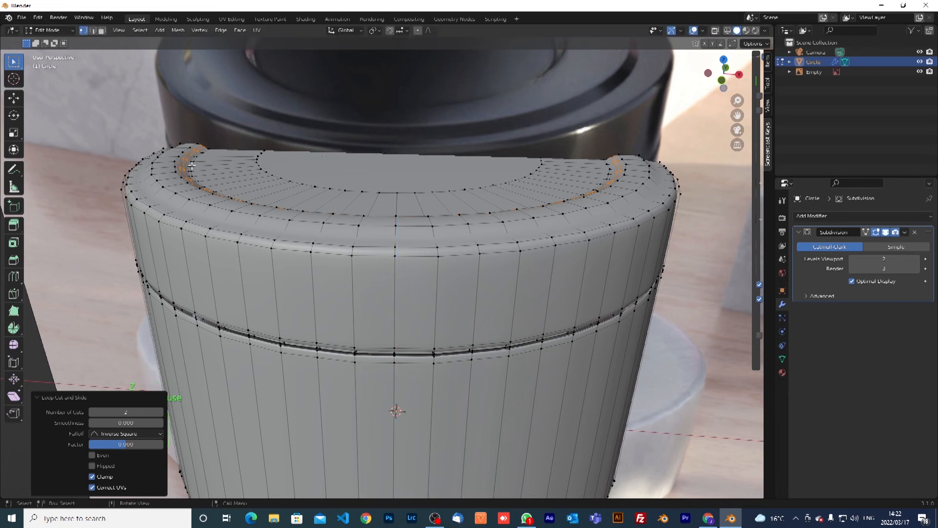
- Slide the inner of the two recess-wall loops inward toward the recess floor, factor about -0.771
scroll(200, 160, "up", 2)
scroll(282, 145, "down", 2)
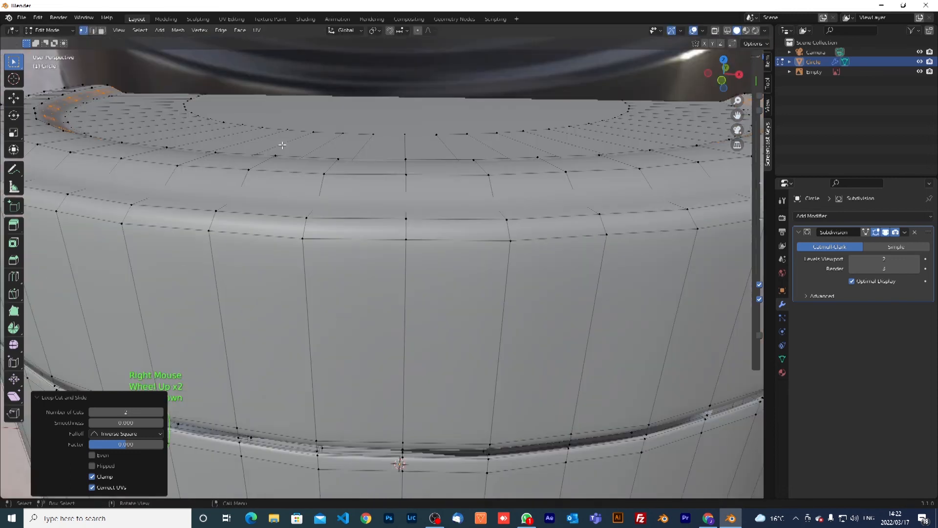
middle_click_drag(264, 147, 64, 106)
key("alt")
left_click(64, 106, "alt")
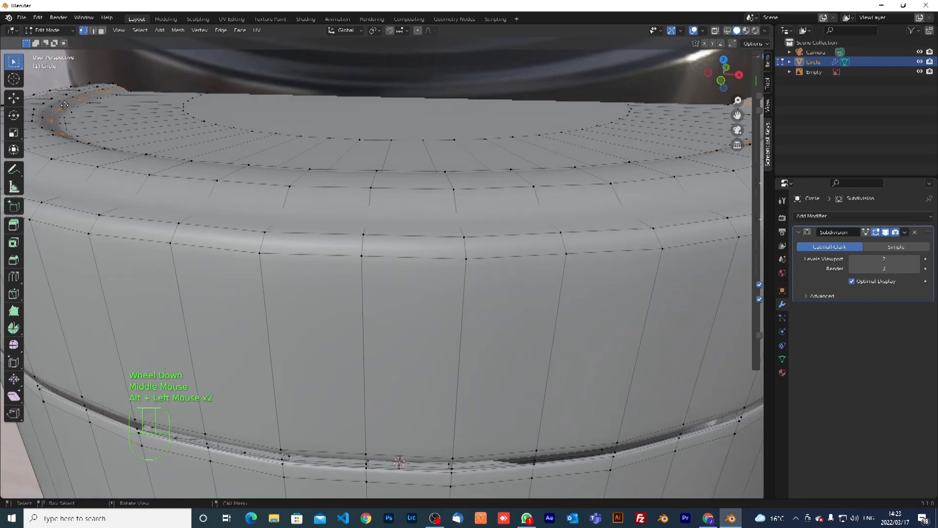
key("g")
key("g")
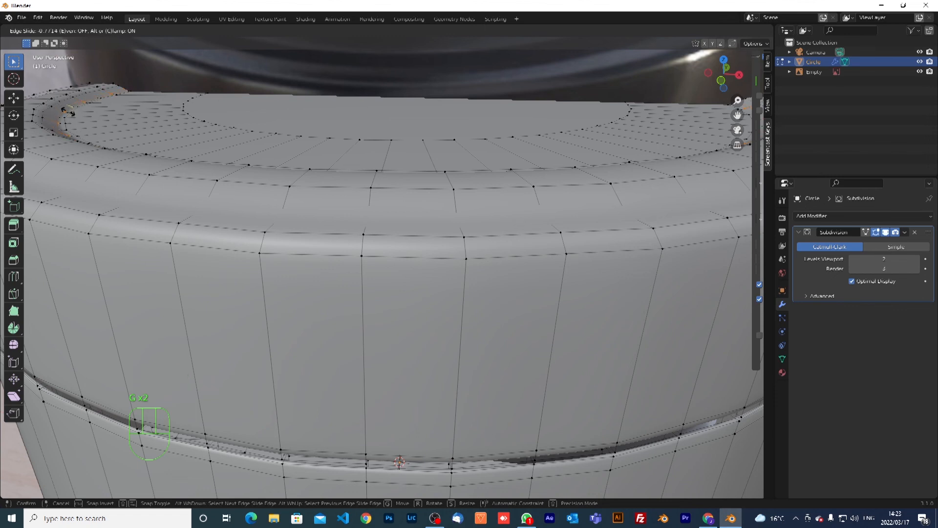
left_click(68, 113)
- Slide the outer recess-wall loop outward toward the rim, factor about 0.461, and check the smoothed lid in Object Mode
left_click(46, 110, "alt")
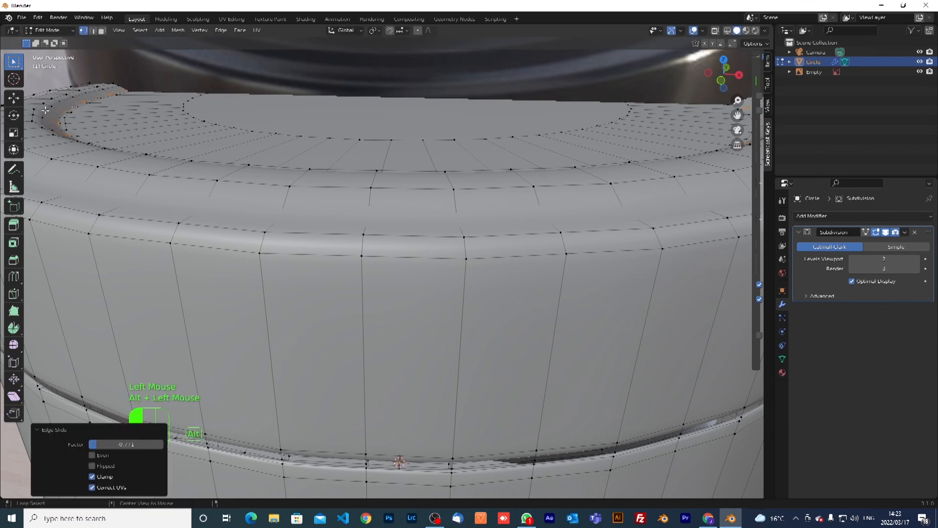
left_click(46, 110, "alt")
key("g")
key("g")
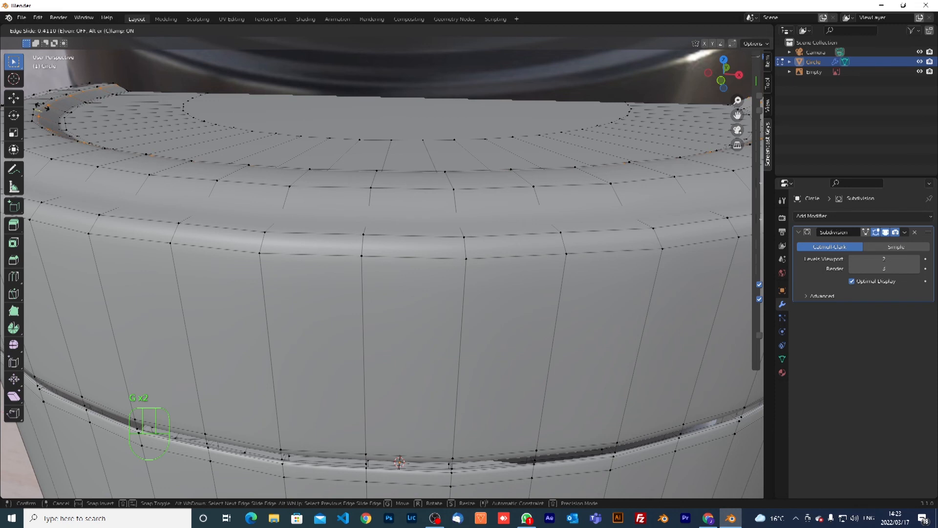
left_click(111, 107)
scroll(111, 107, "down", 2)
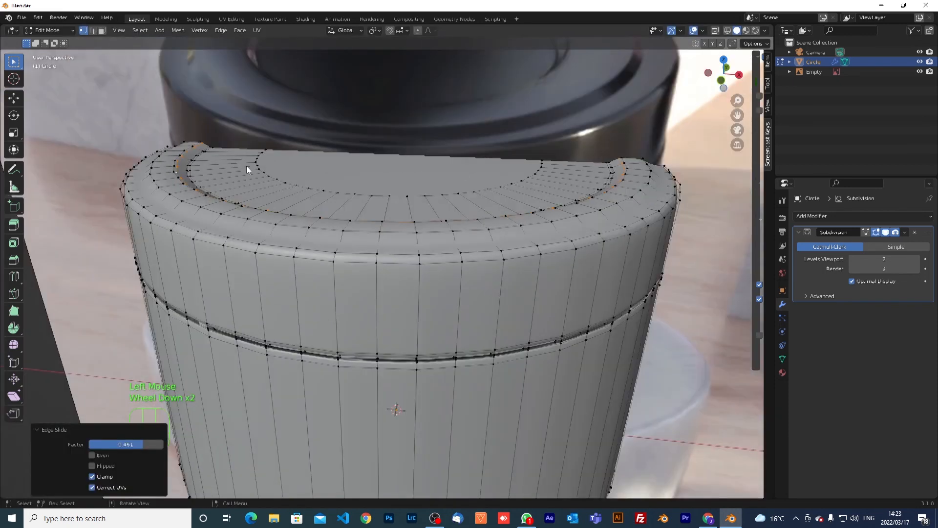
key("Tab")
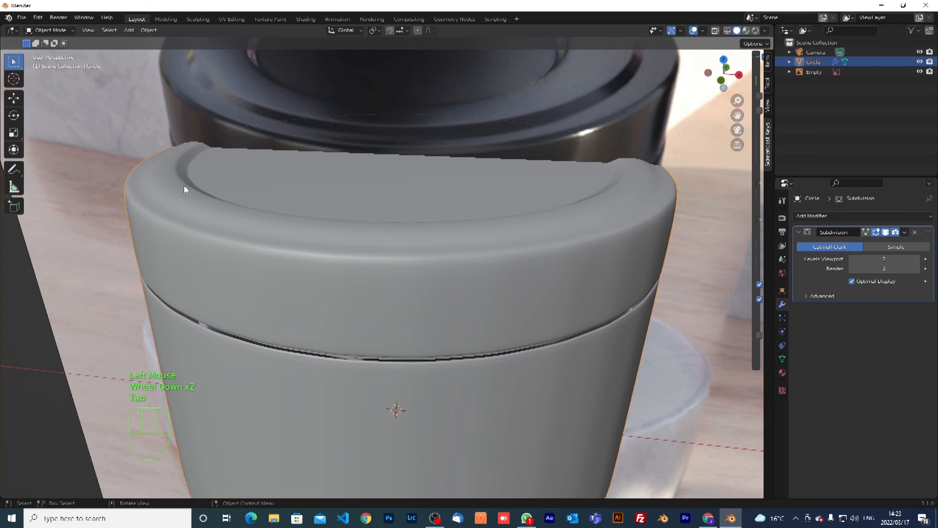
key("Tab")
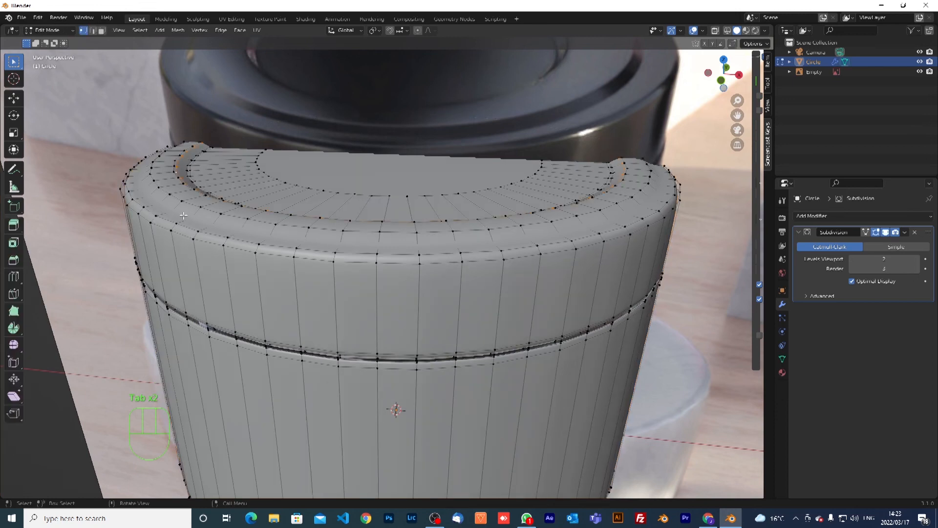
- Add a loop cut around the lid's raised rim and slide it inward toward the recess, factor about -0.525
key("ctrl+r")
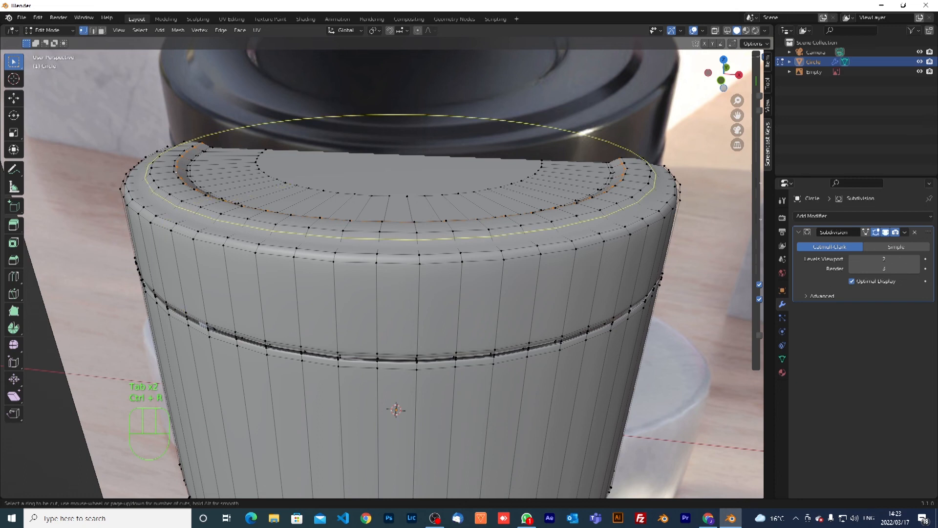
left_click(291, 258)
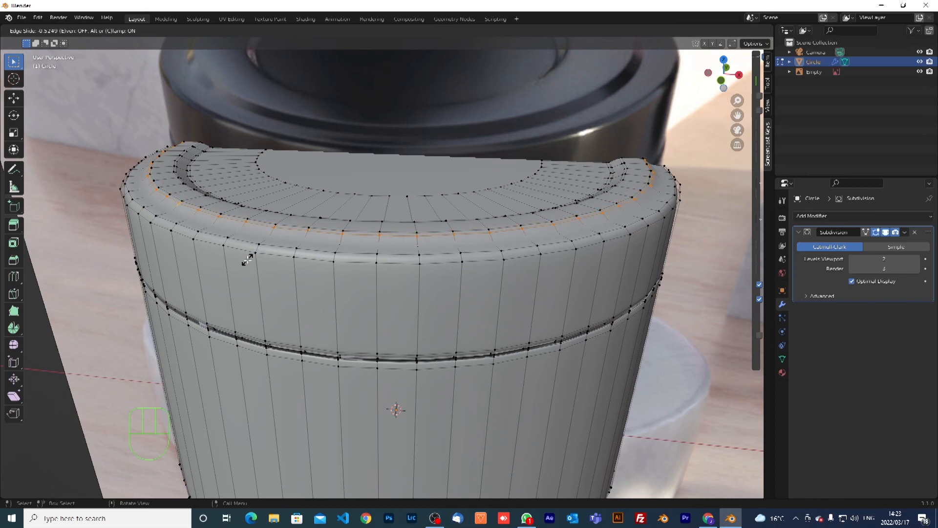
left_click(247, 260)
- Add a second loop cut on the lid's rim outside the previous one and slide it outward, factor about 0.515
key("ctrl+r")
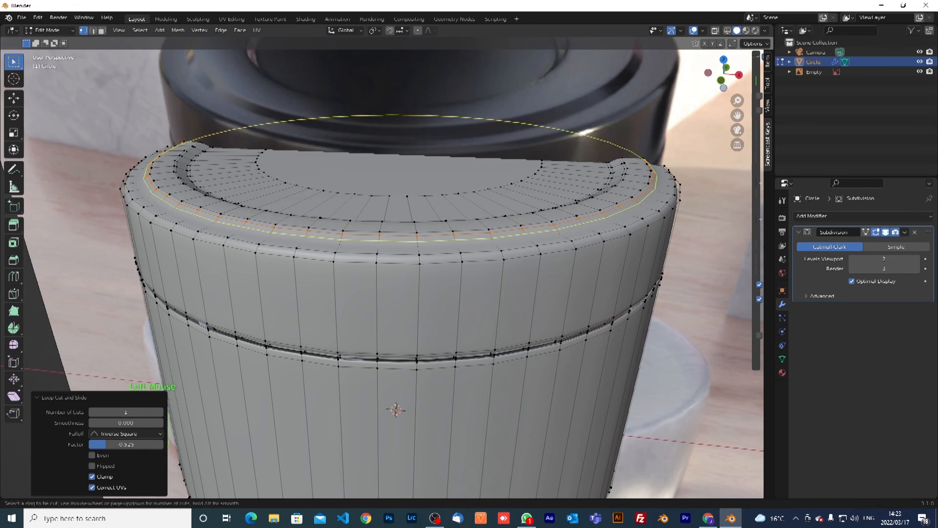
left_click(241, 231)
right_click(242, 230)
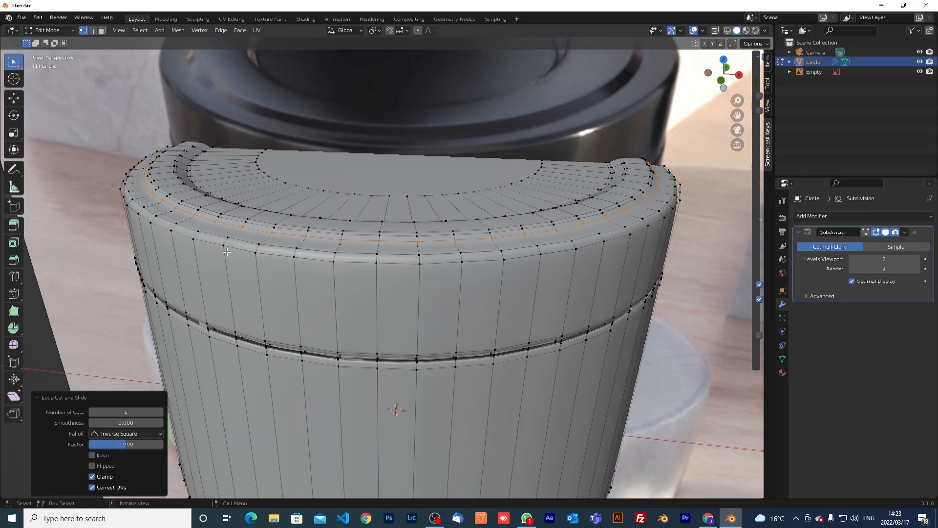
right_click(245, 236)
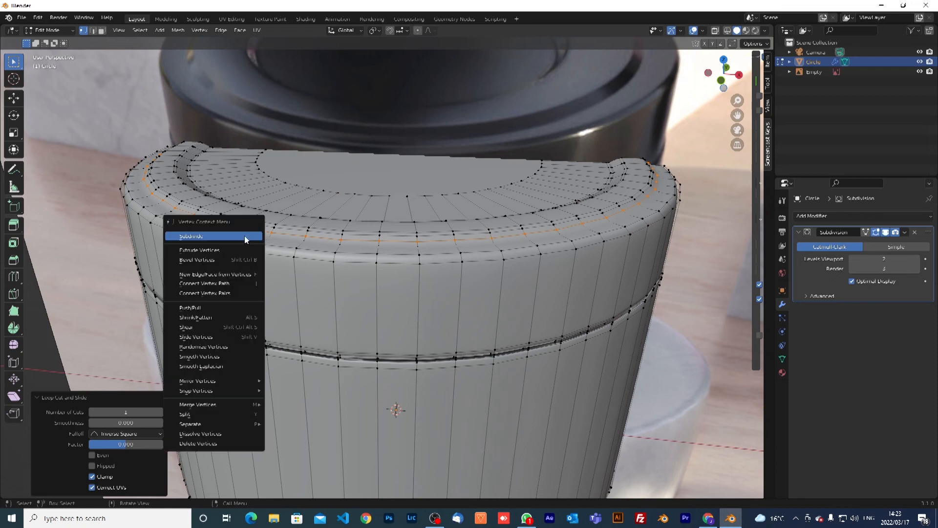
left_click(247, 239)
left_click(313, 238, "alt")
key("g")
key("g")
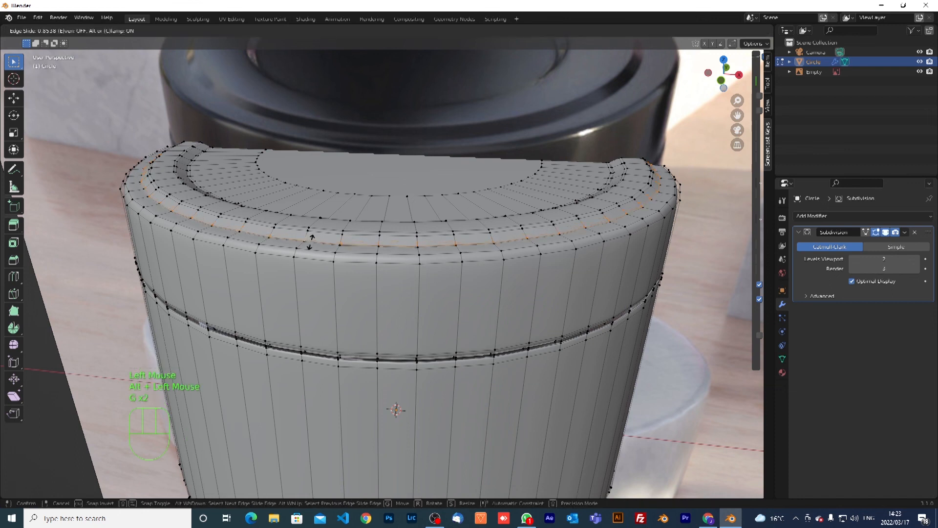
left_click(310, 240)
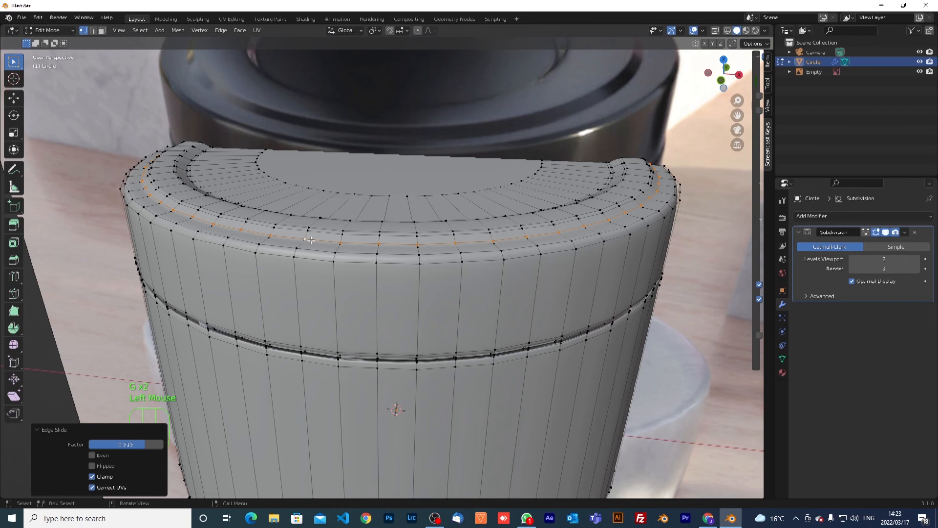
- Examine the smoothed lid, and compare the jar's outline with the poster reference in front view by hiding and showing the jar
key("Tab")
key("Tab")
key("Tab")
scroll(402, 251, "down", 1)
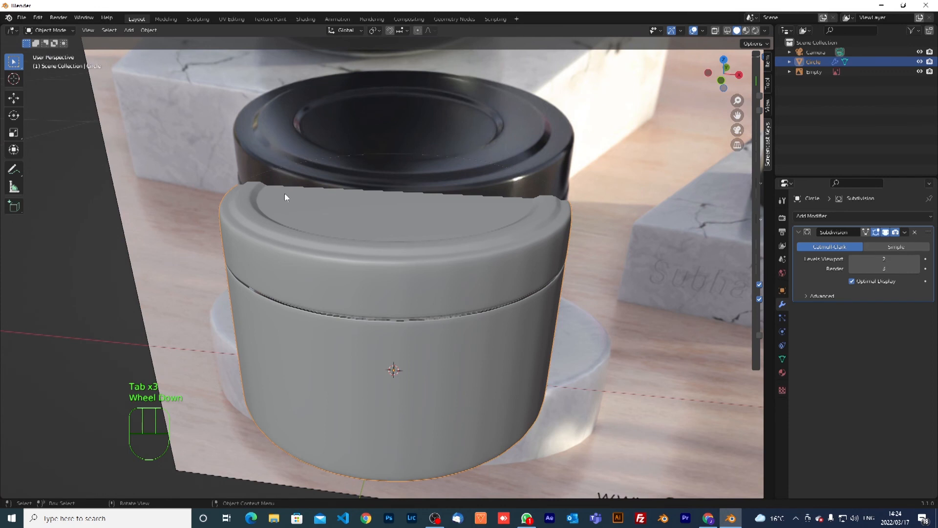
scroll(432, 246, "down", 1)
middle_click_drag(432, 247, 422, 248)
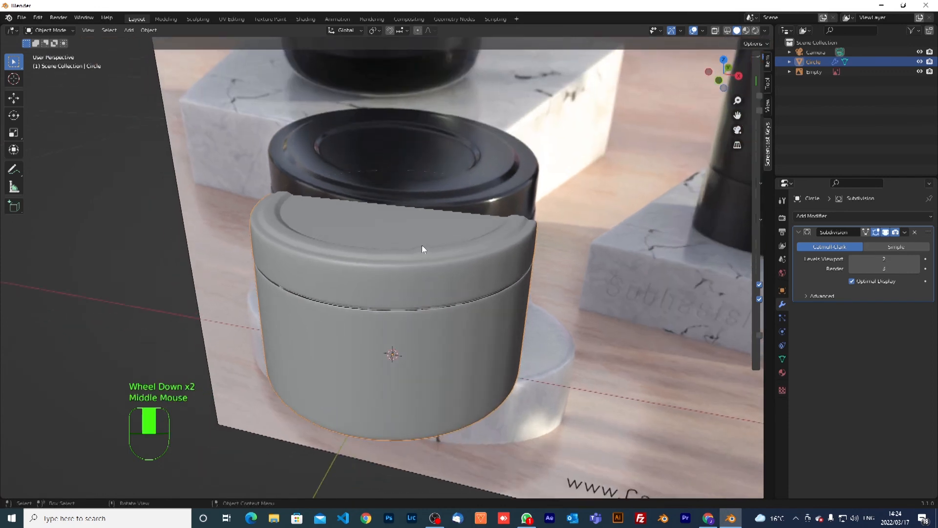
key("KP_1")
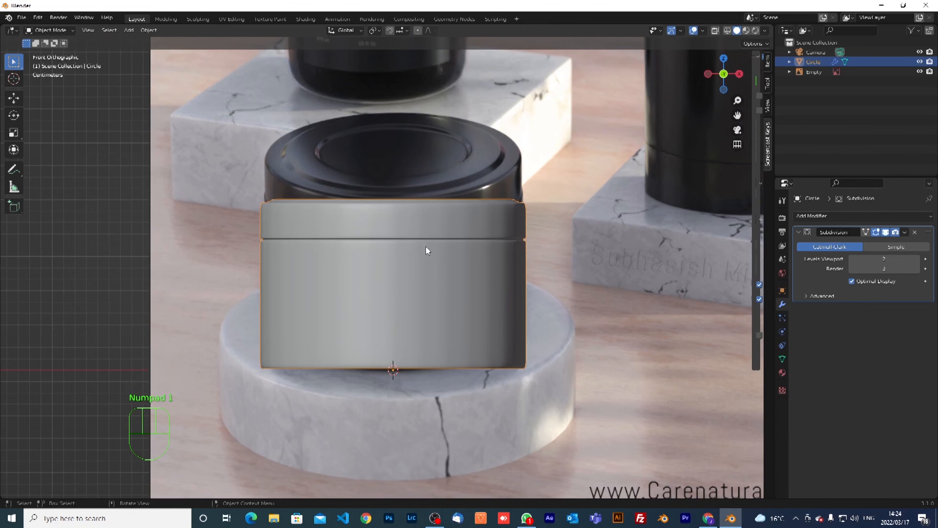
scroll(426, 247, "down", 2)
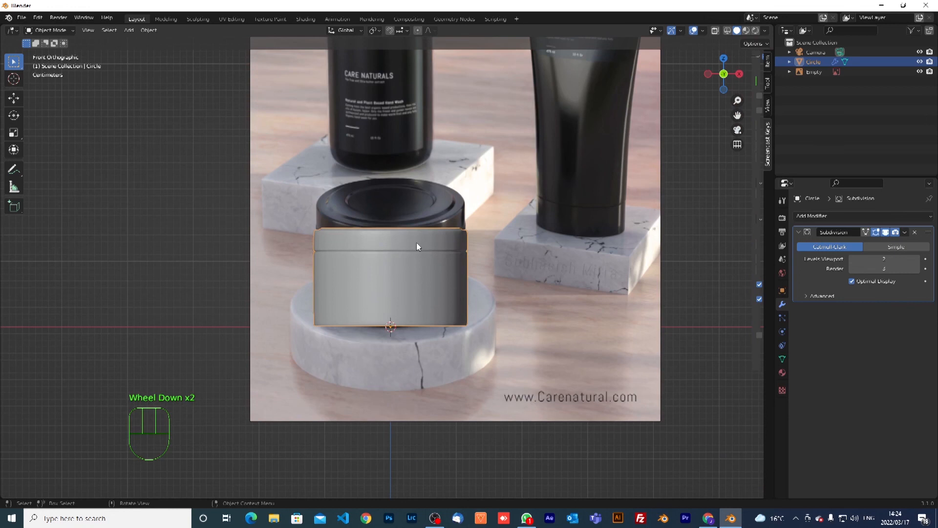
scroll(438, 327, "up", 2)
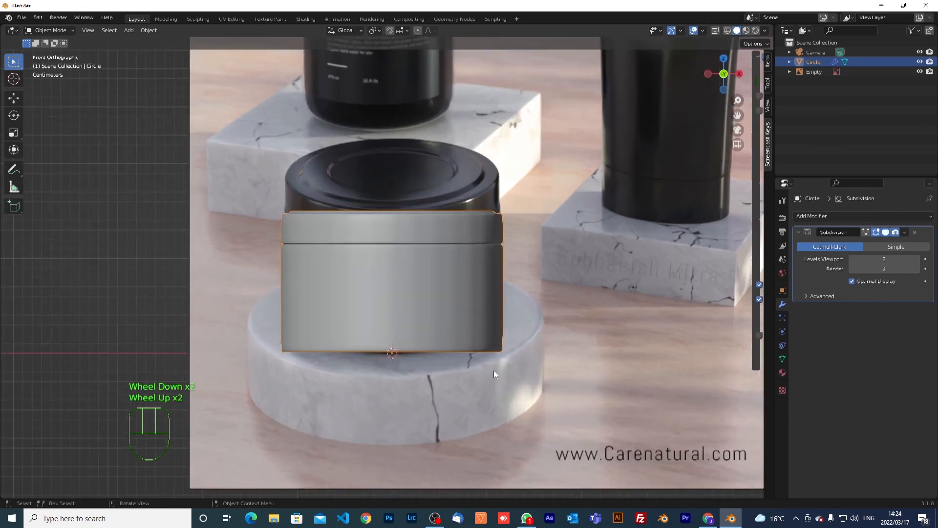
scroll(339, 347, "up", 1)
scroll(338, 347, "up", 1, "shift")
middle_click_drag(339, 347, 318, 318, "shift")
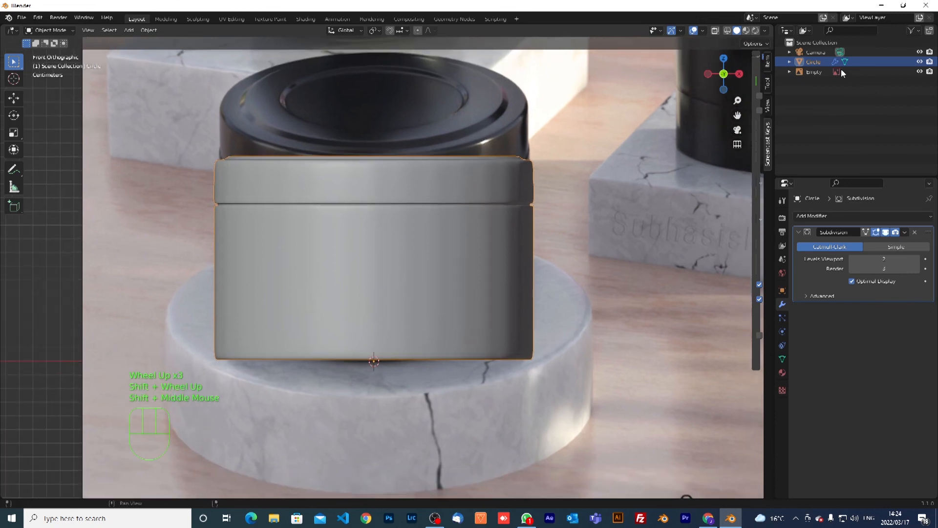
left_click(920, 62)
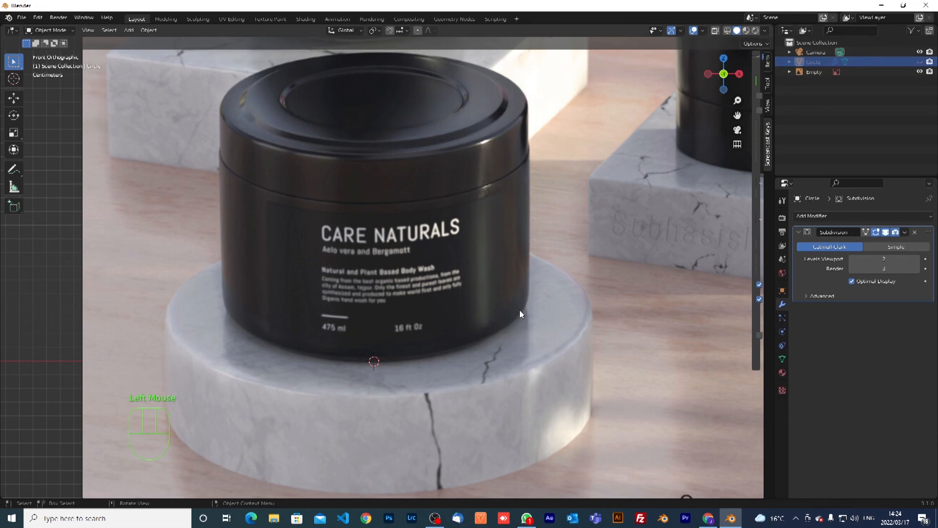
left_click(919, 63)
scroll(486, 351, "up", 2)
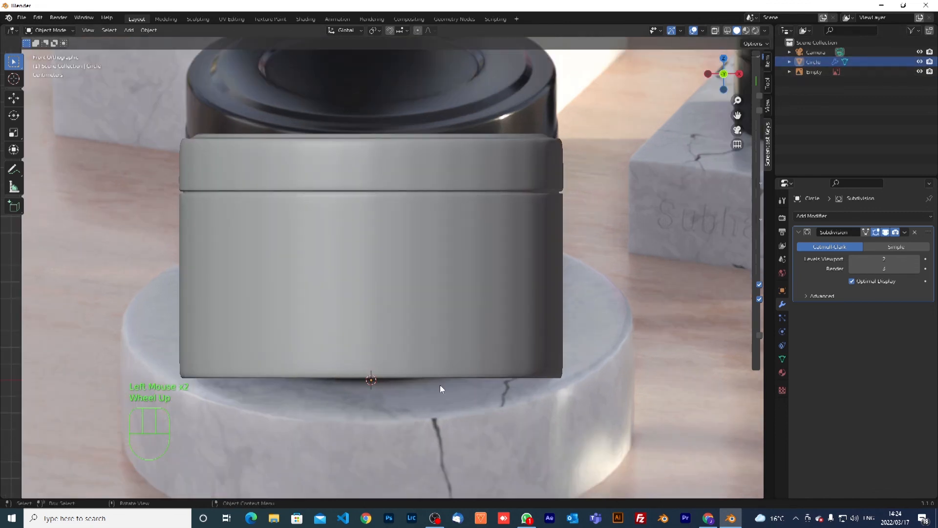
- Select the jar's lowest bottom edge loop in Edit Mode and scale it inward by a factor of about 0.971
key("Tab")
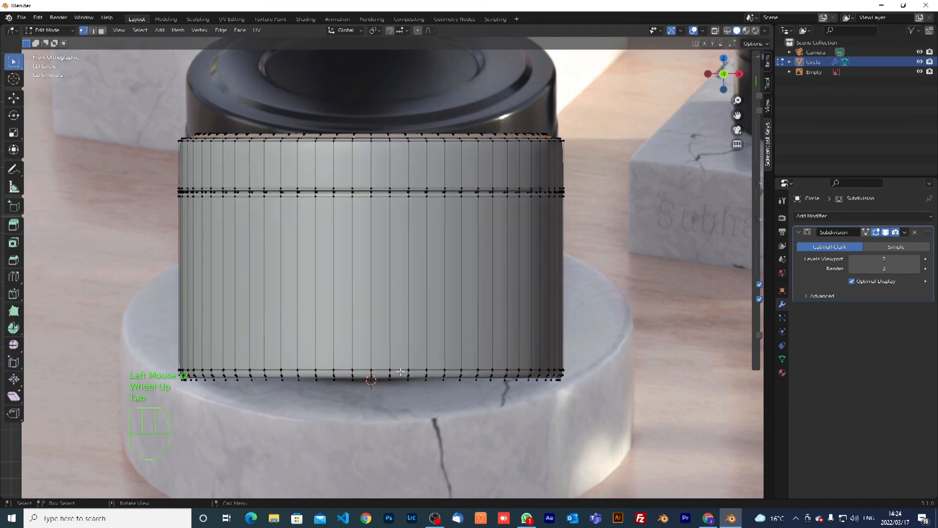
scroll(424, 360, "up", 1)
middle_click_drag(424, 360, 425, 292, "shift")
scroll(425, 291, "up", 2)
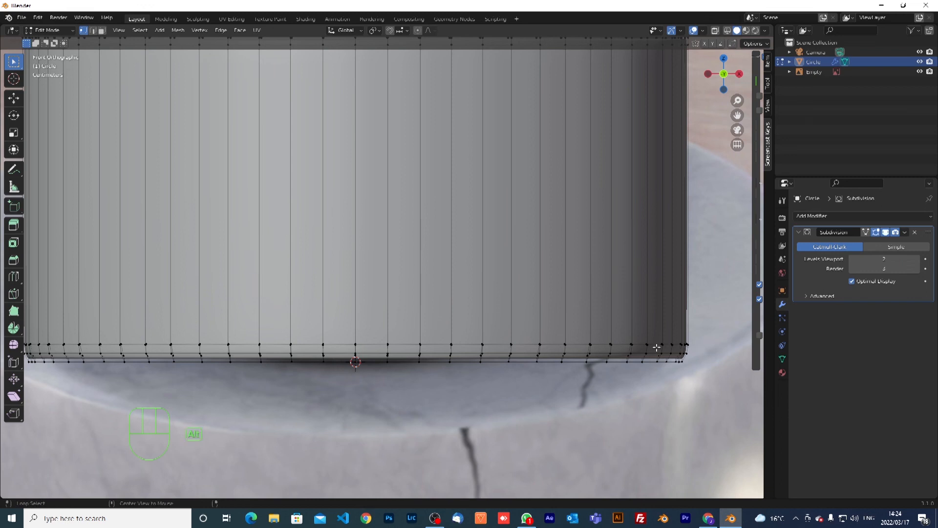
left_click(606, 346, "alt")
left_click(605, 345, "alt+shift")
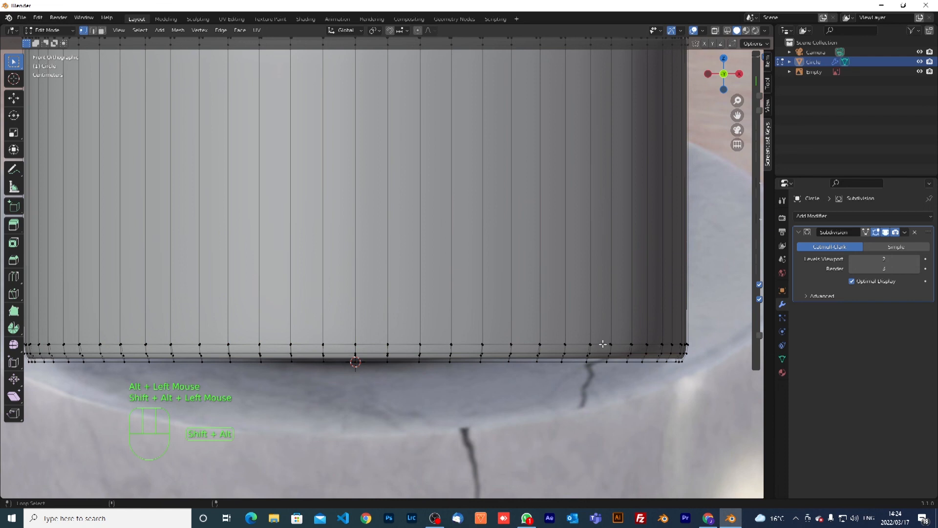
left_click(602, 345, "alt")
left_click(600, 344, "alt+shift")
scroll(489, 347, "up", 1)
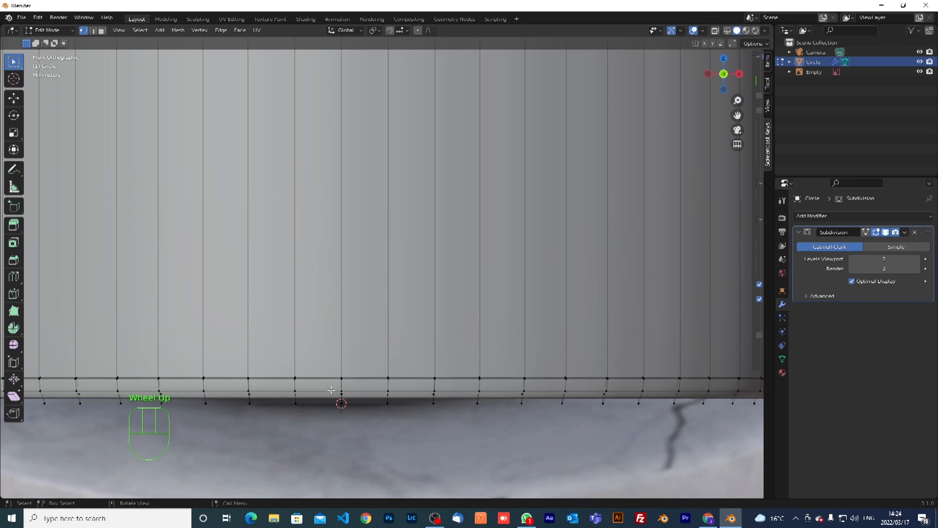
scroll(596, 409, "down", 2)
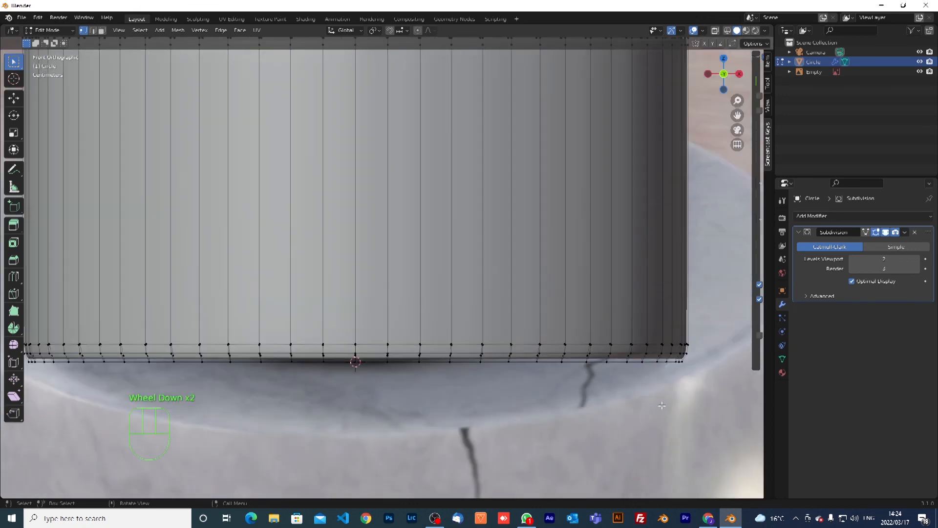
left_click_drag(704, 406, 99, 371)
left_click(155, 362, "alt")
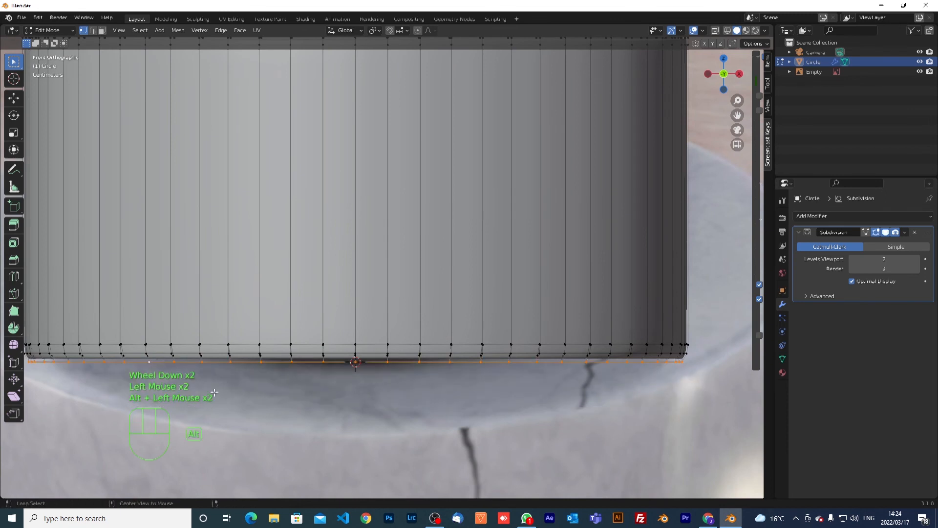
key("s")
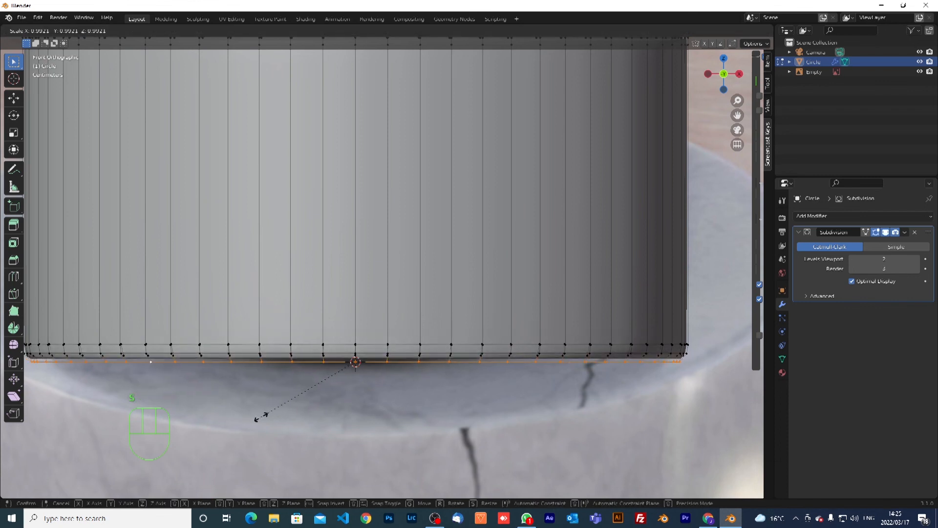
left_click(263, 416)
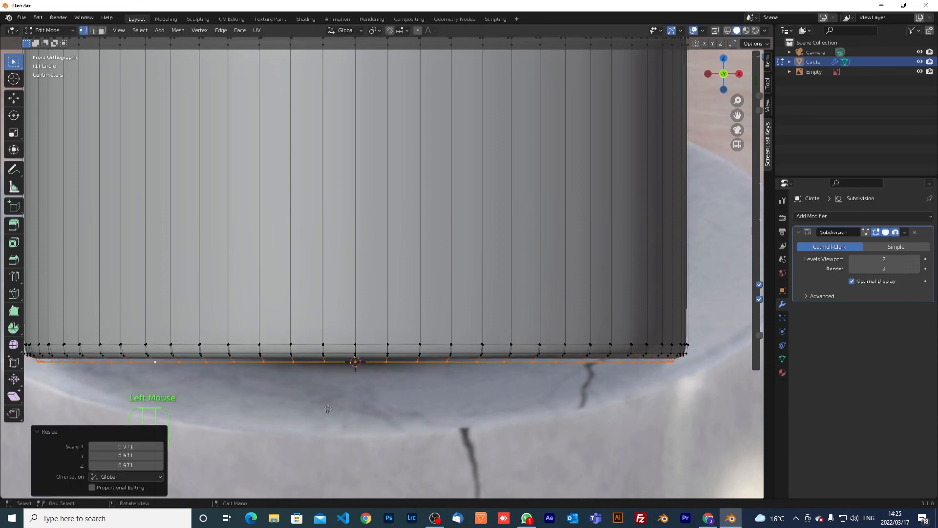
- Move the jar's lowest bottom loop down along Z by about 0.0009 m and check the smoothed base in Object Mode
key("g")
key("z")
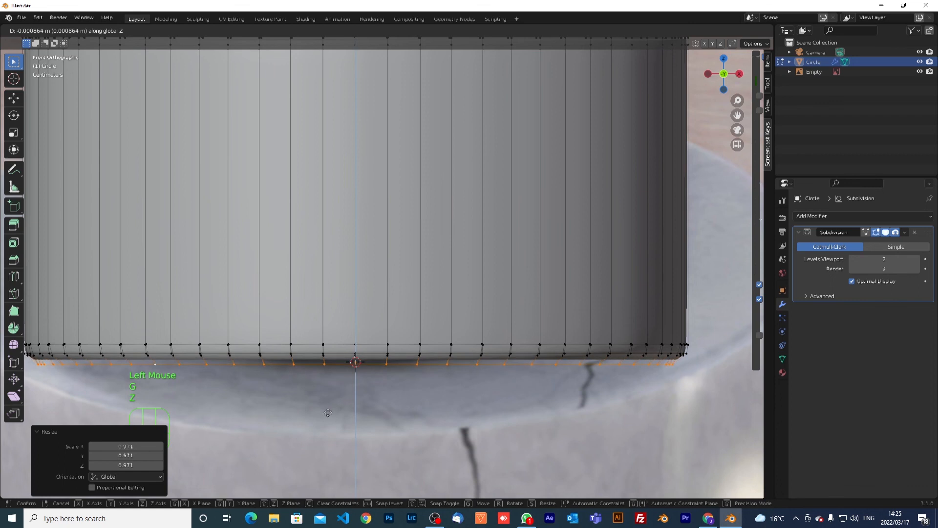
left_click(327, 412)
key("Tab")
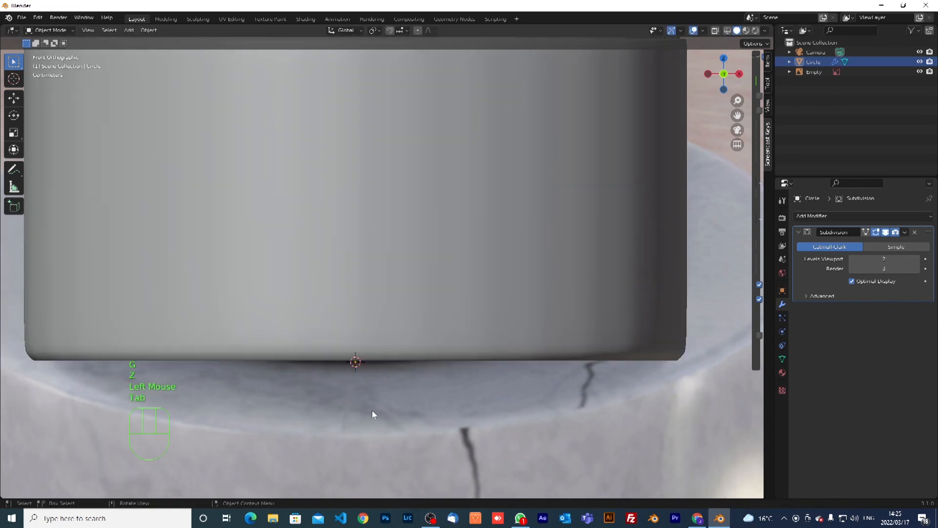
scroll(433, 410, "down", 1)
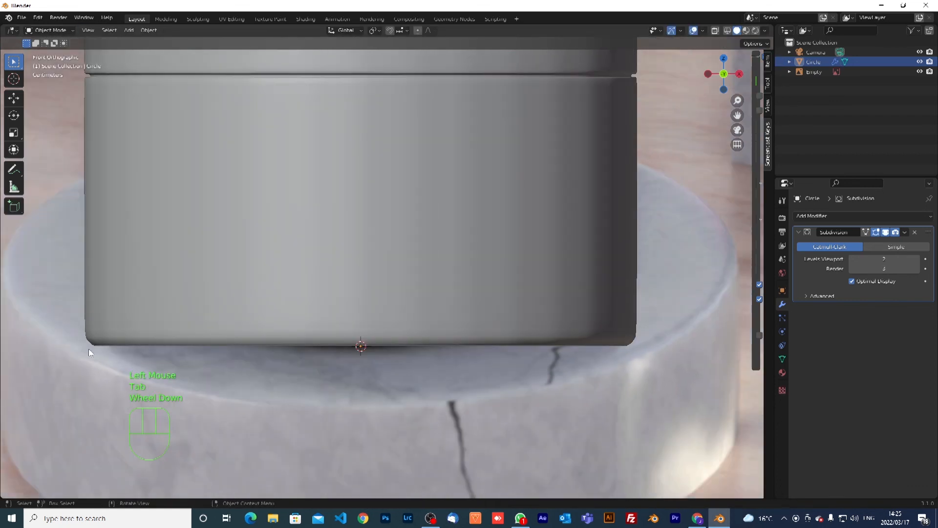
scroll(163, 368, "down", 2)
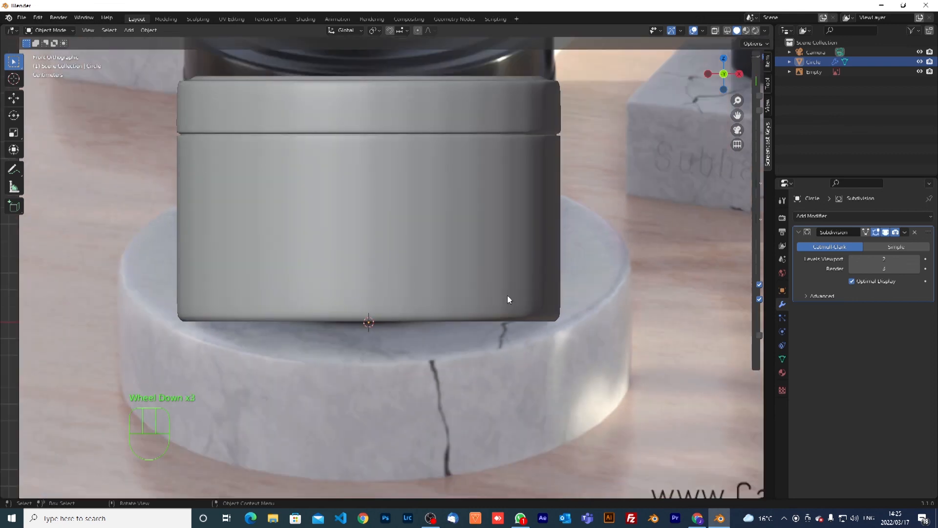
scroll(577, 295, "down", 1)
scroll(552, 260, "down", 1)
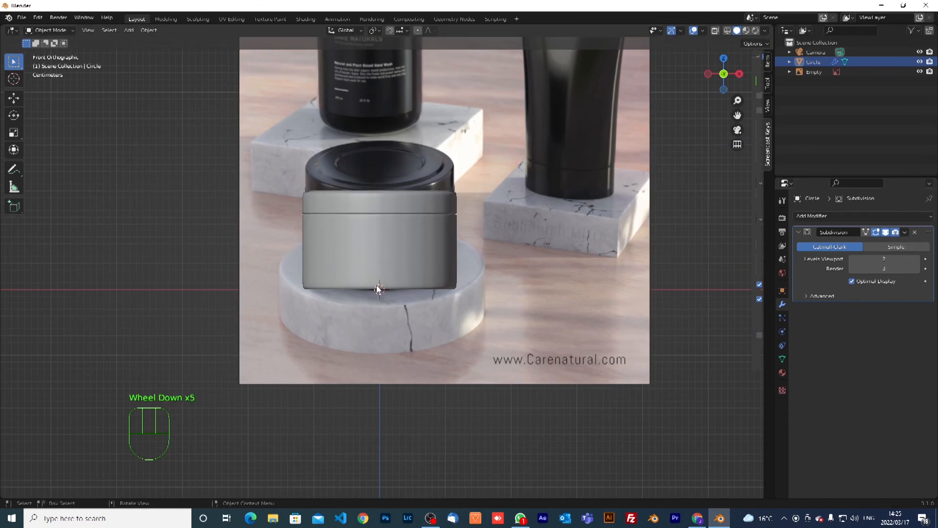
- Hide the jar and move the poster reference about -0.234 m along Z and 0.016 m along X, centring the pump bottle's base on the origin
left_click(920, 62)
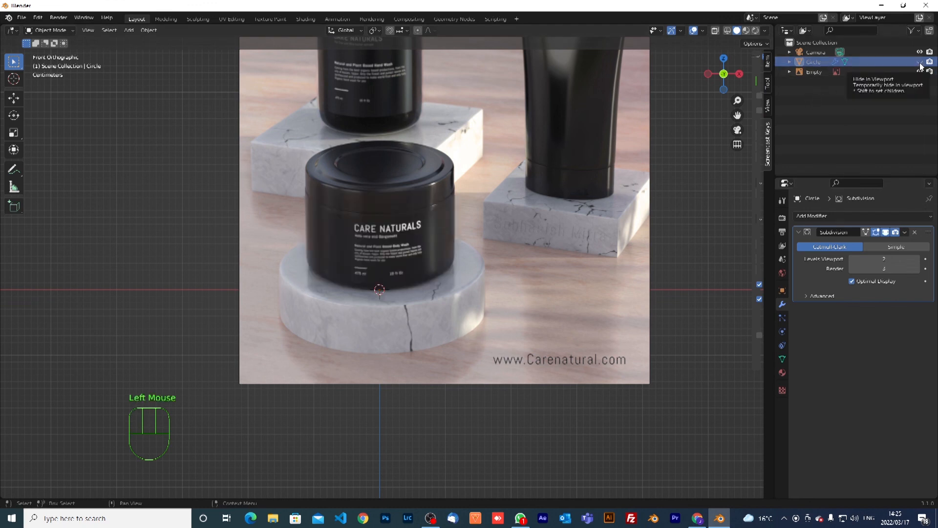
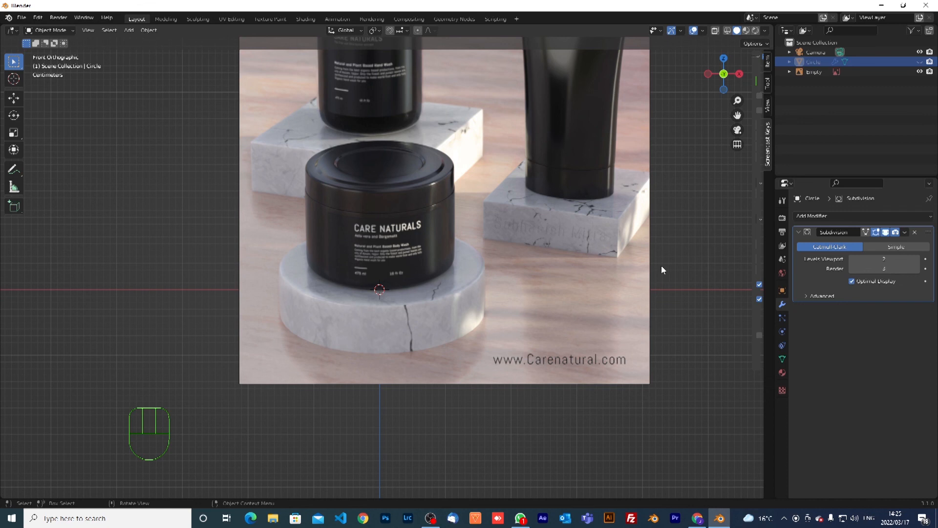
left_click(545, 307)
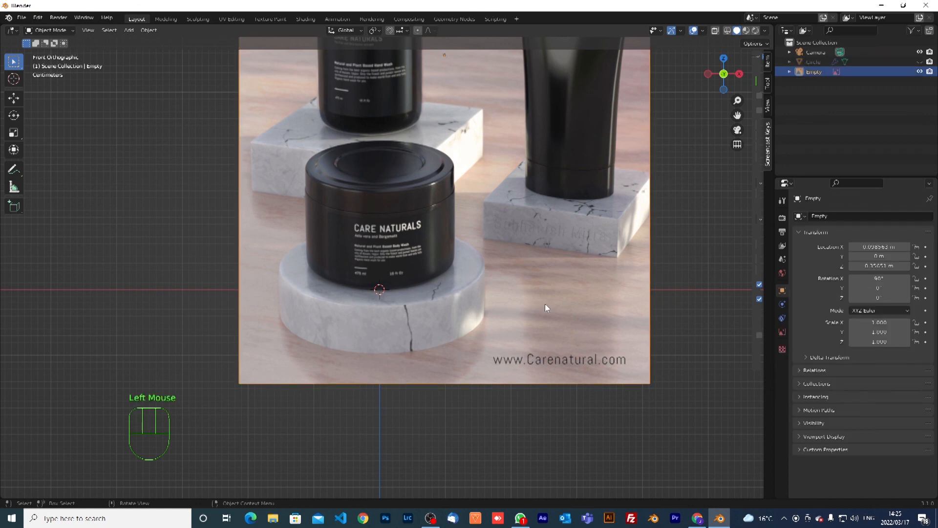
key("g")
key("z")
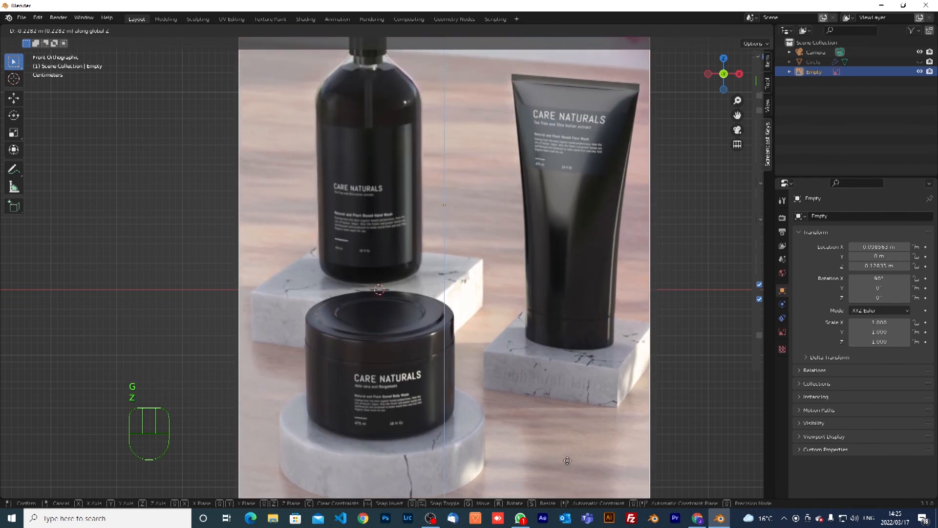
left_click(569, 461)
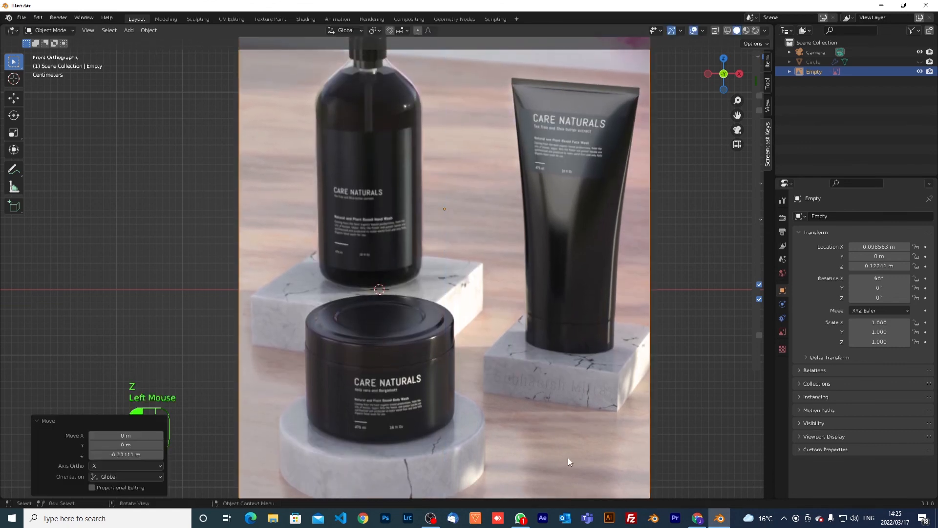
key("g")
key("x")
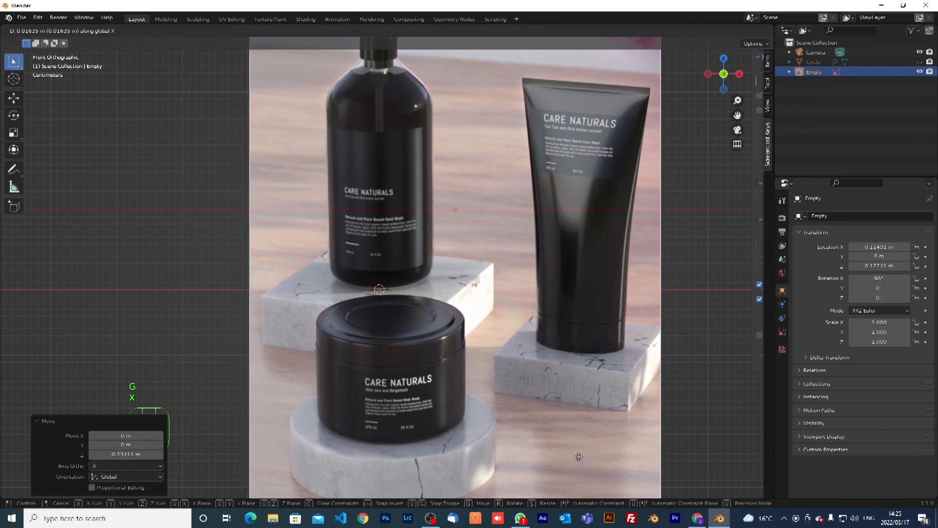
left_click(579, 456)
- Add a mesh circle at the origin with 16 vertices as the start of the pump bottle
key("shift+a")
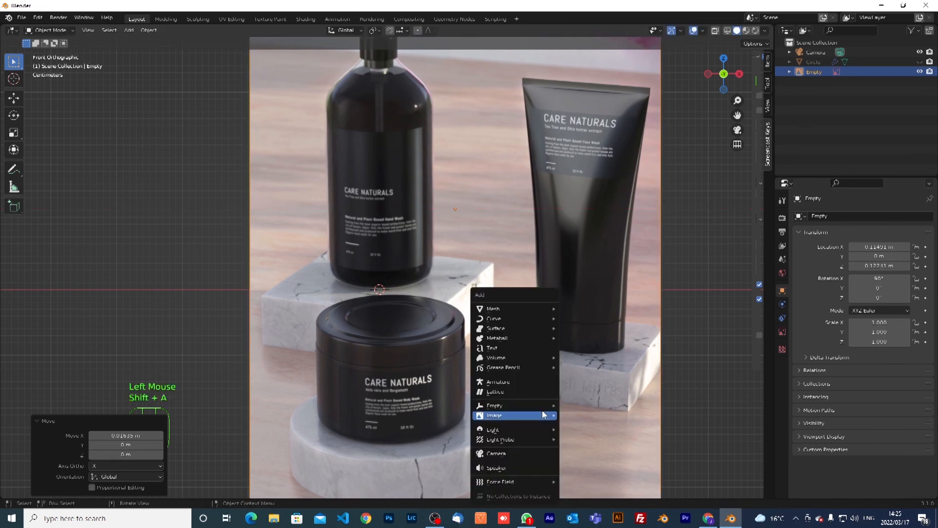
mouse_move(542, 414)
mouse_move(518, 321)
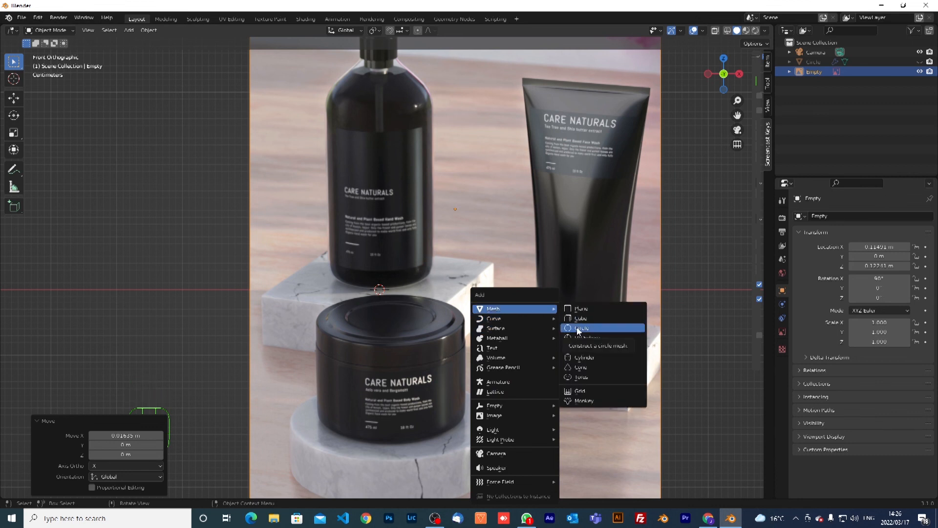
left_click(577, 327)
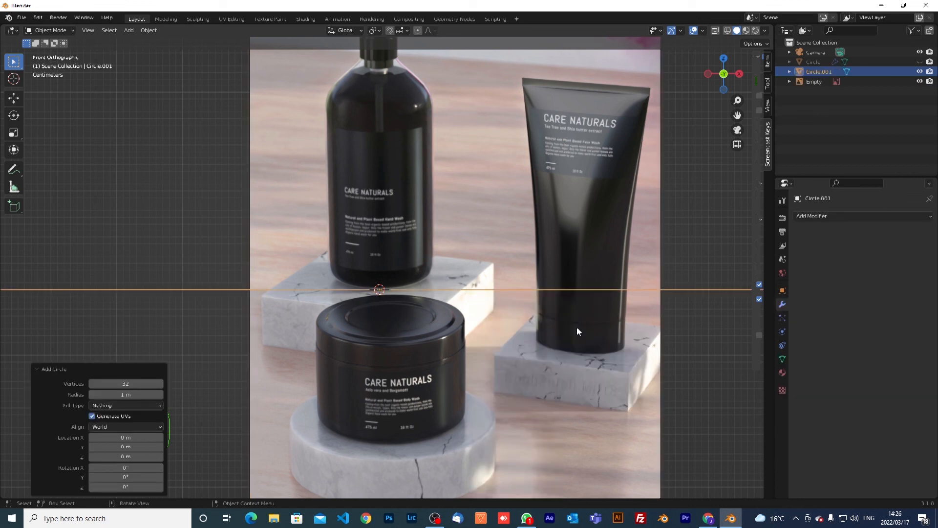
left_click(142, 384)
type("16")
key("Return")
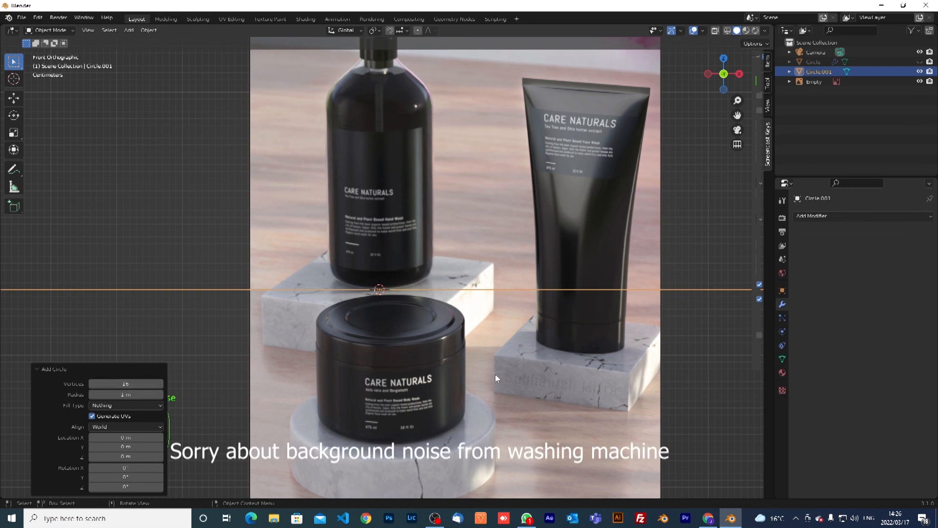
- Scale the new circle to the width of the pump bottle's body, by factors of about 0.065 and 1.224
key("s")
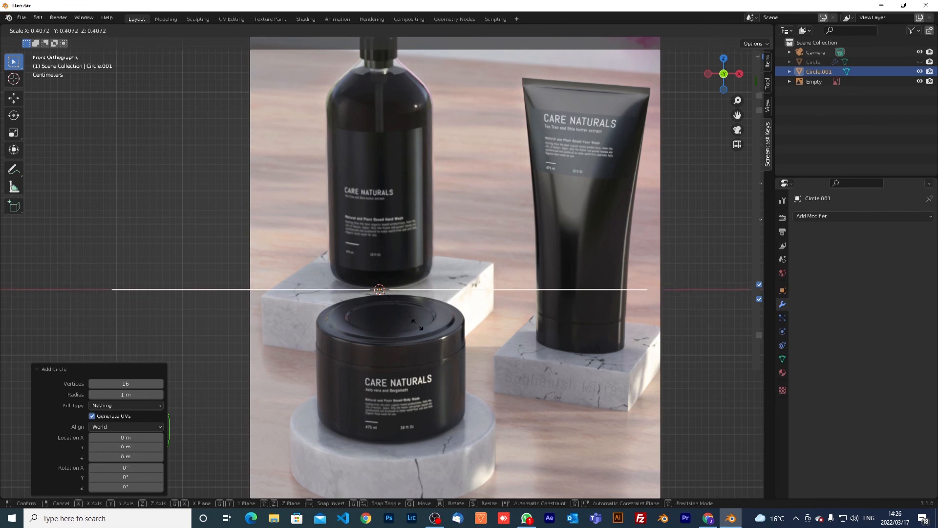
left_click(385, 296)
key("s")
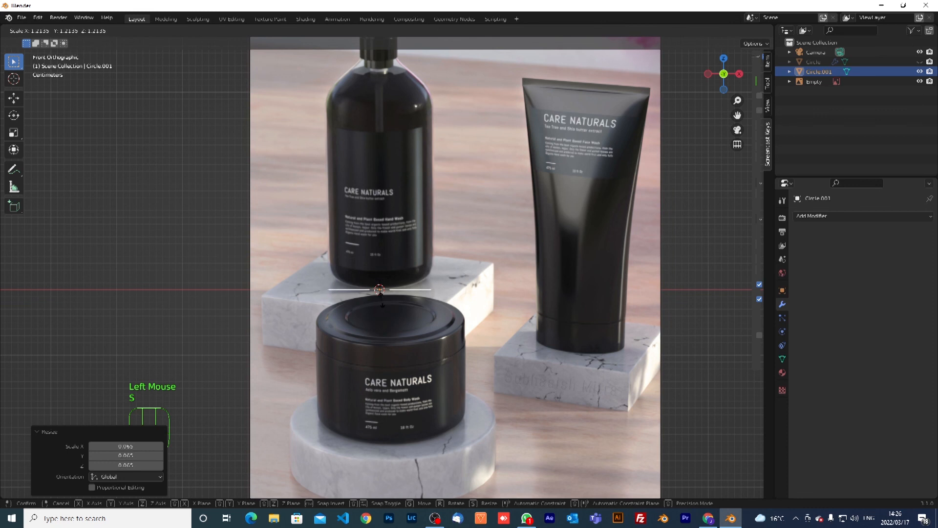
left_click(384, 302)
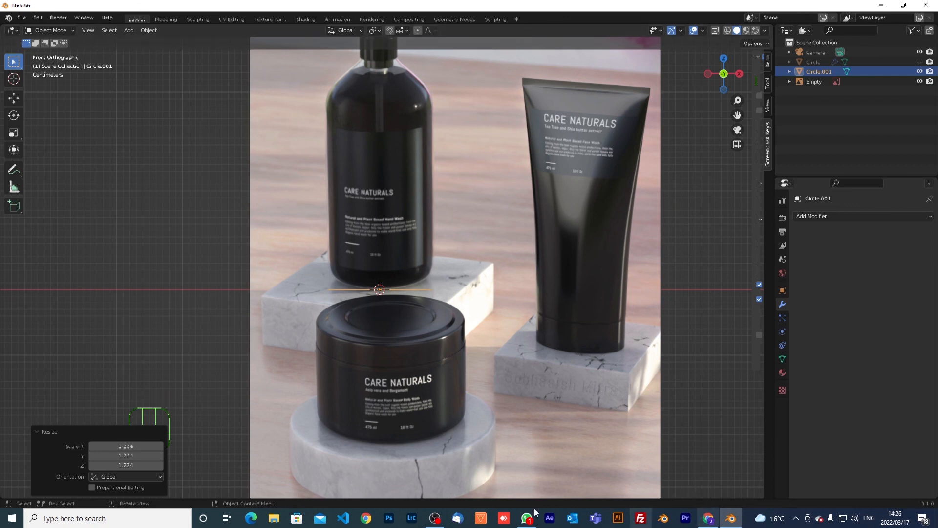
left_click(434, 518)
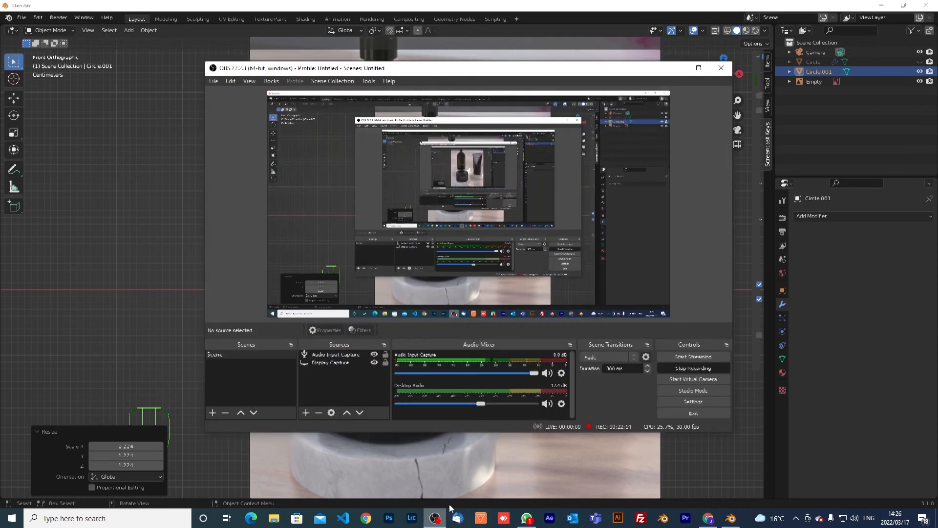
left_click(684, 368)
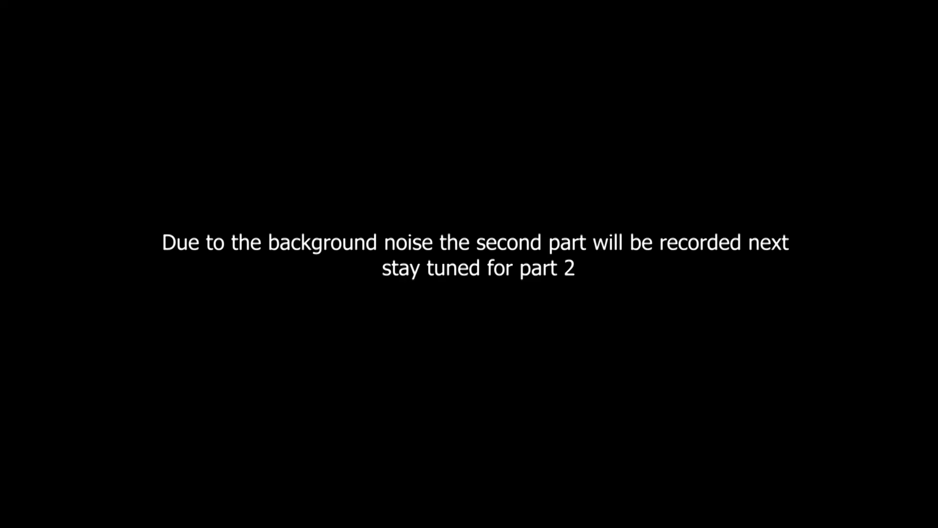